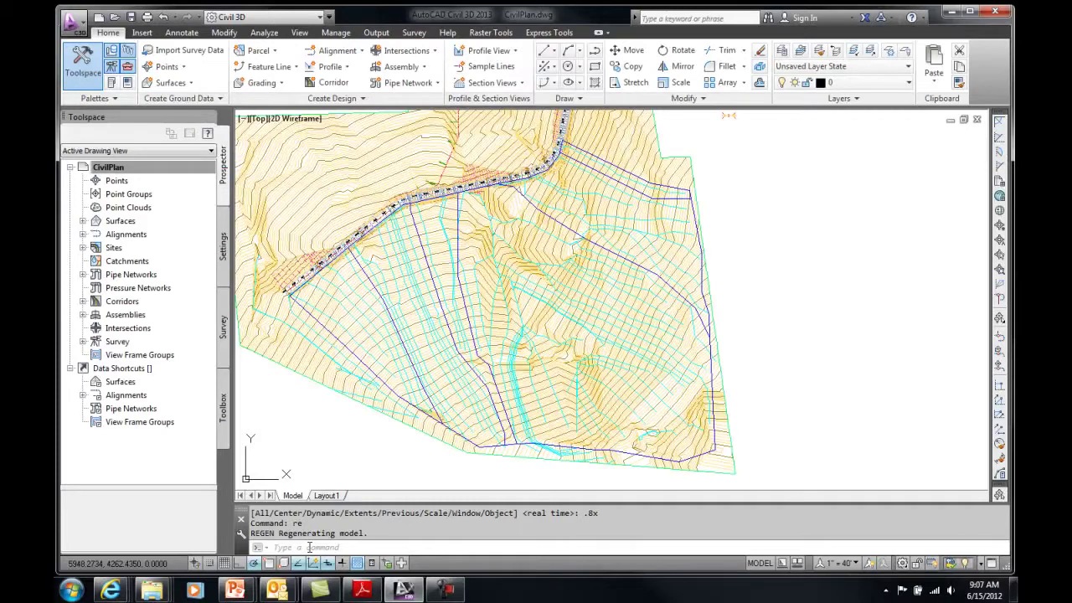
click(309, 547)
click(402, 193)
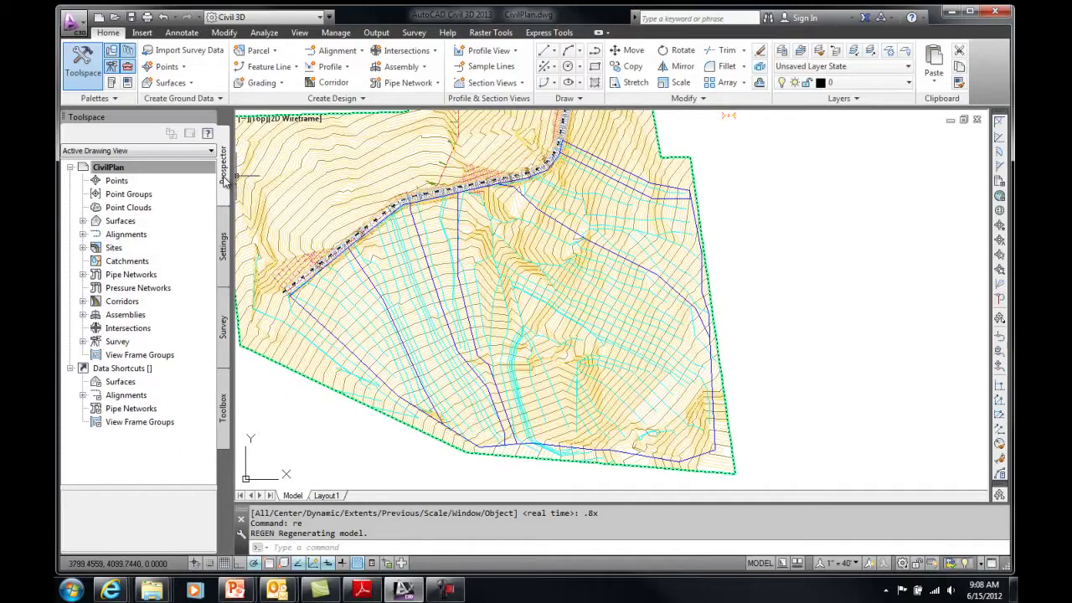
Set the surface style of the FG surface to _No Display.
click(83, 220)
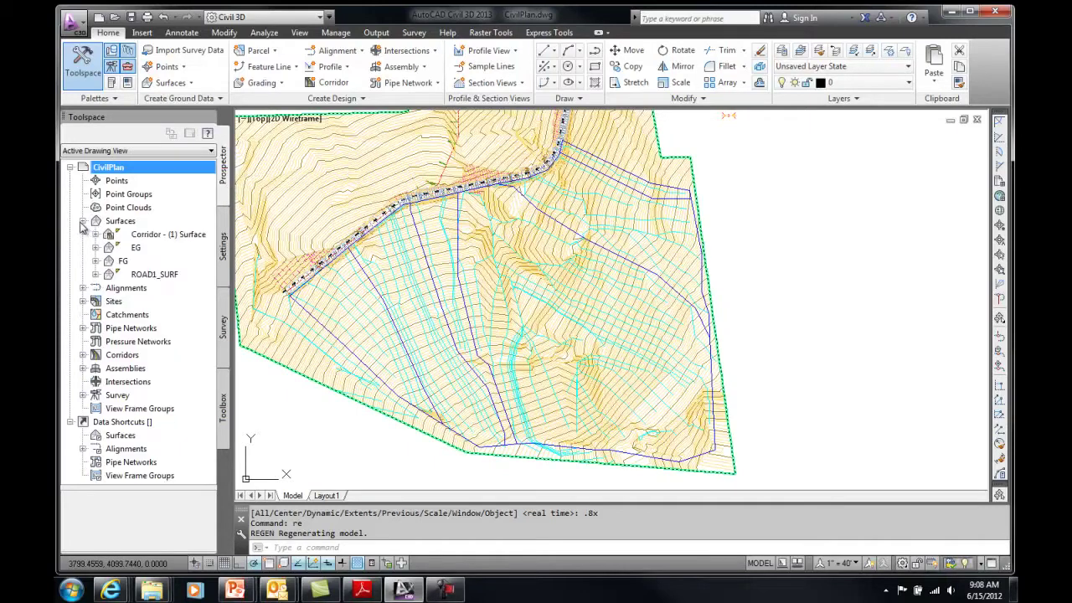
right_click(120, 263)
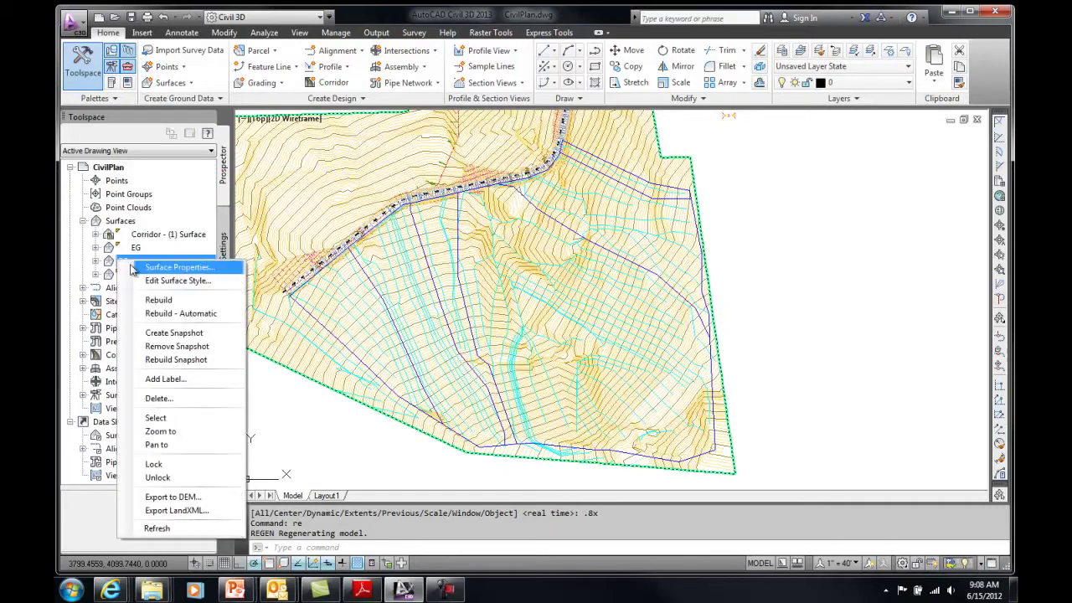
click(153, 269)
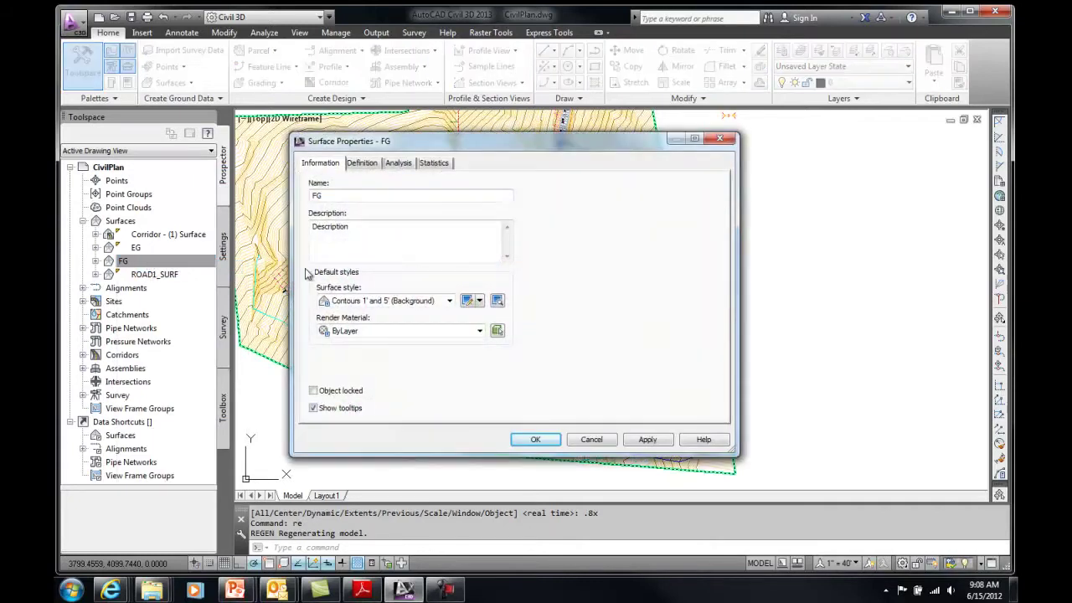
click(433, 301)
click(364, 314)
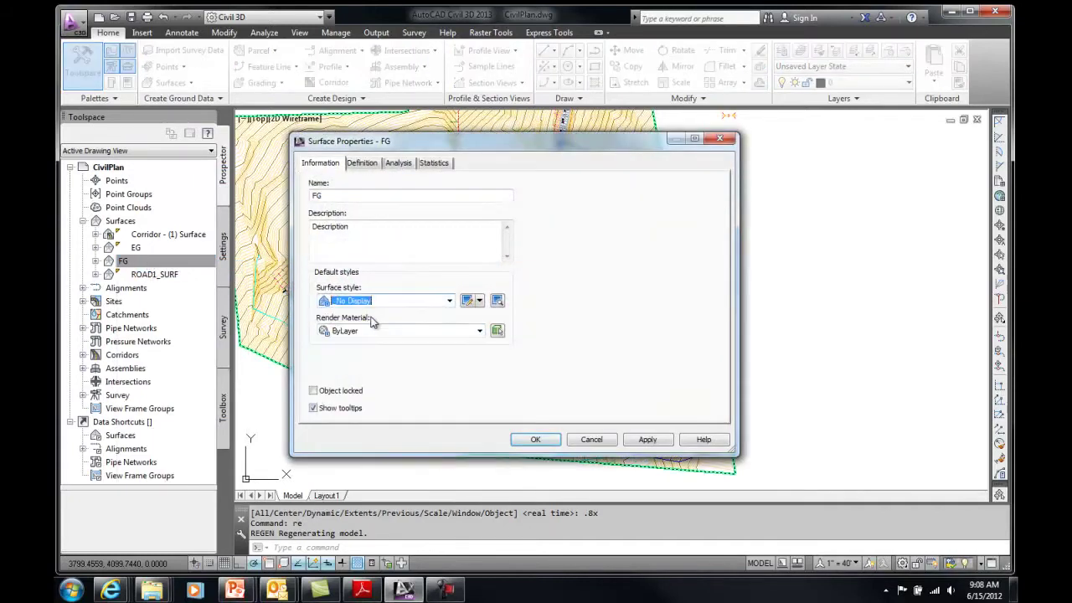
click(537, 440)
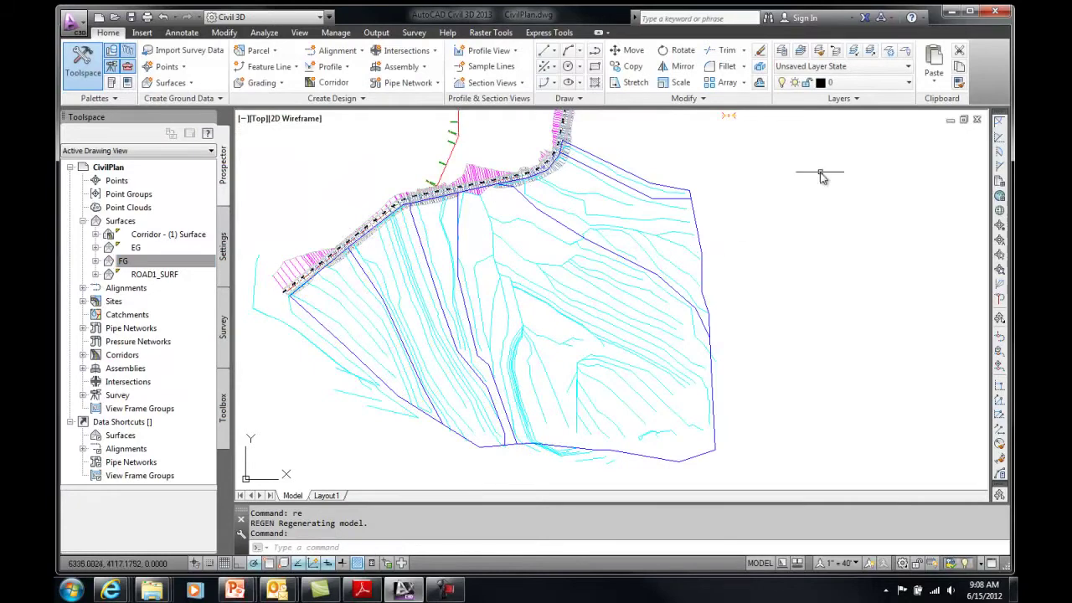
Restore the Basins layer state so only the sub-basin boundaries are shown.
click(907, 72)
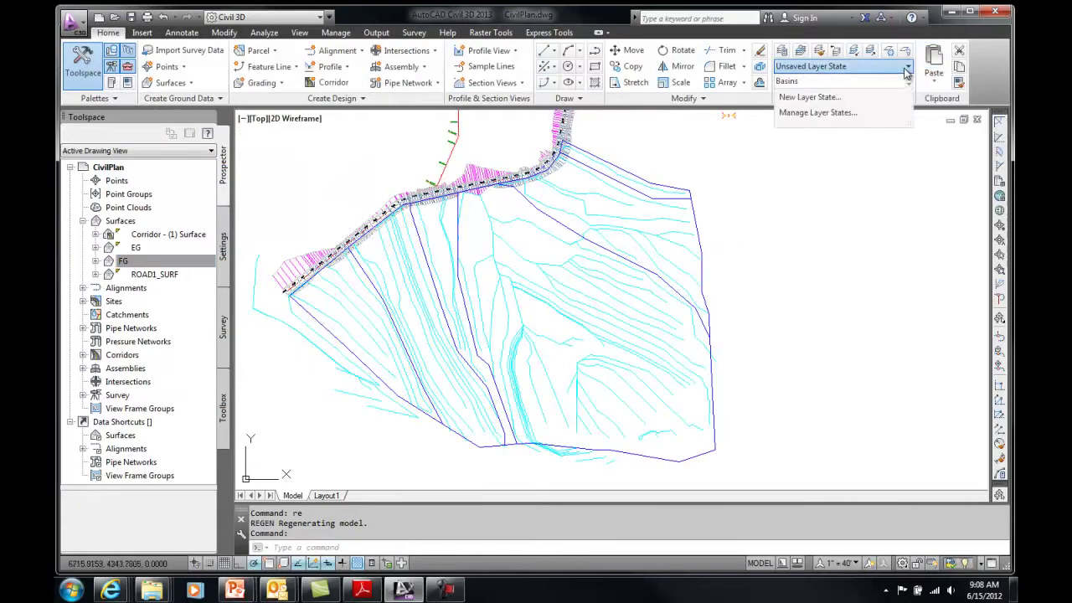
click(839, 83)
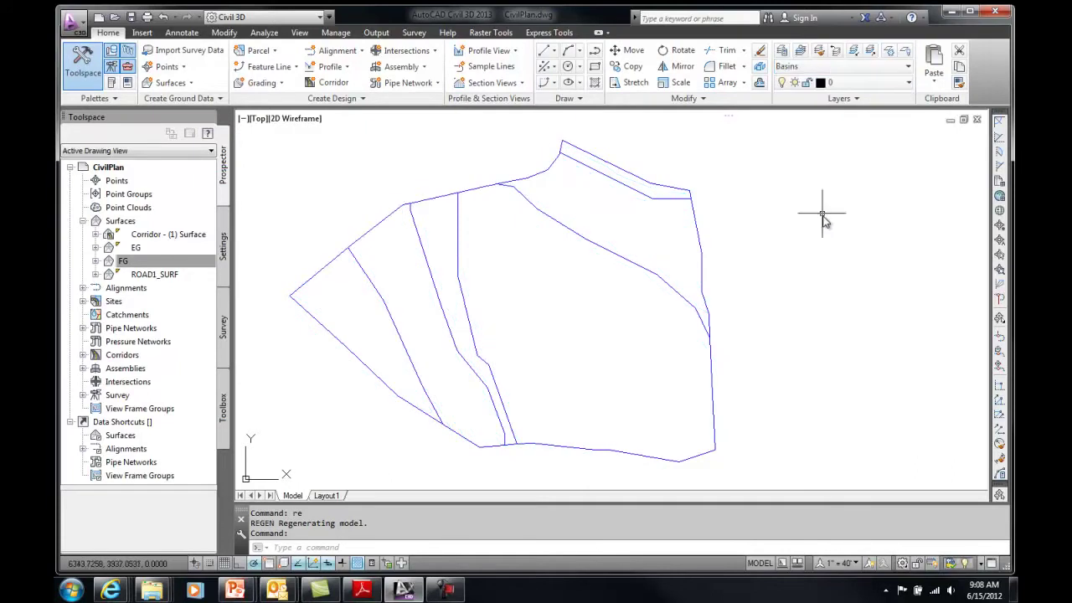
click(824, 216)
key(Escape)
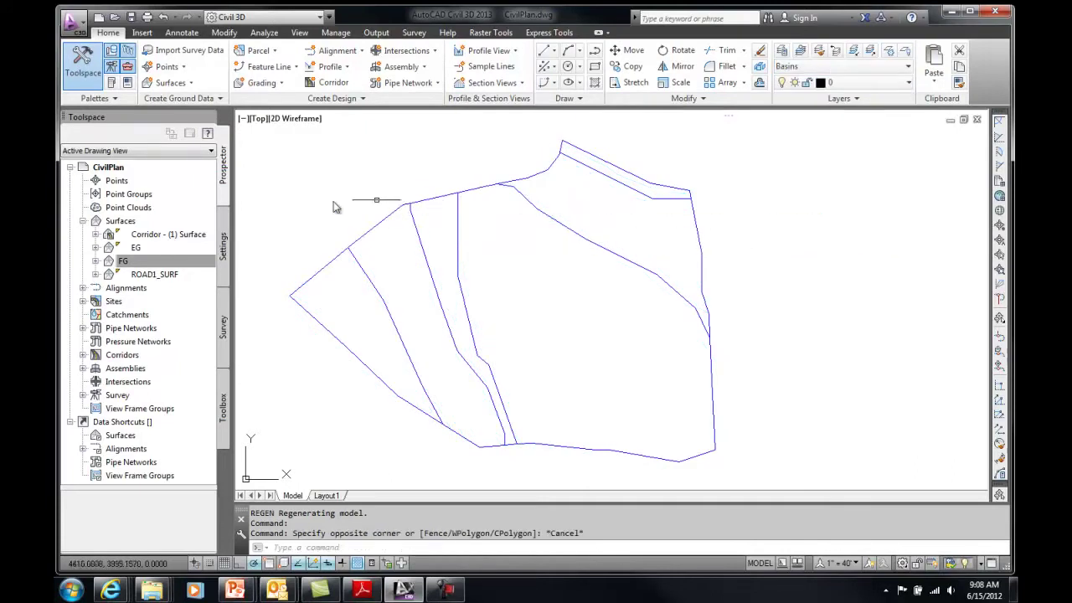
Switch to the Planning and Analysis workspace and display the Map Task Pane.
click(318, 19)
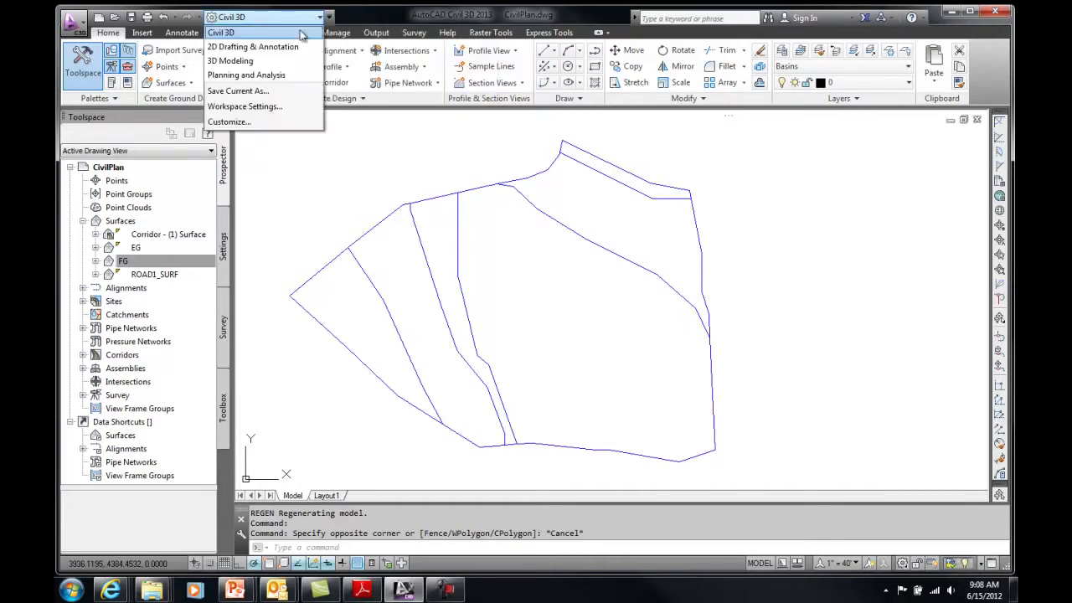
click(287, 75)
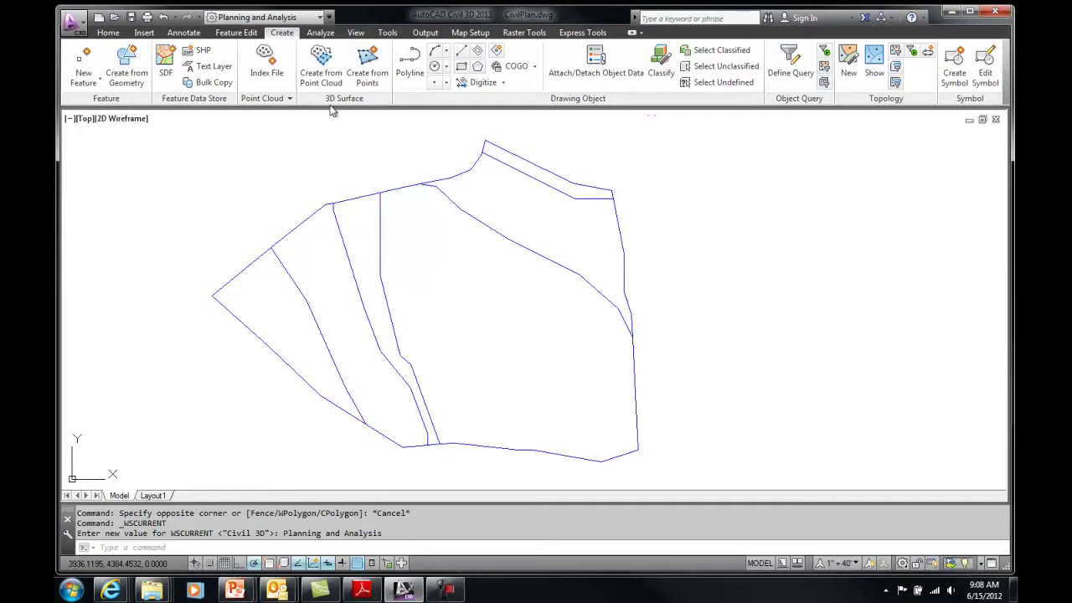
click(356, 33)
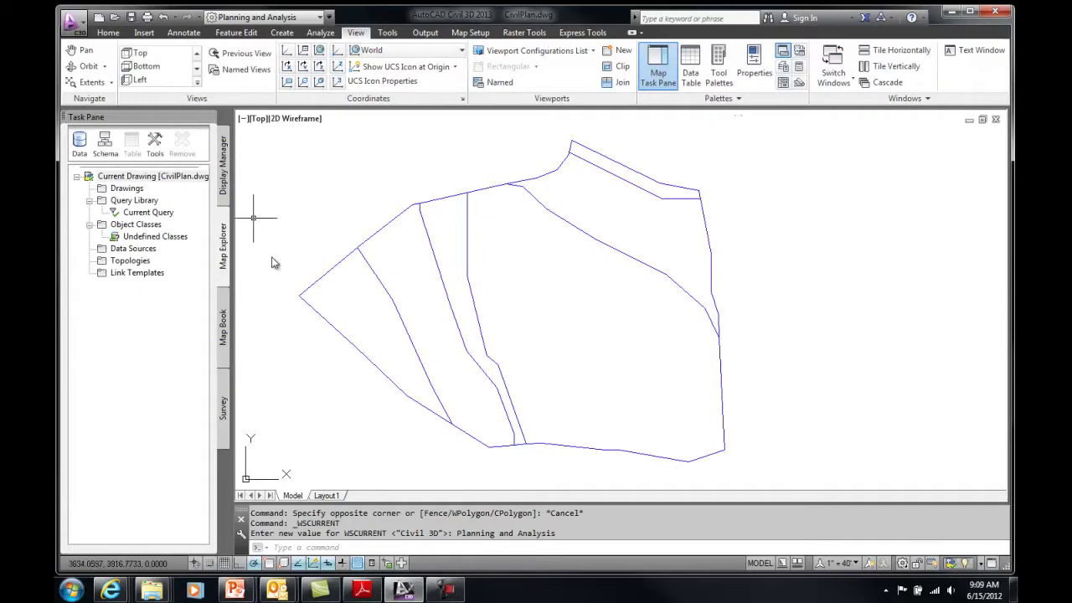
Check how the sub-basin boundaries are drawn by selecting several of the adjoining polylines, and clear the selection.
click(330, 273)
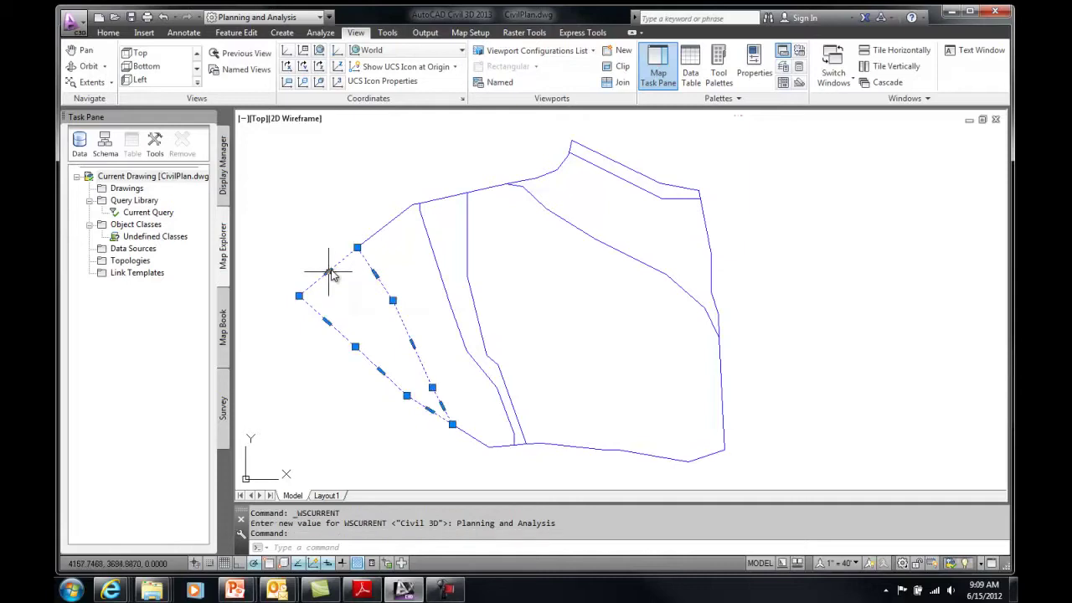
key(Escape)
click(377, 235)
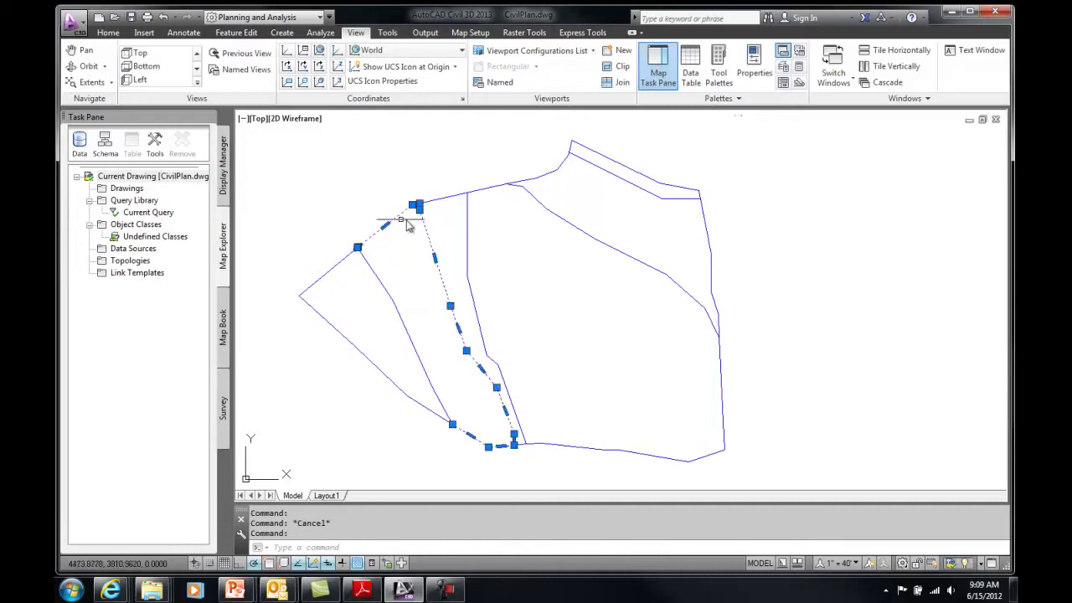
click(439, 200)
click(491, 186)
key(Escape)
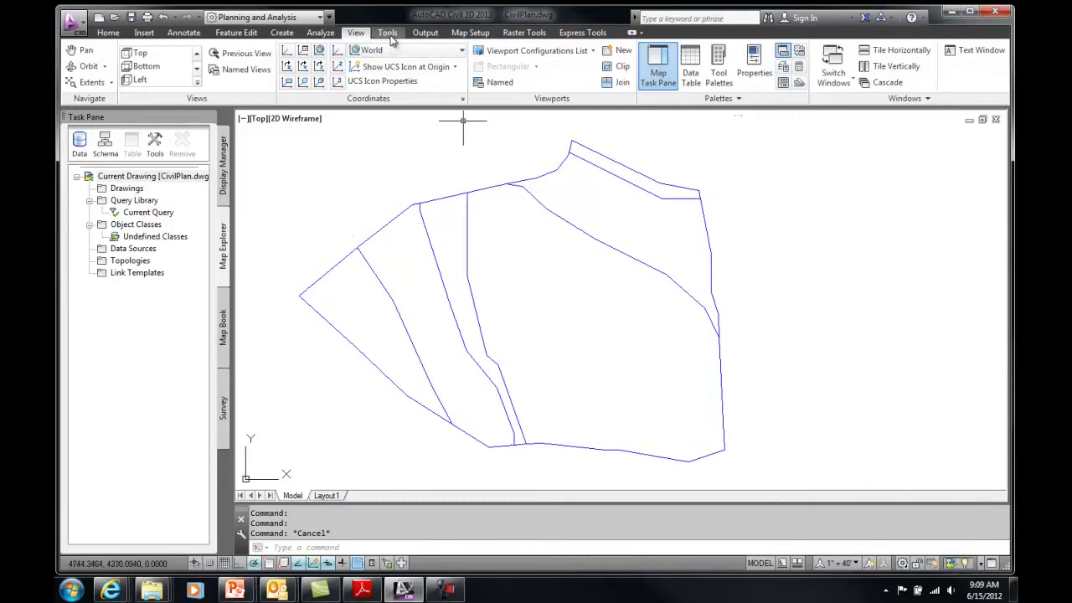
Start a Drawing Cleanup that includes all objects on the SubBasin layer.
click(388, 33)
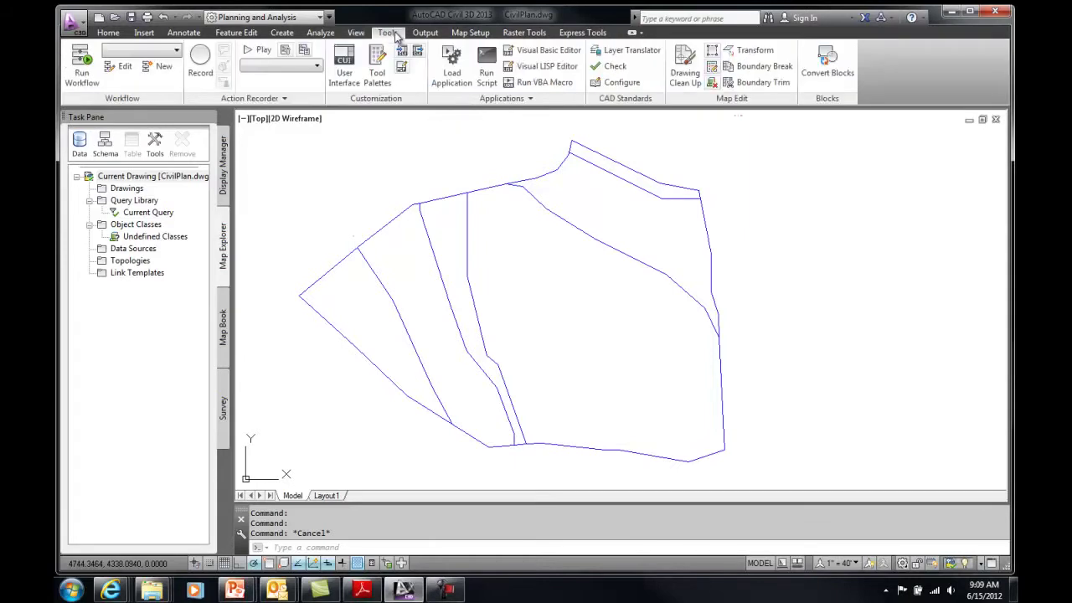
click(685, 67)
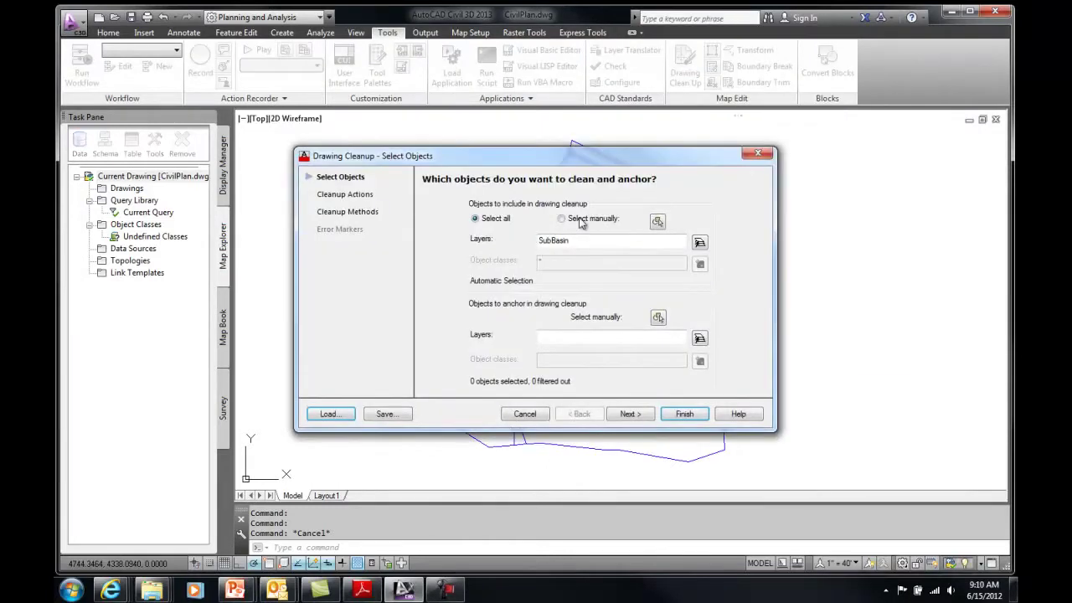
drag(573, 240, 540, 241)
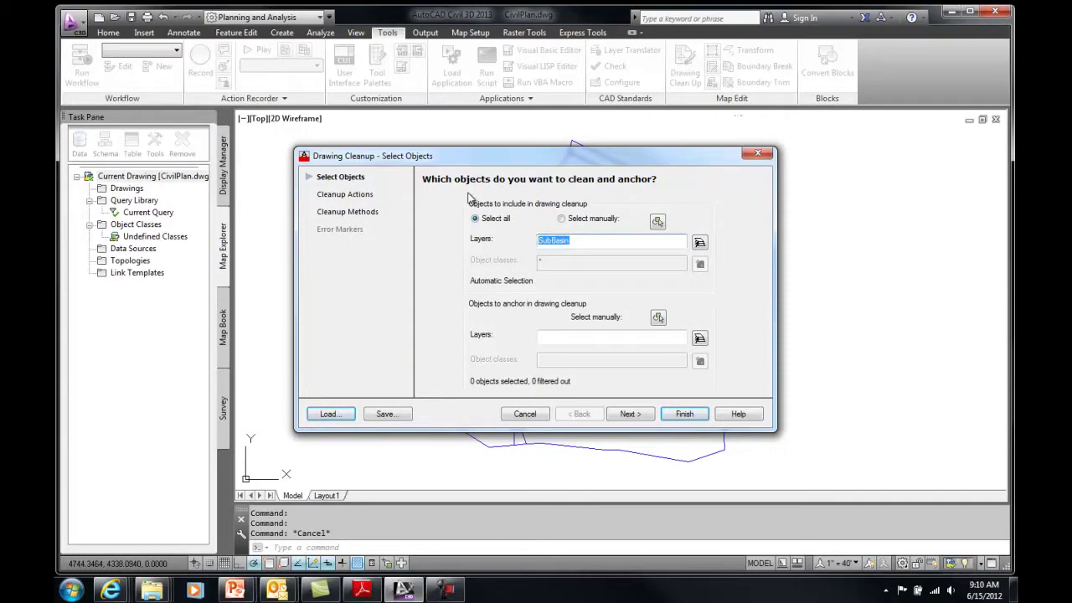
click(699, 242)
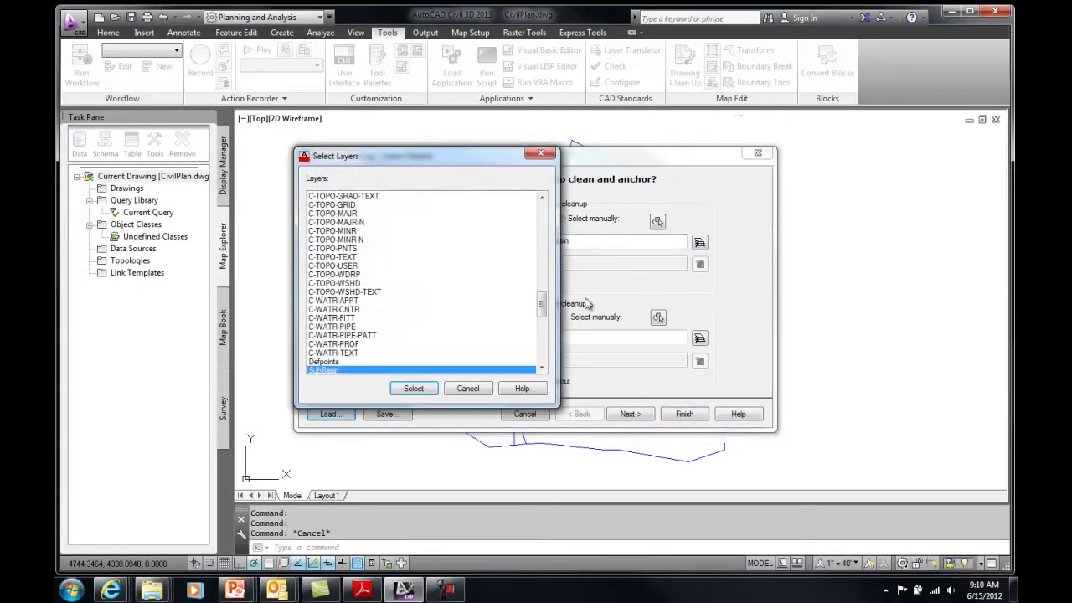
click(411, 390)
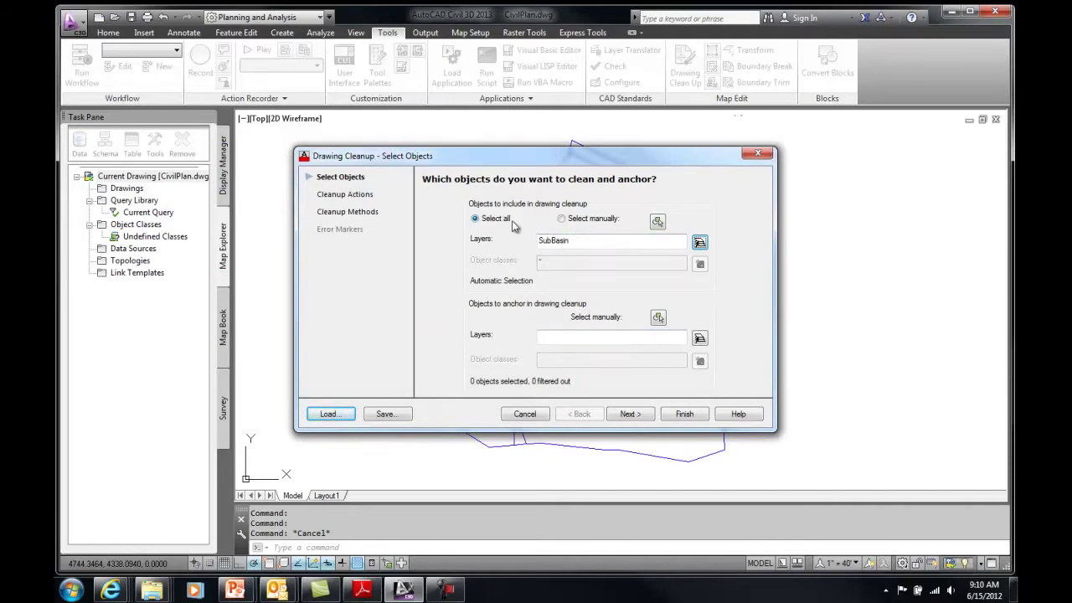
click(626, 414)
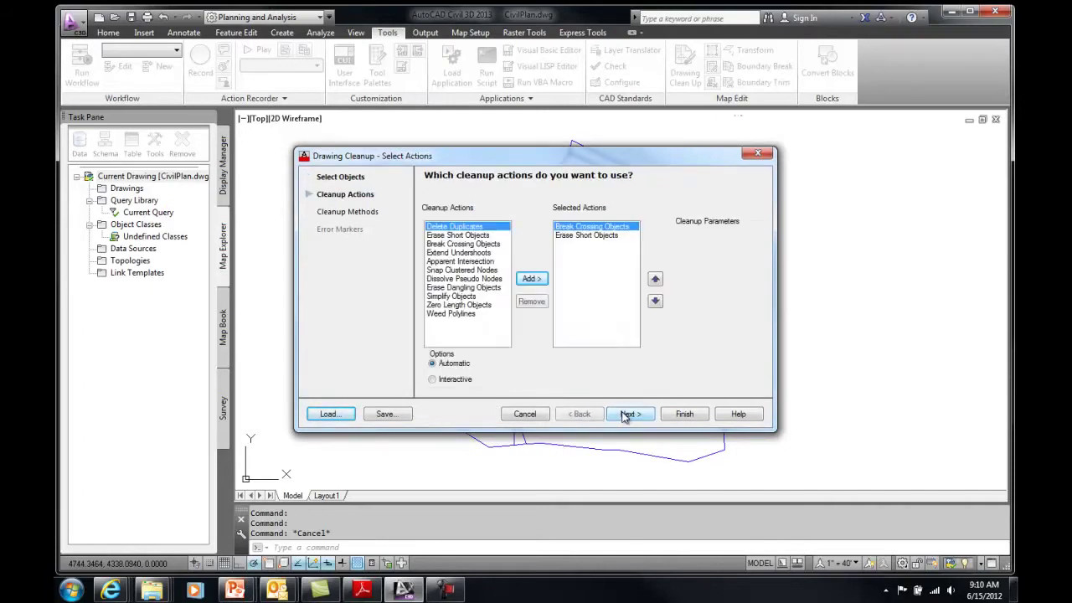
Clear the selected cleanup actions and add Break Crossing Objects followed by Erase Short Objects.
click(587, 238)
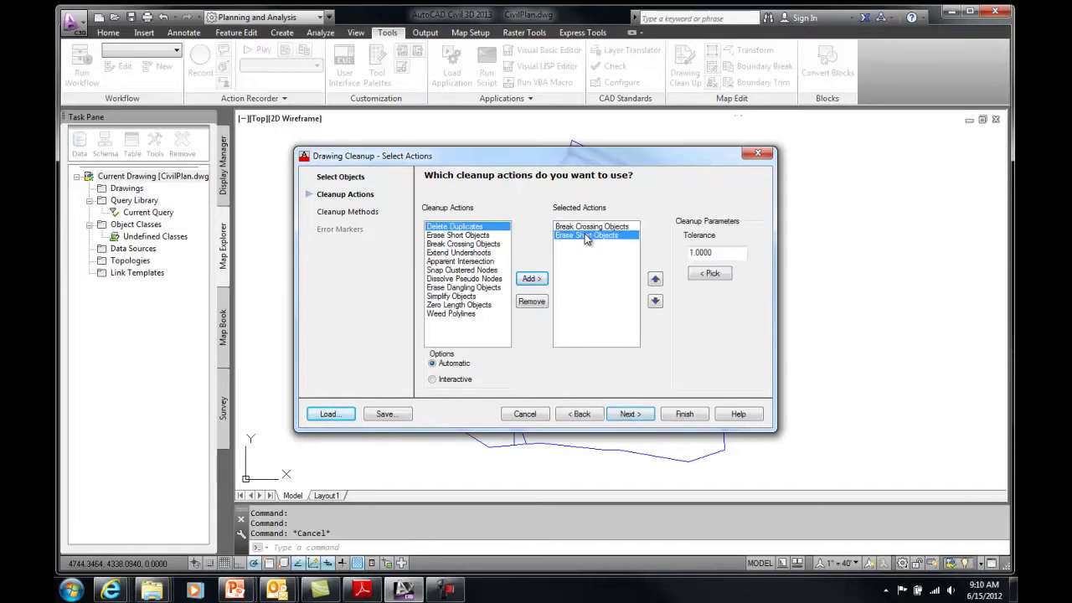
click(536, 301)
click(534, 301)
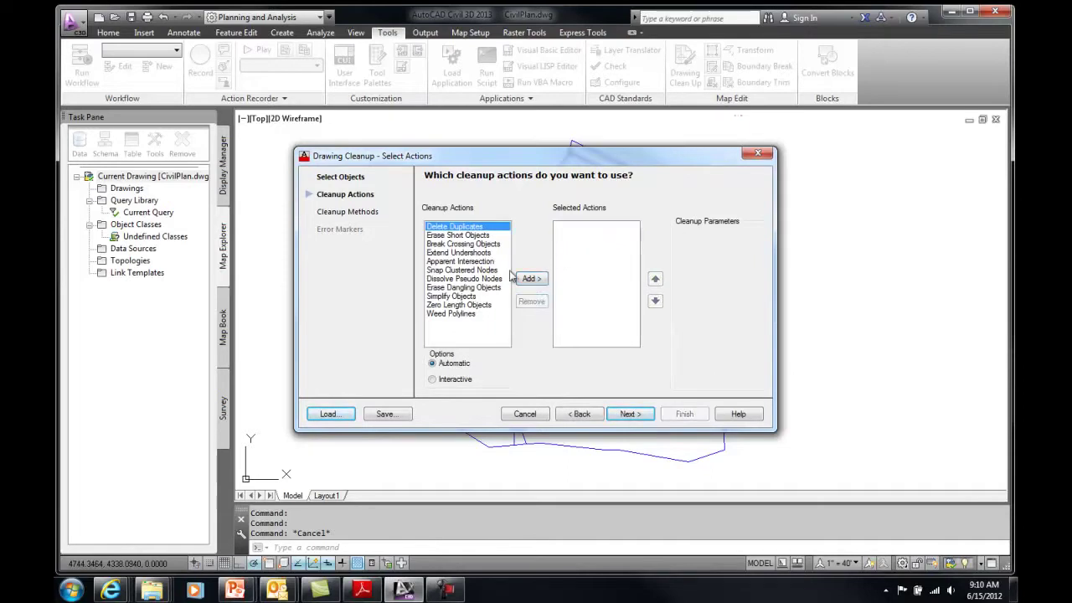
click(463, 245)
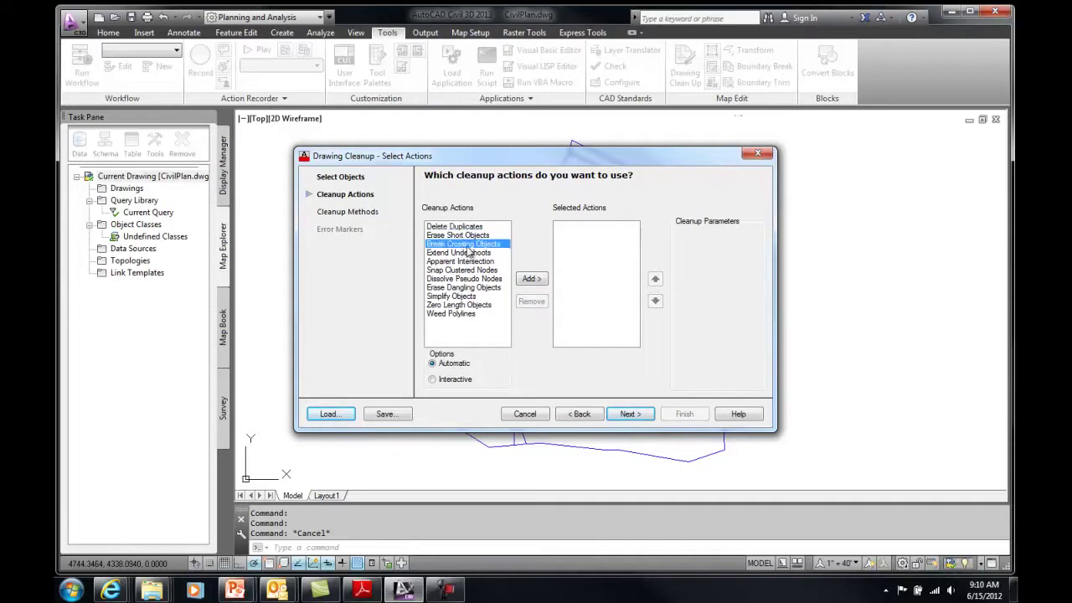
click(532, 278)
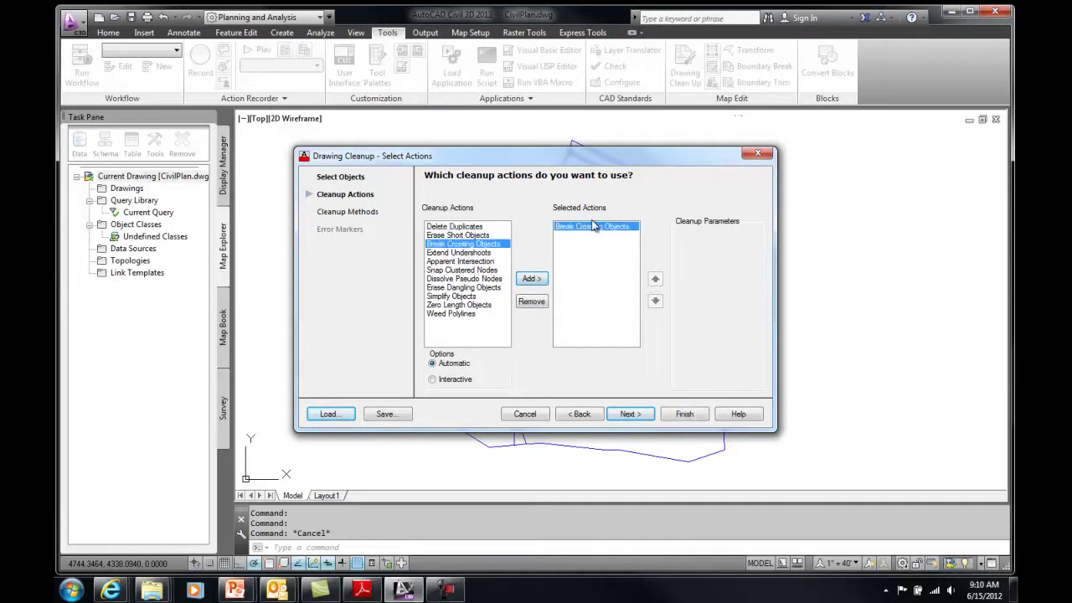
click(459, 236)
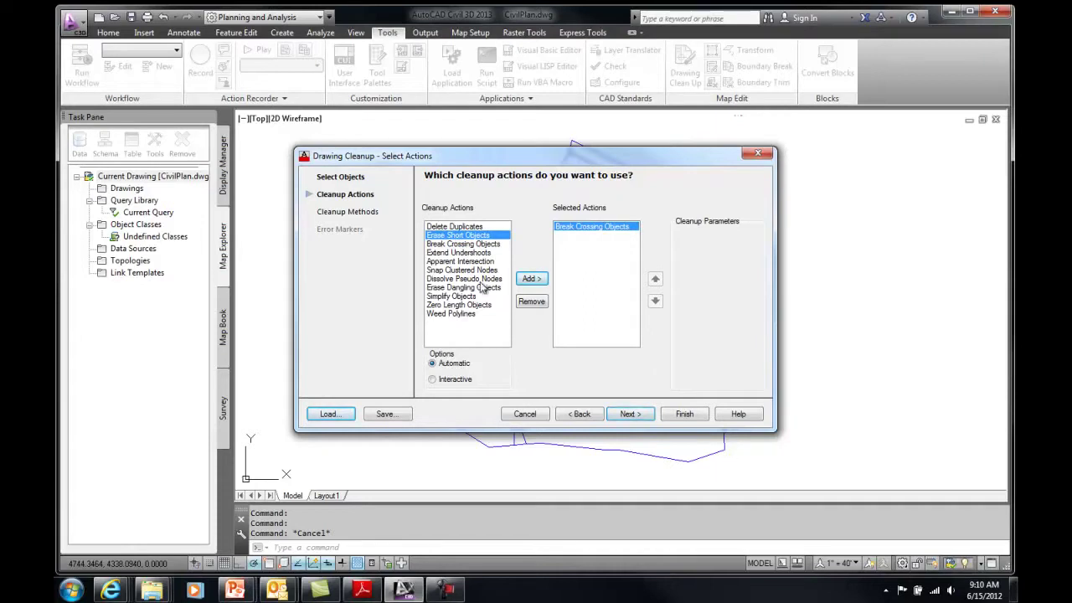
click(532, 279)
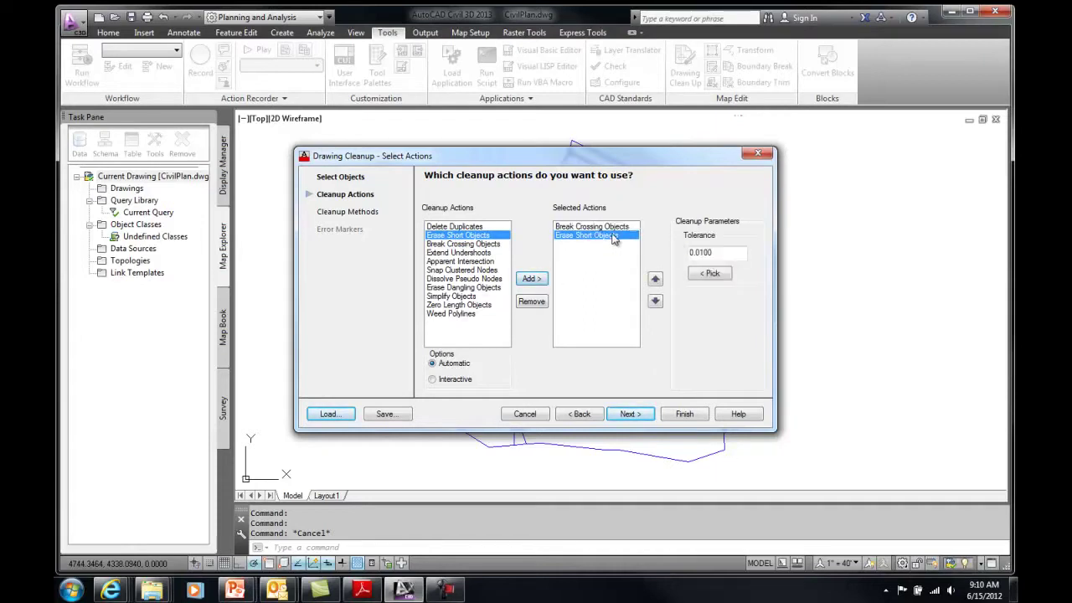
Set the Erase Short Objects tolerance to 1 and run the cleanup with the Modify original objects method.
drag(722, 253, 676, 253)
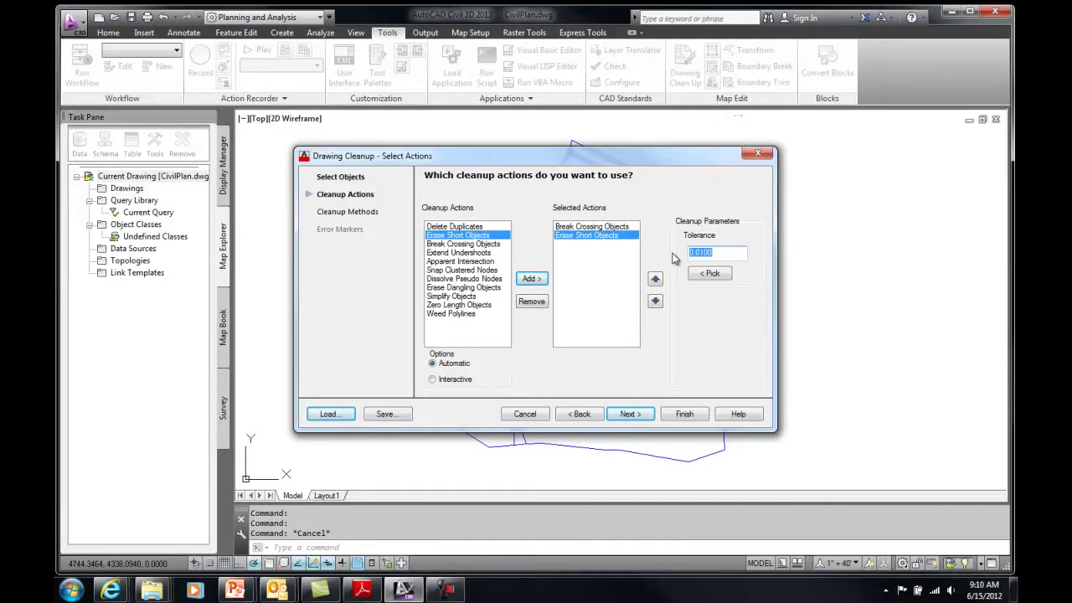
text(1)
click(630, 414)
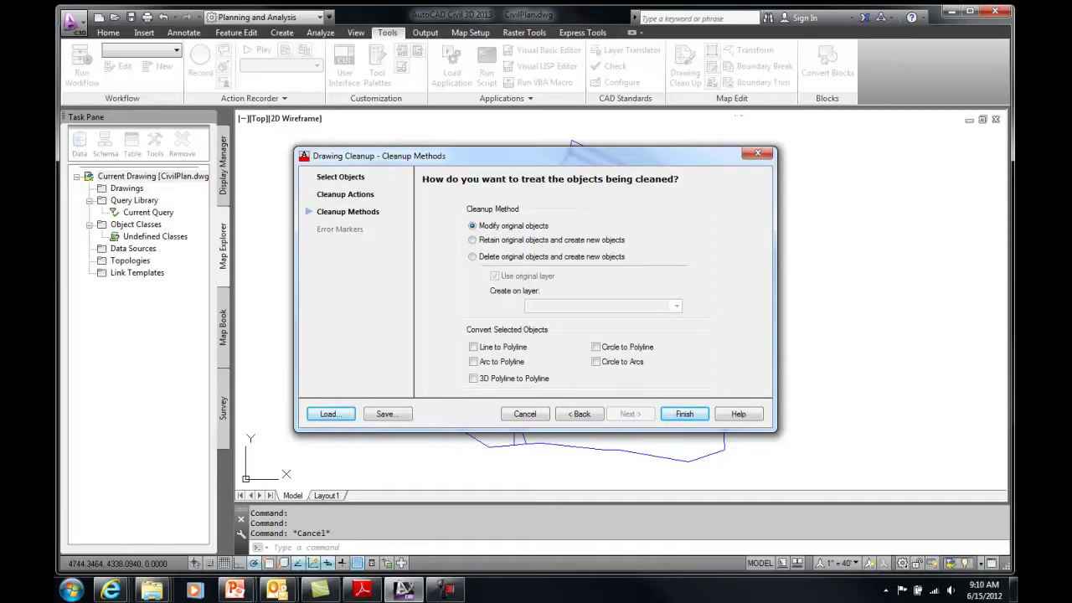
key(Return)
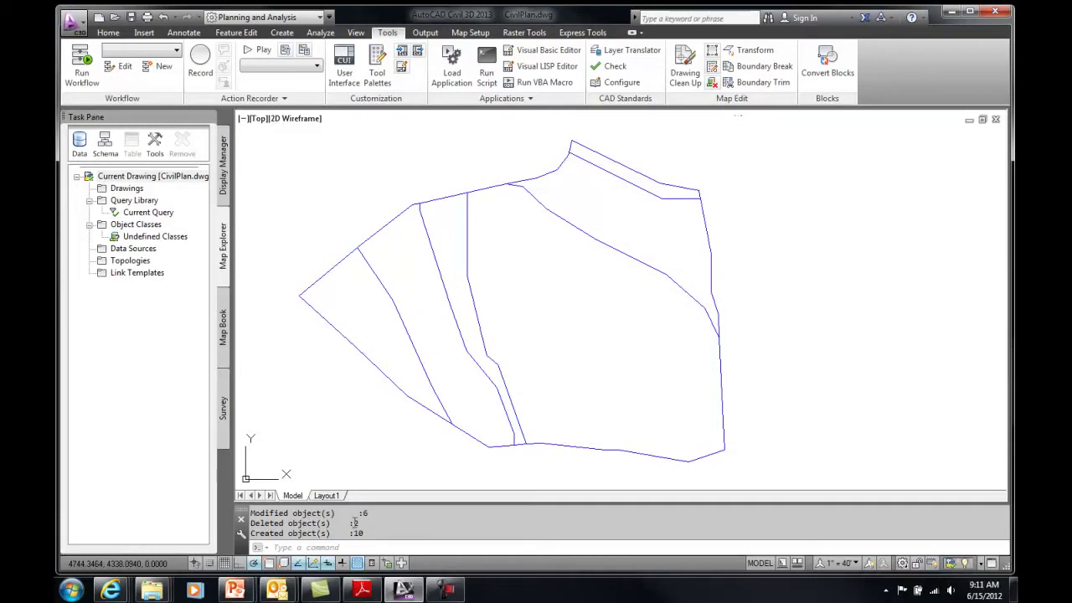
Check how the cleaned-up boundaries are split by selecting individual polylines and inspecting the lower-right corner of the basin.
click(504, 447)
key(Escape)
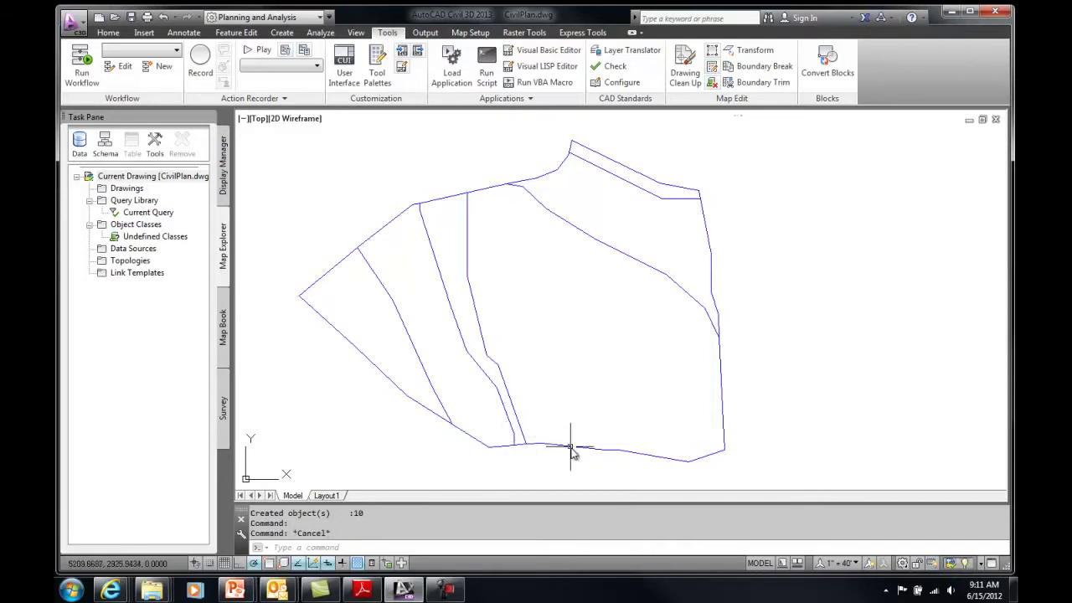
click(578, 450)
key(Escape)
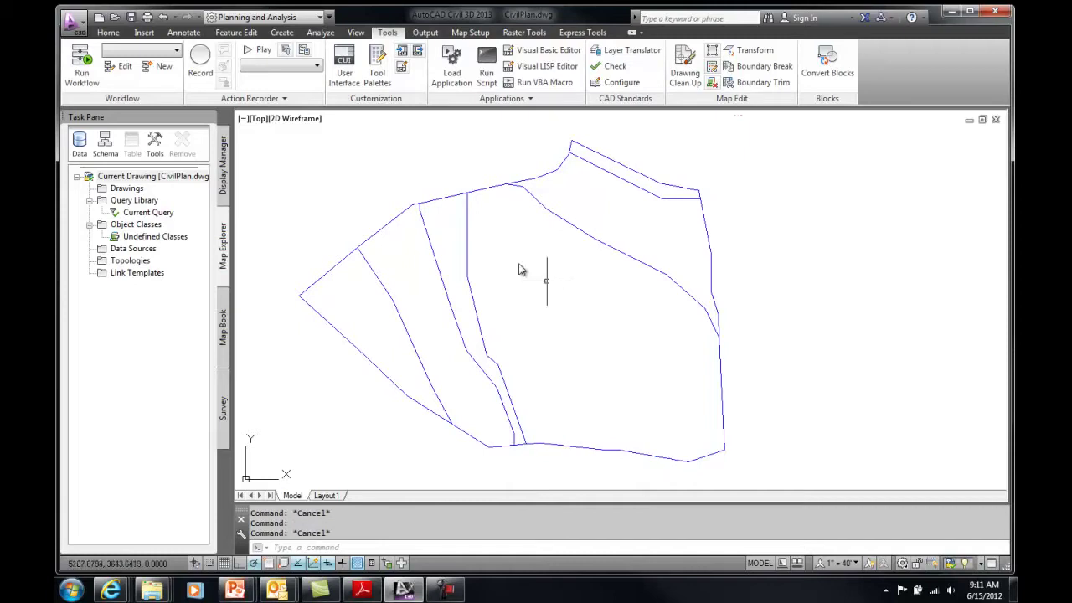
click(486, 189)
key(Escape)
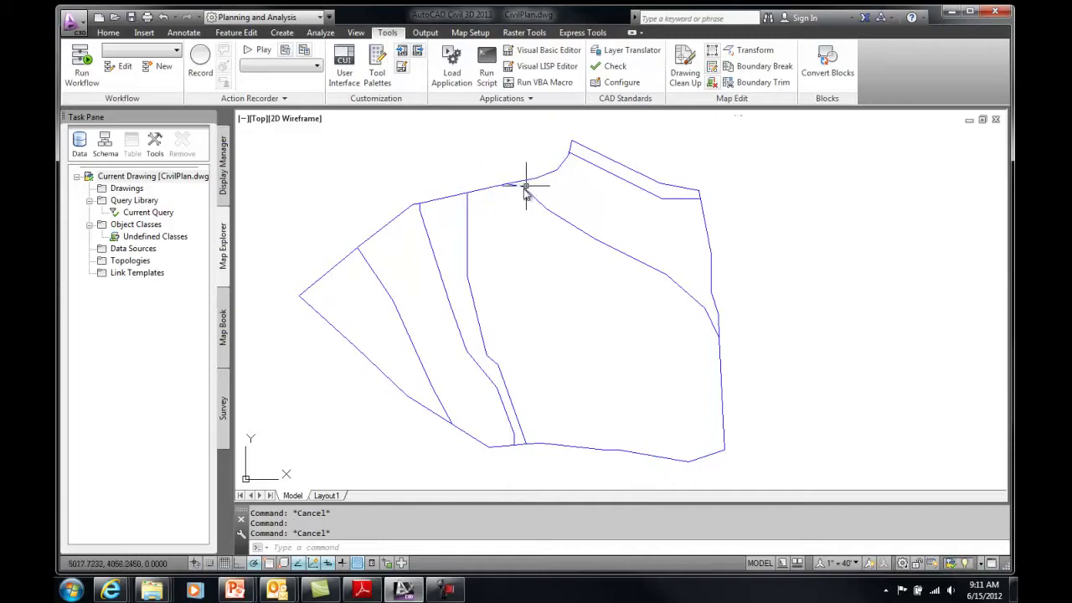
click(523, 192)
key(Escape)
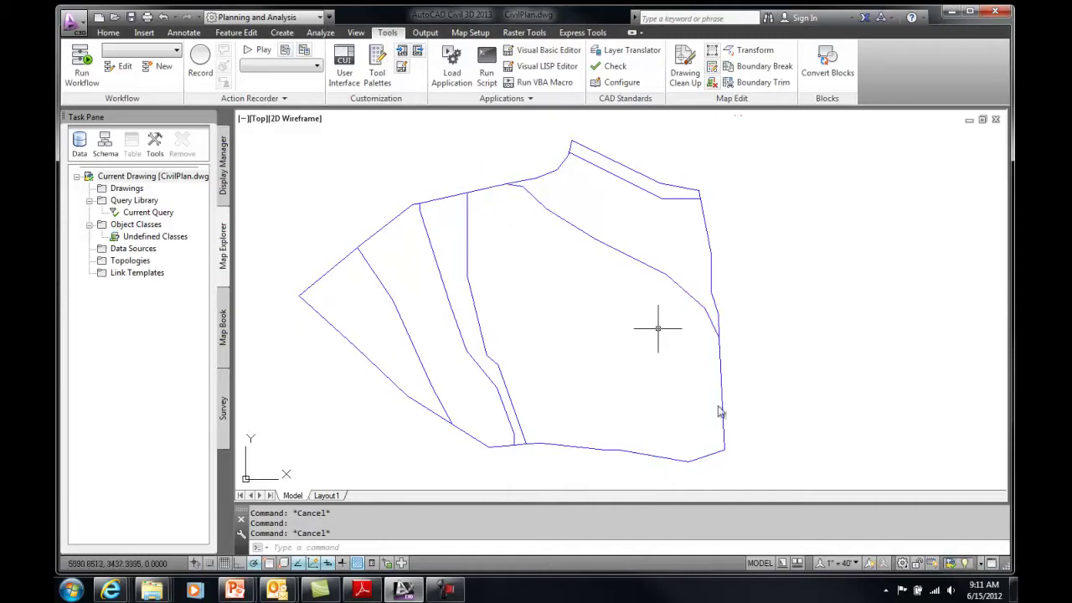
scroll(738, 471, up, 8)
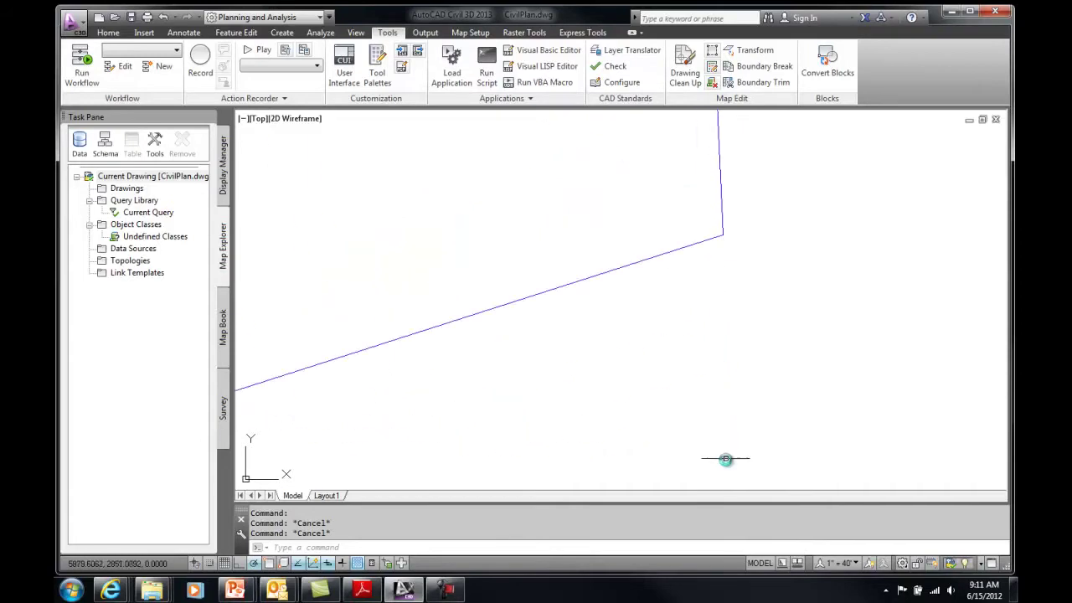
scroll(732, 231, down, 8)
middle_drag(650, 255, 588, 352)
scroll(599, 347, up, 2)
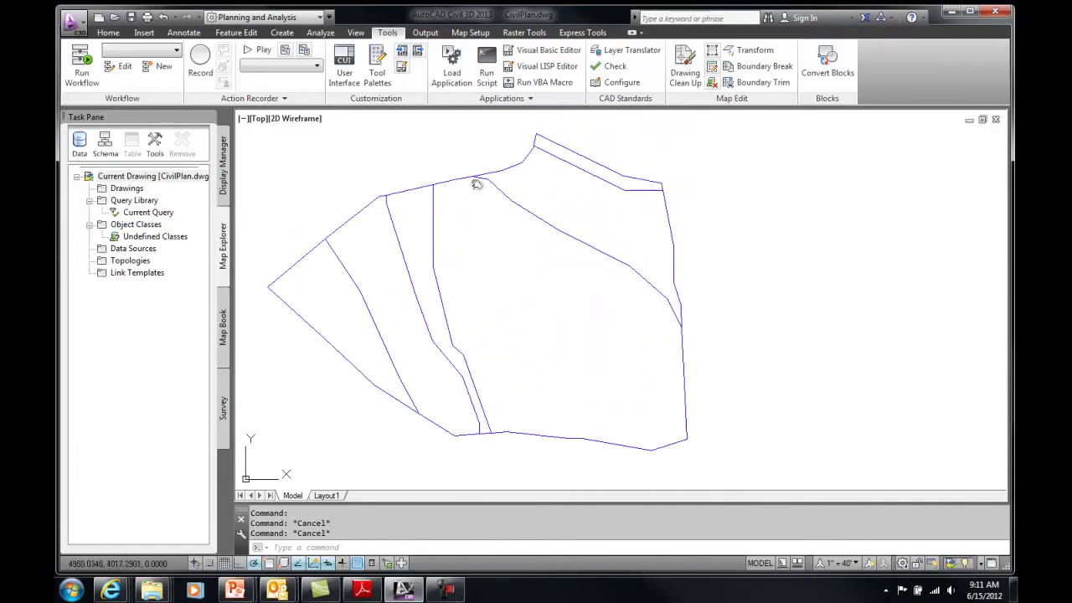
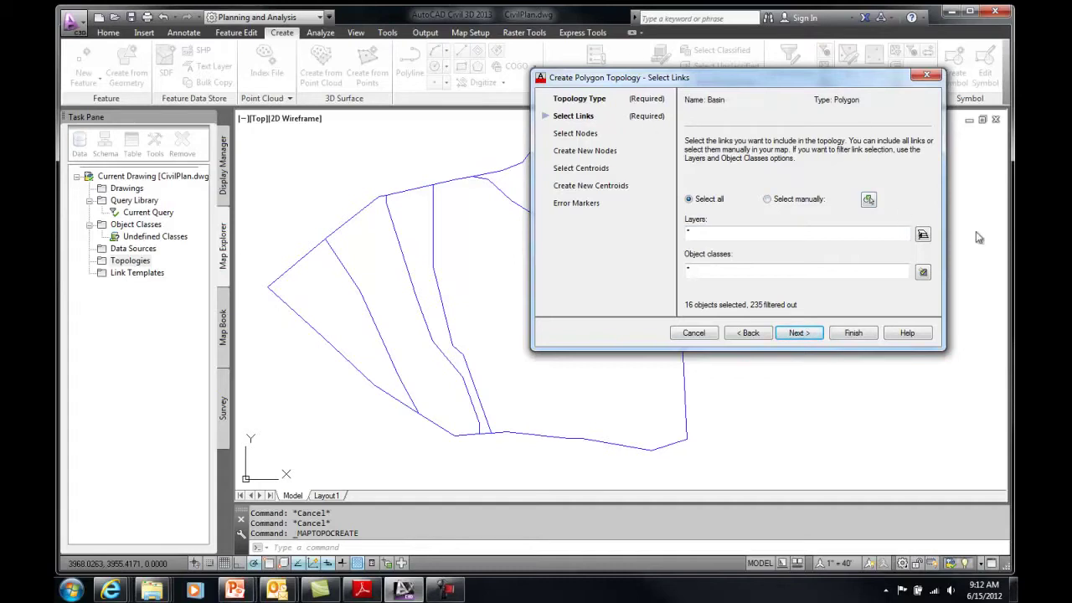
Limit the links of the Basin polygon topology to all objects on the SubBasin layer.
click(922, 235)
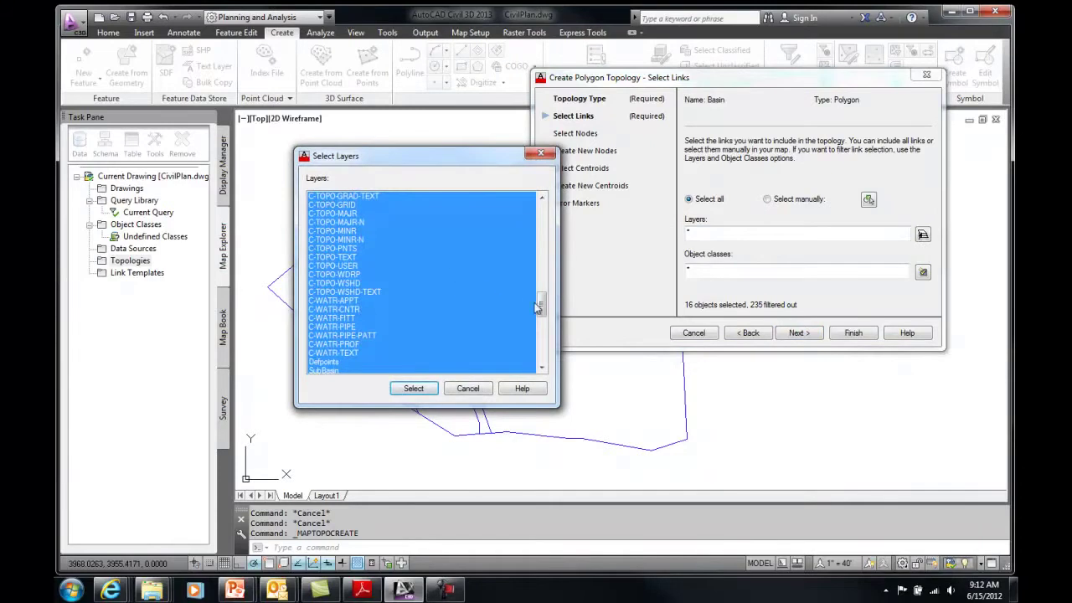
scroll(469, 319, down, 2)
click(326, 310)
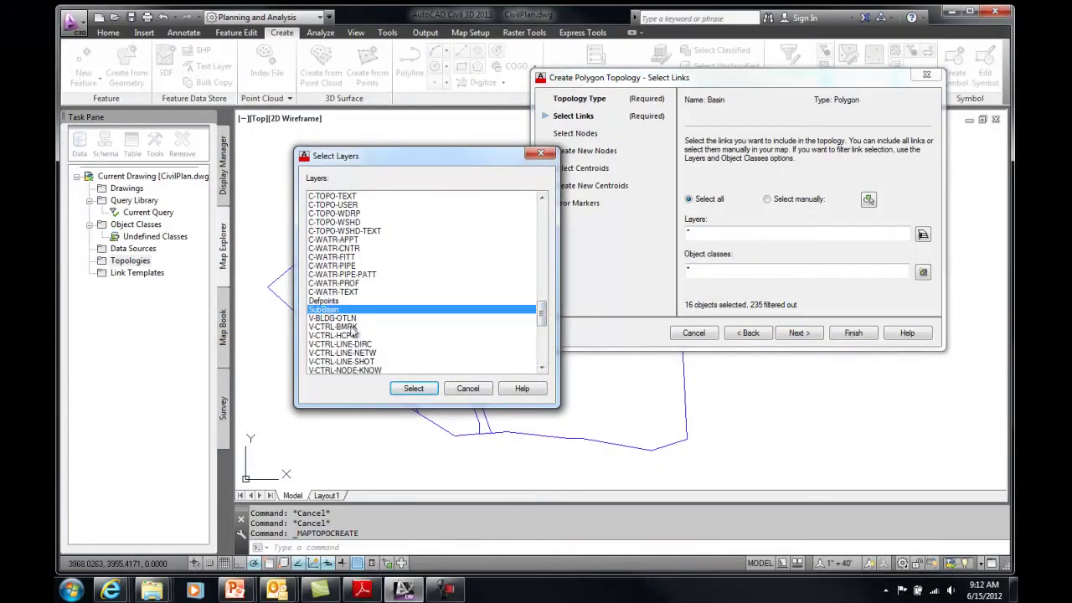
click(413, 388)
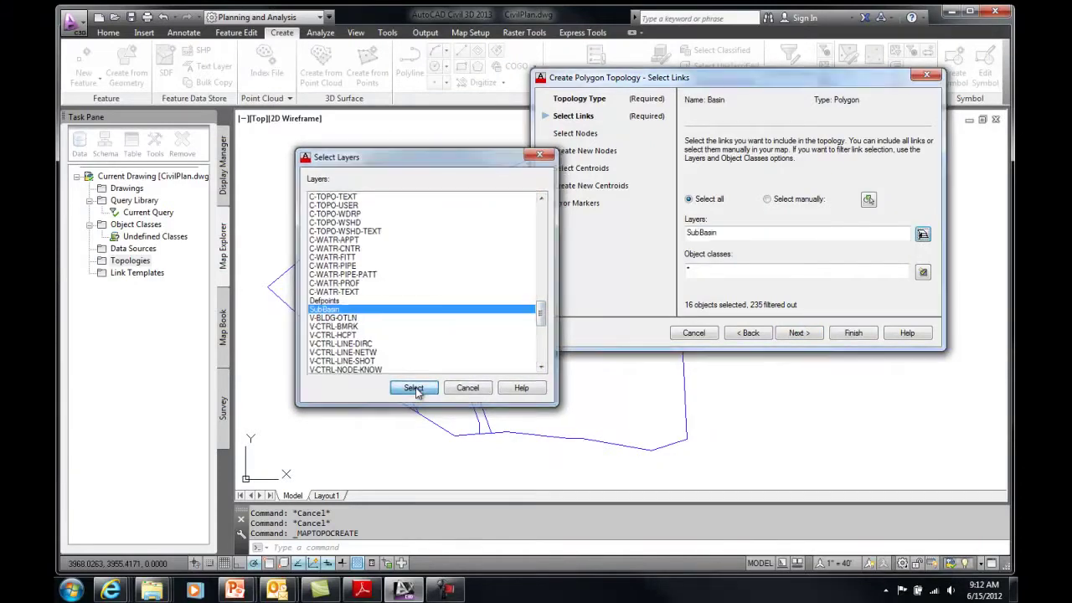
click(800, 334)
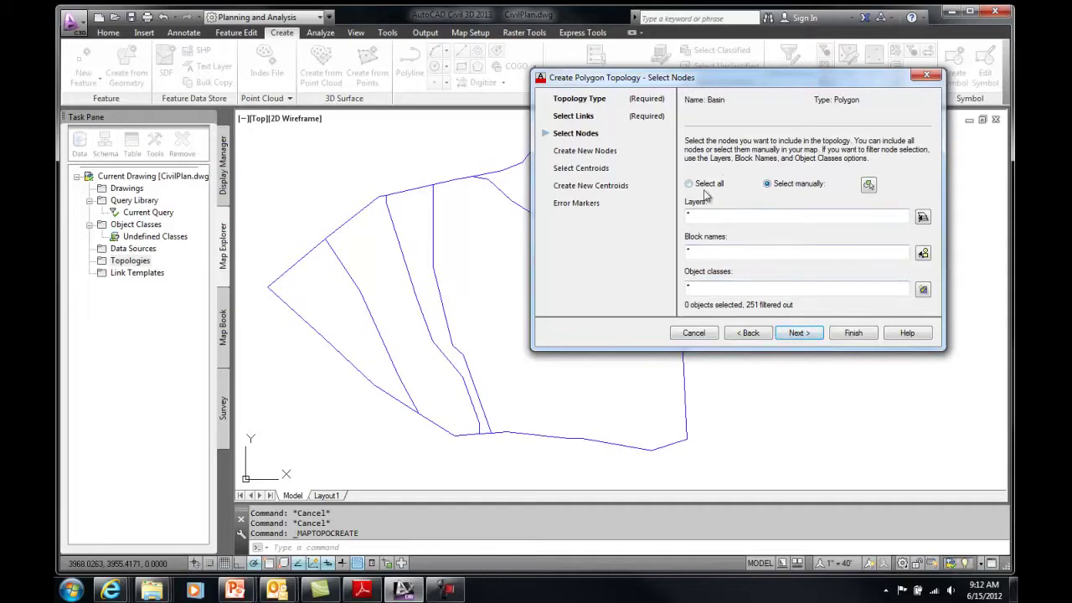
Accept the default node selection, leave new node creation off, and keep the default centroid selection for the Basin topology.
click(798, 333)
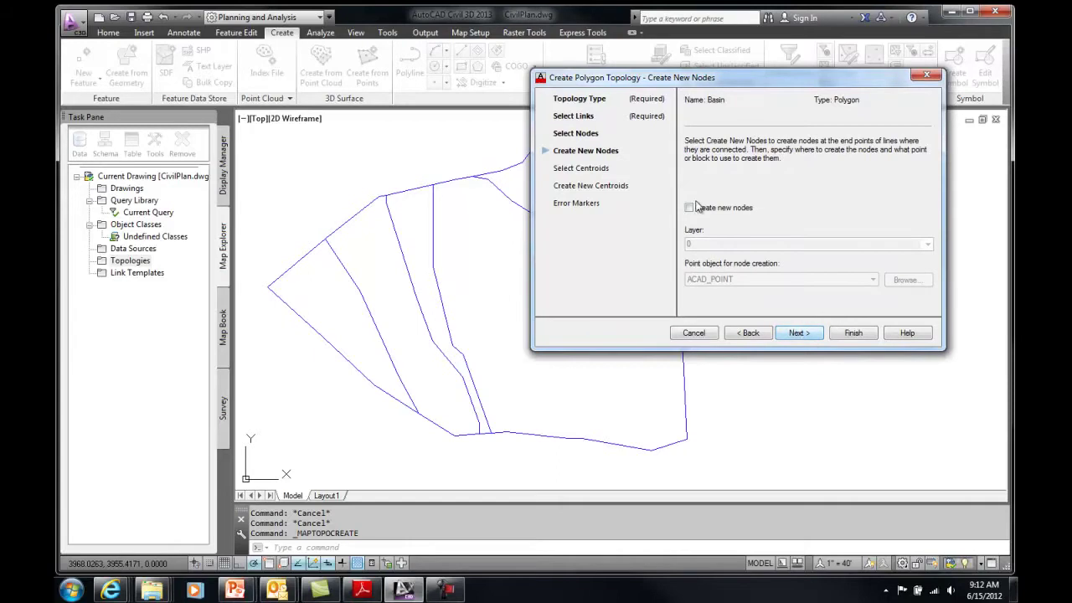
click(801, 334)
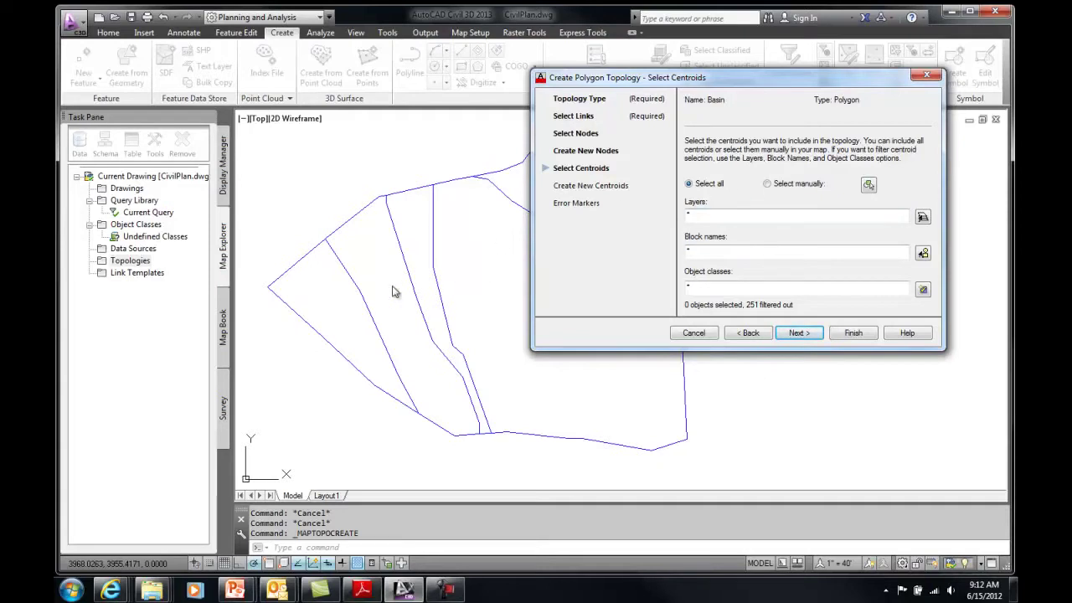
click(799, 335)
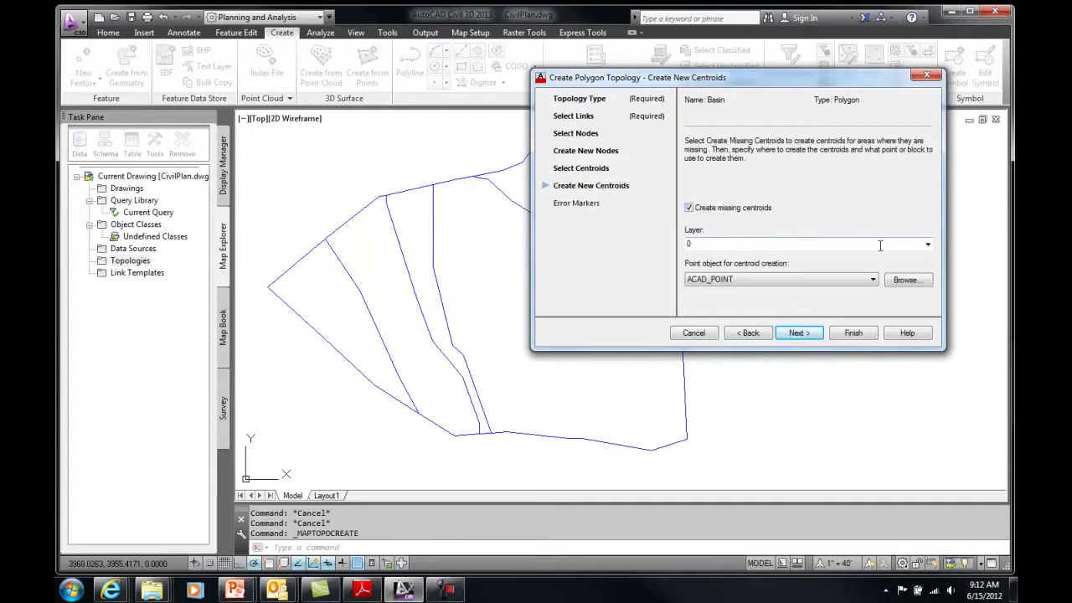
Create missing centroids on the SubBasin layer as ACAD_POINT objects and finish the Basin topology with the default error markers.
click(928, 244)
drag(929, 270, 928, 470)
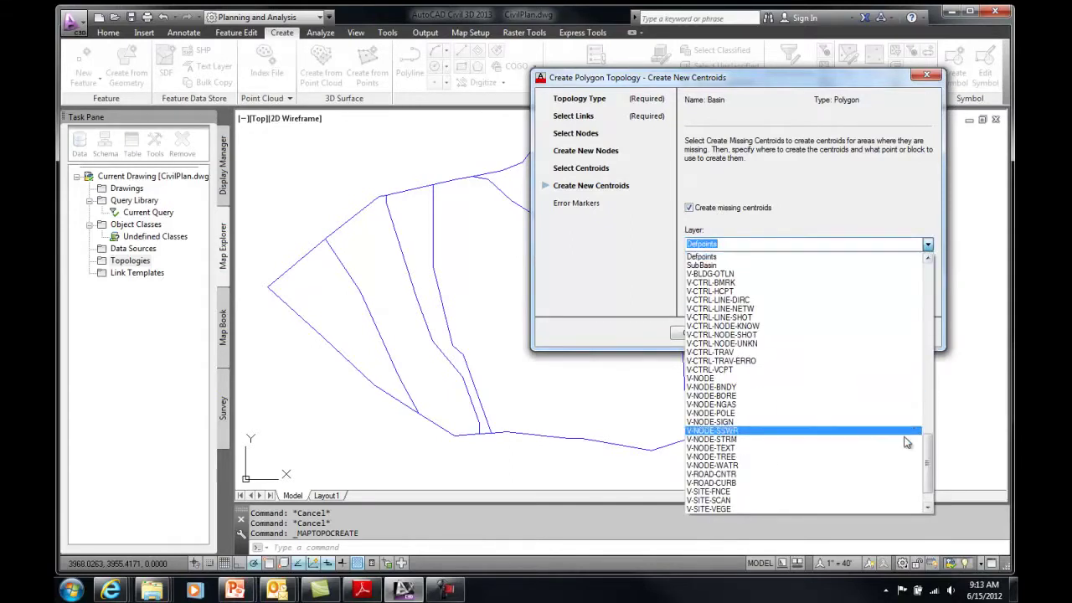
click(699, 266)
click(754, 281)
click(754, 281)
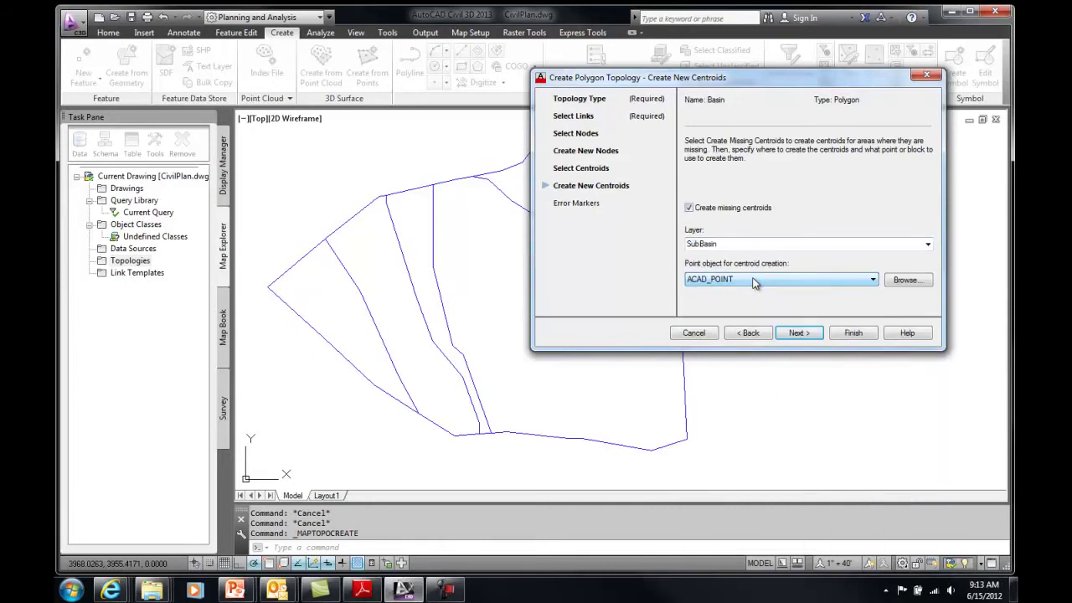
click(798, 334)
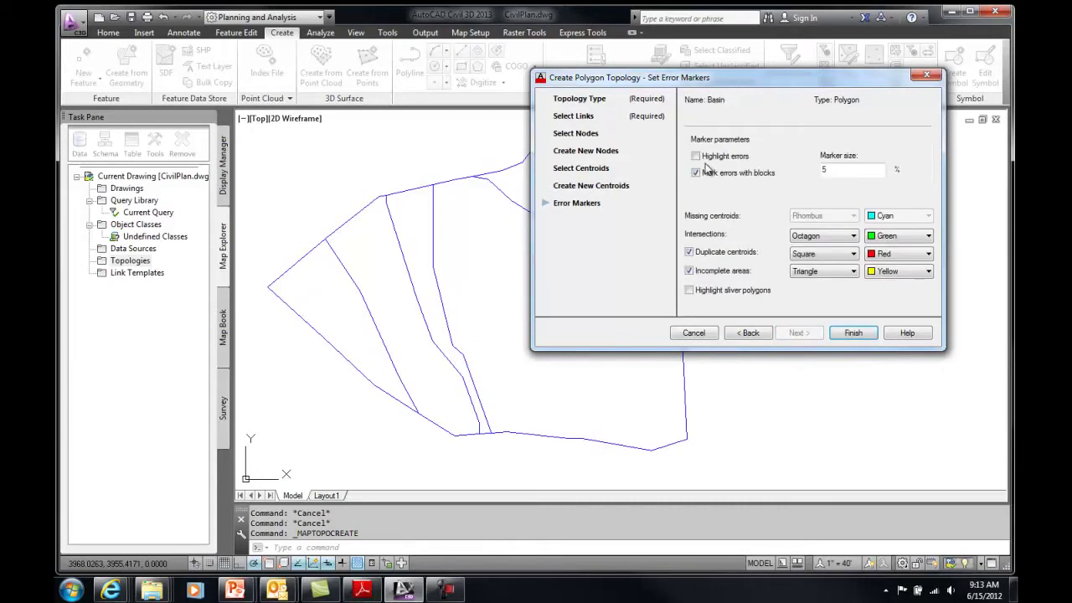
click(852, 333)
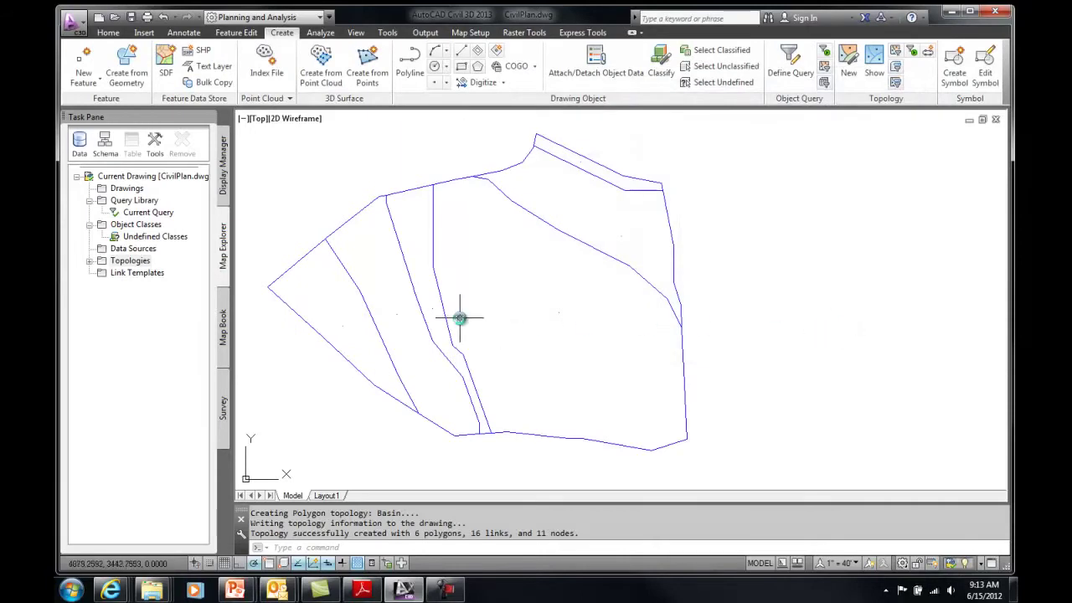
Examine the topology properties of the centroid point in the largest sub-basin, and clear the selection.
scroll(564, 313, up, 5)
click(546, 306)
right_click(541, 304)
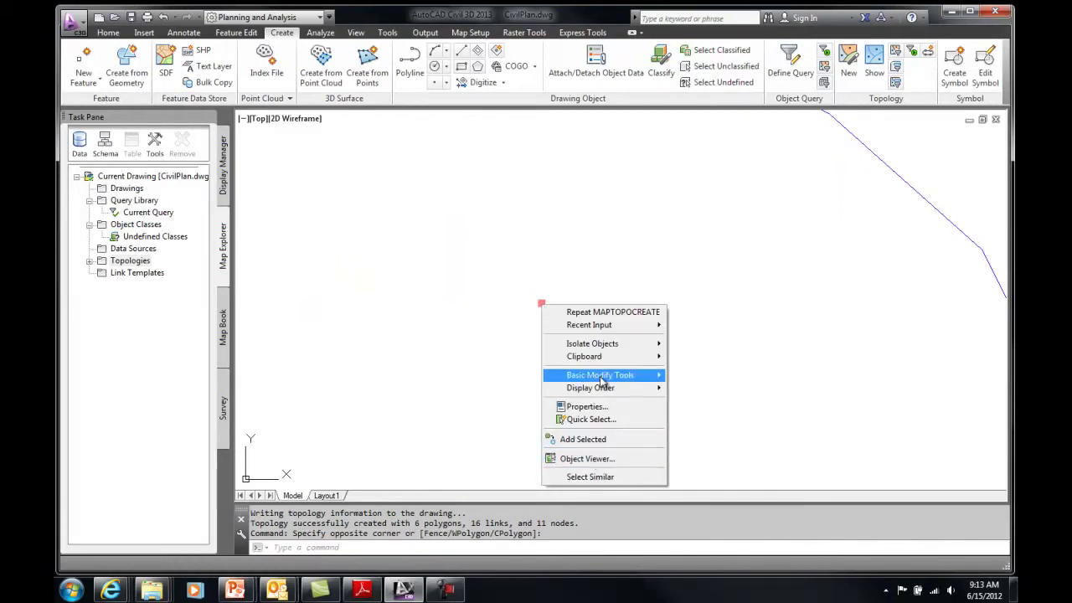
click(584, 407)
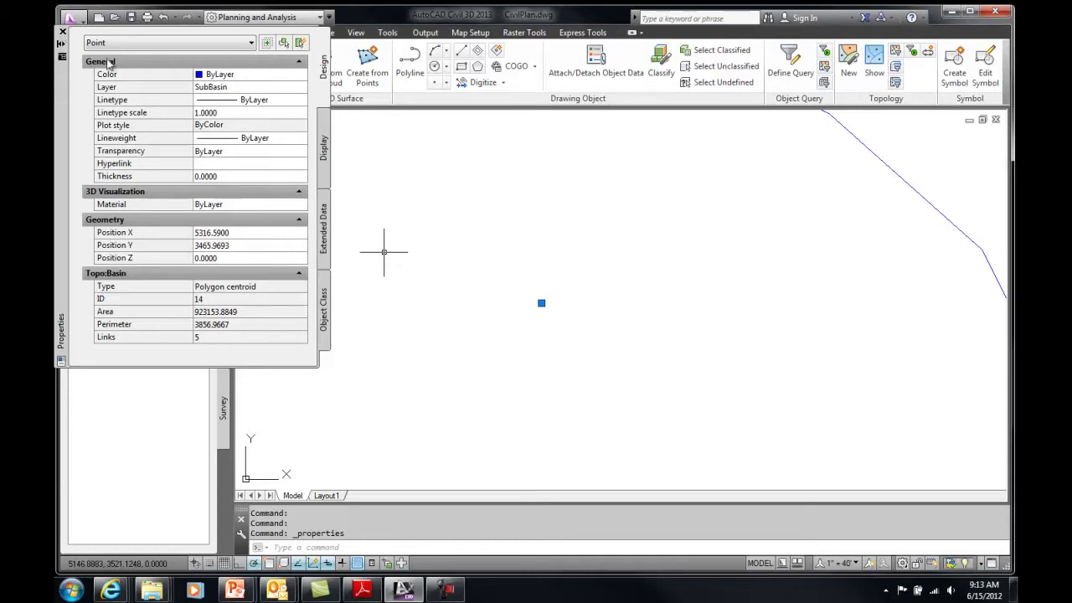
click(63, 32)
scroll(472, 246, down, 3)
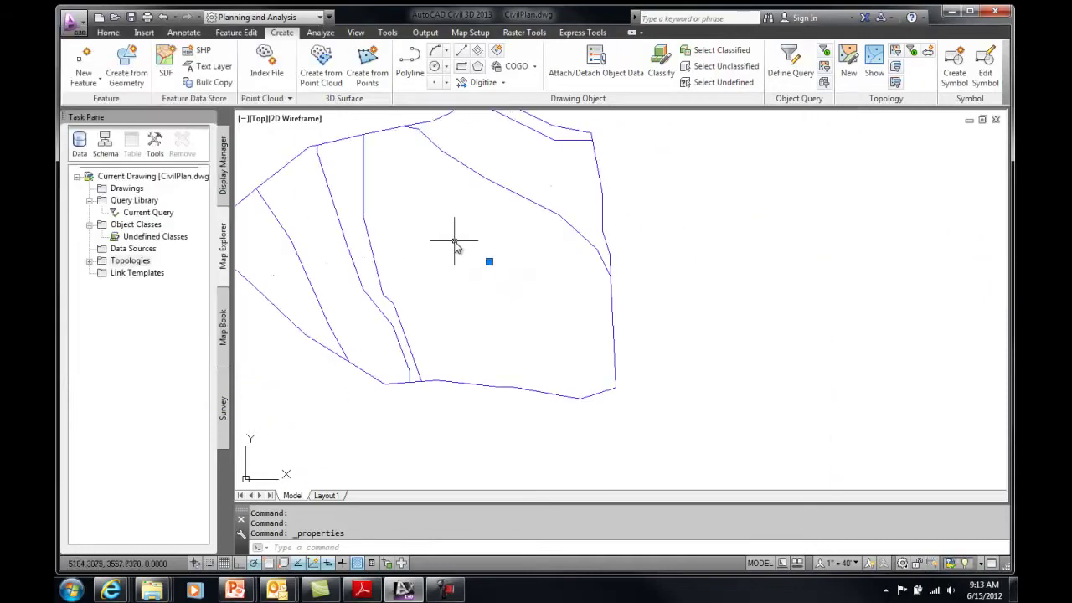
key(Escape)
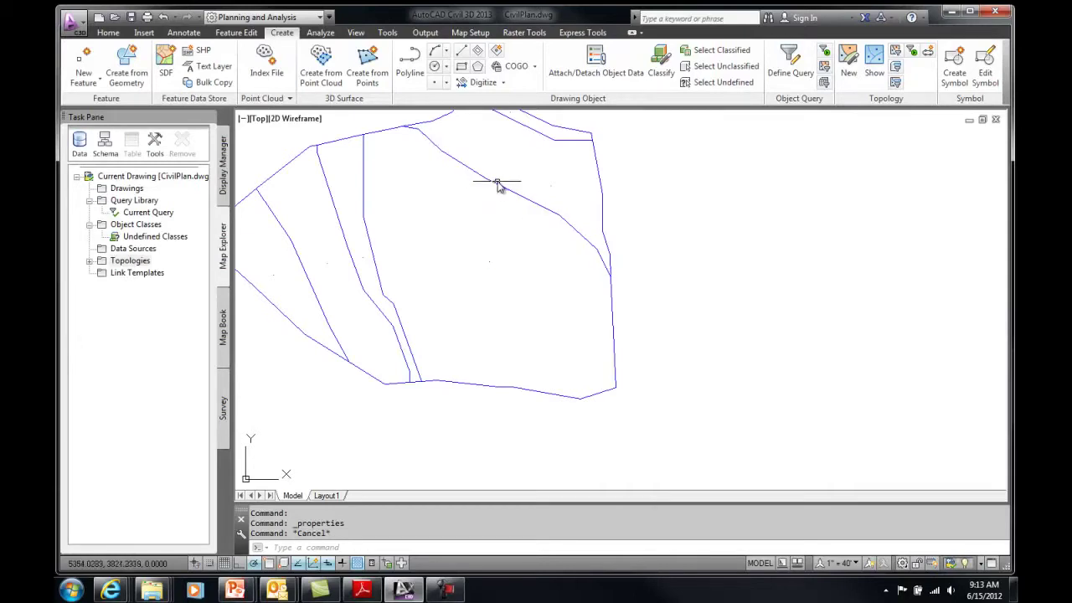
Examine the topology link properties of the boundary polyline along the upper edge of the largest sub-basin, and clear the selection.
click(497, 181)
right_click(498, 185)
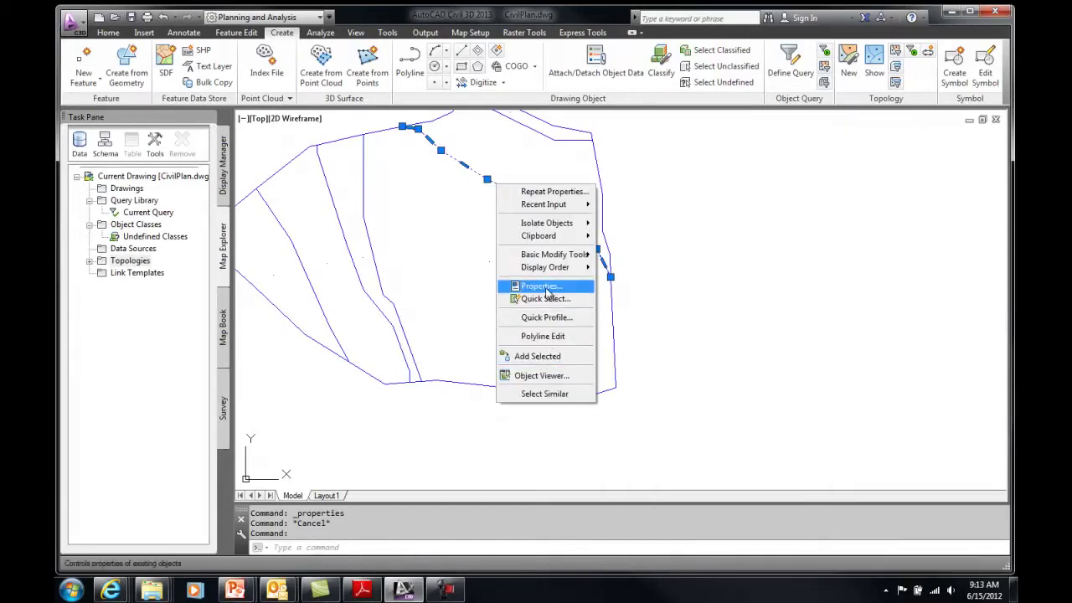
click(541, 286)
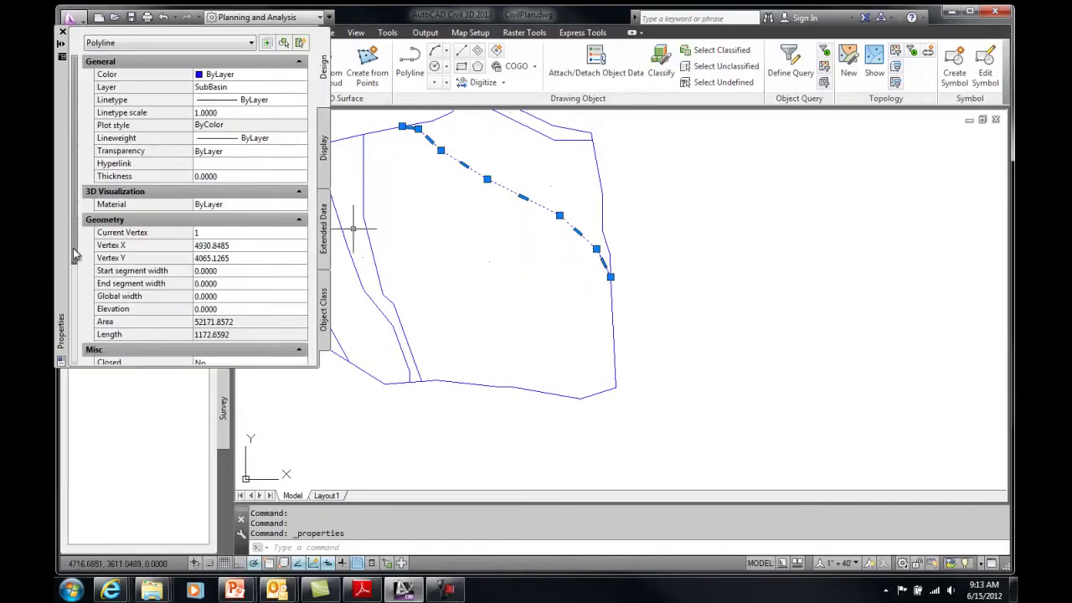
drag(72, 155, 82, 268)
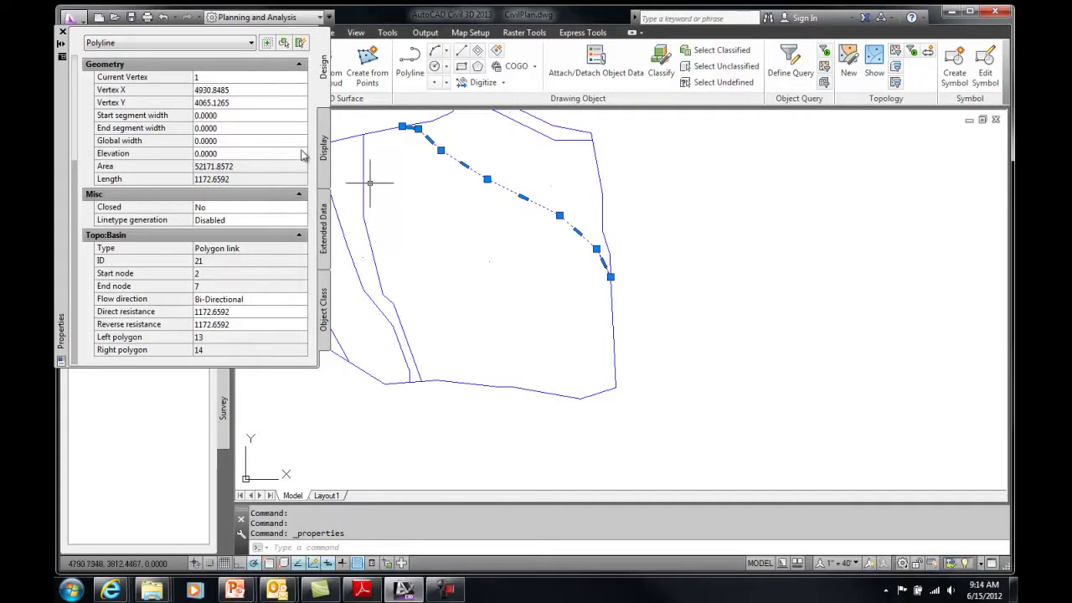
click(63, 32)
key(Escape)
Bring the whole basin into view and locate the Basin topology among the drawing's topologies.
scroll(507, 266, up, 1)
middle_drag(507, 266, 550, 306)
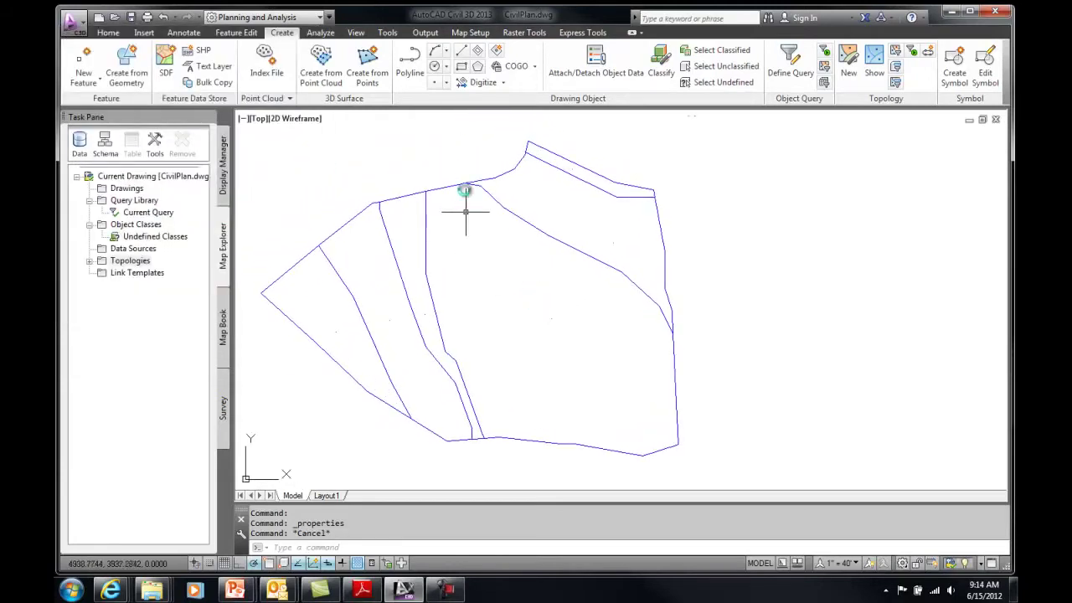
mouse_move(562, 289)
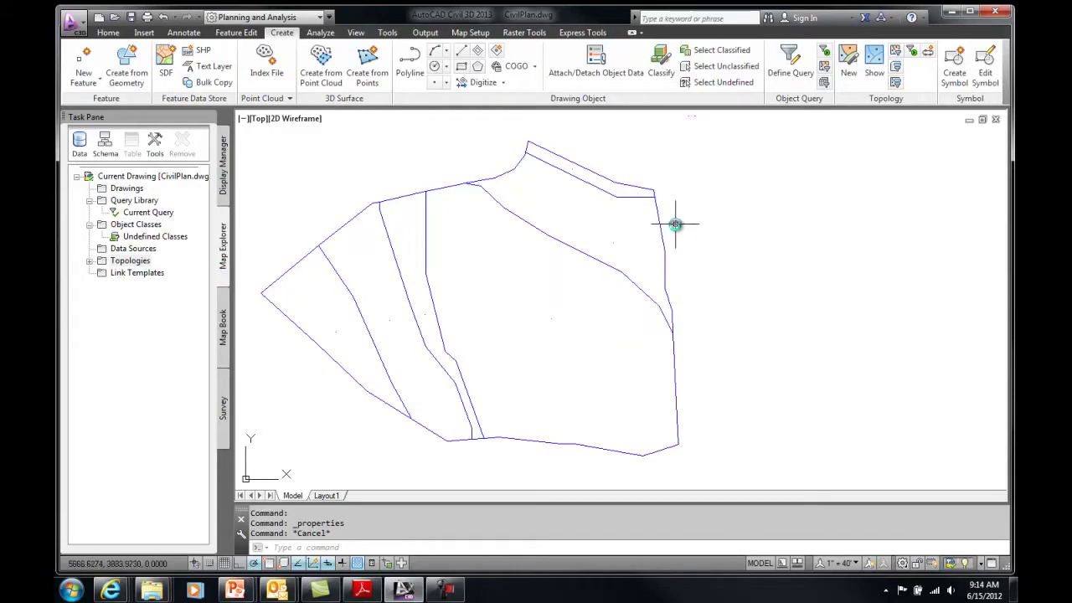
click(90, 260)
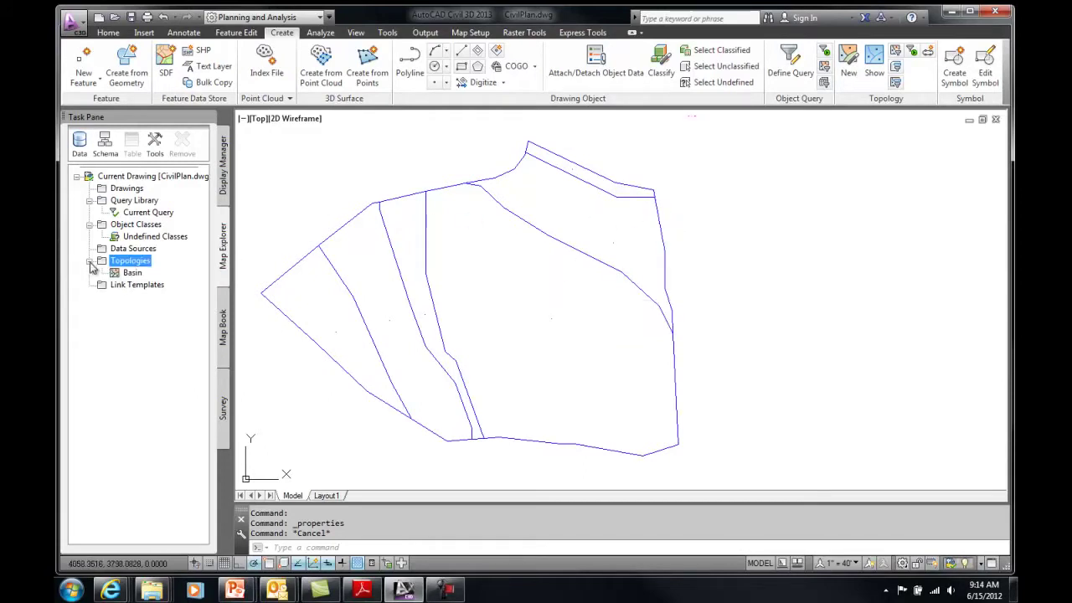
click(130, 274)
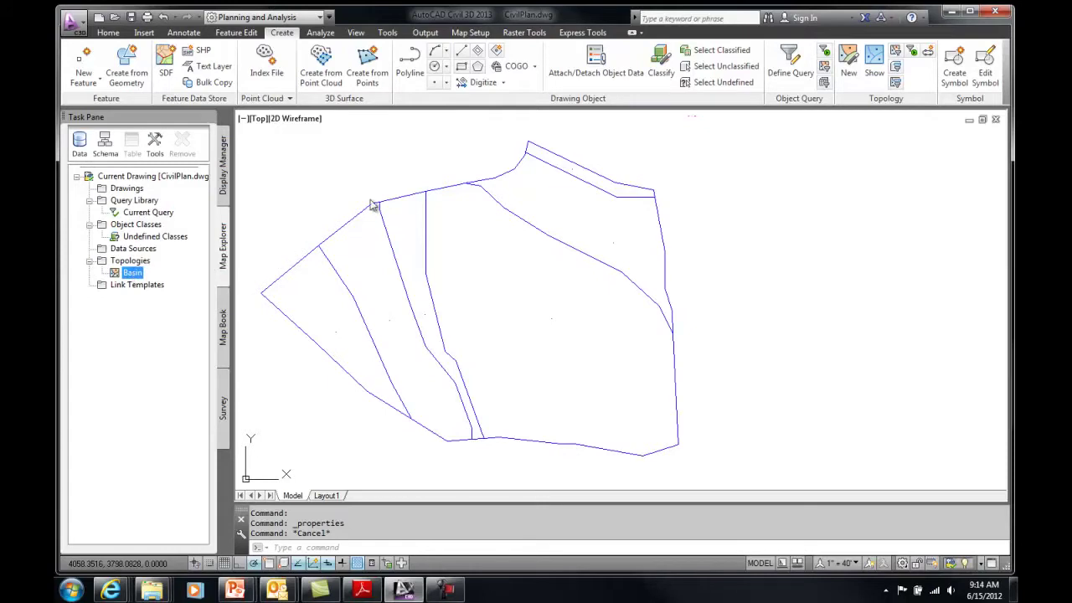
Start a Map 3D export to an ESRI Shapefile named Basins in the ClassFiles folder.
click(425, 32)
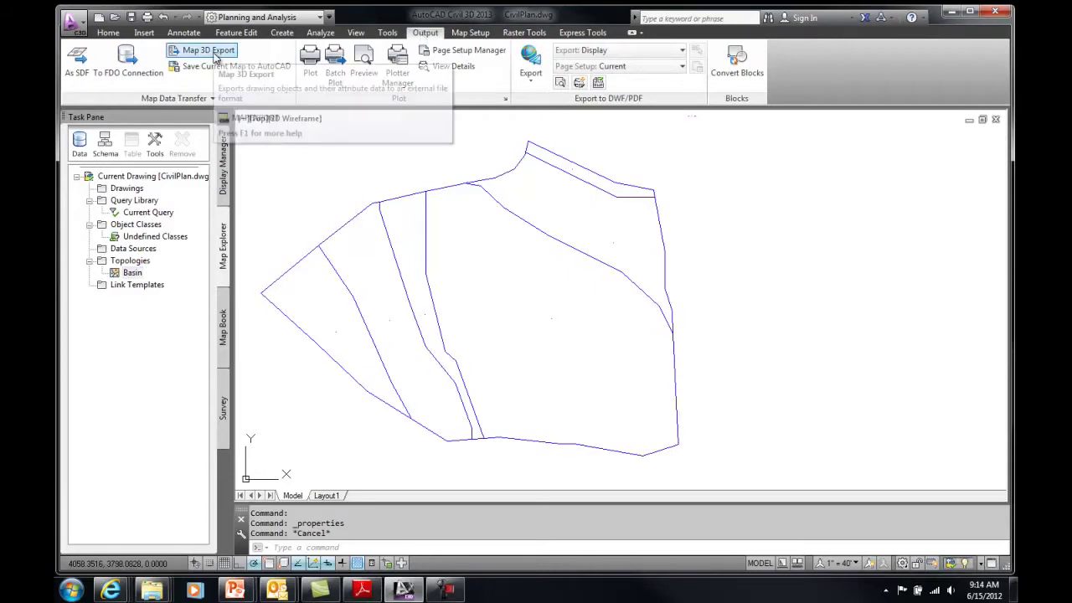
click(229, 52)
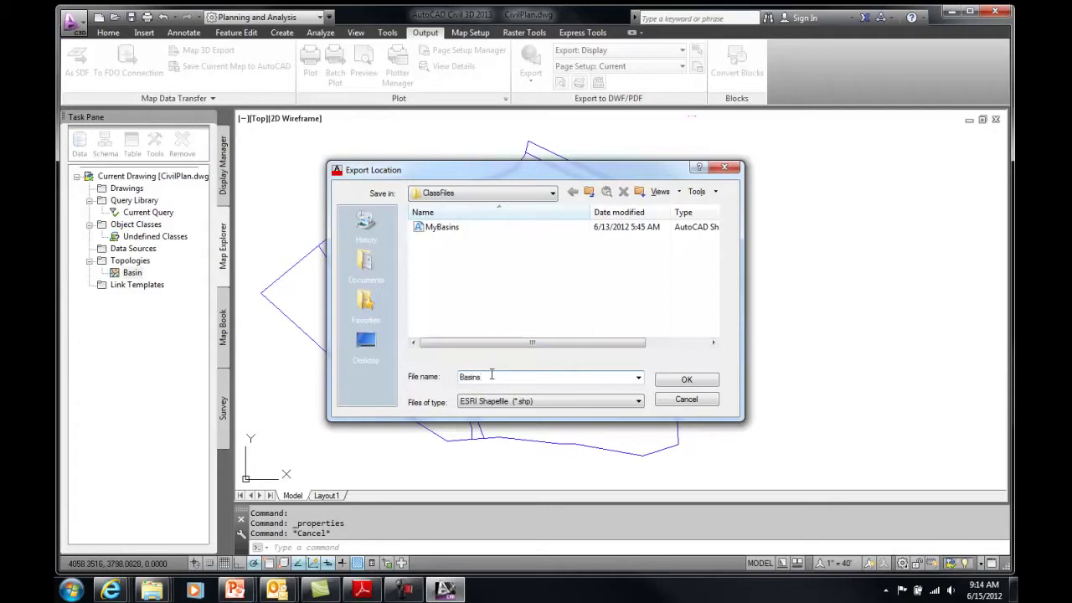
click(687, 381)
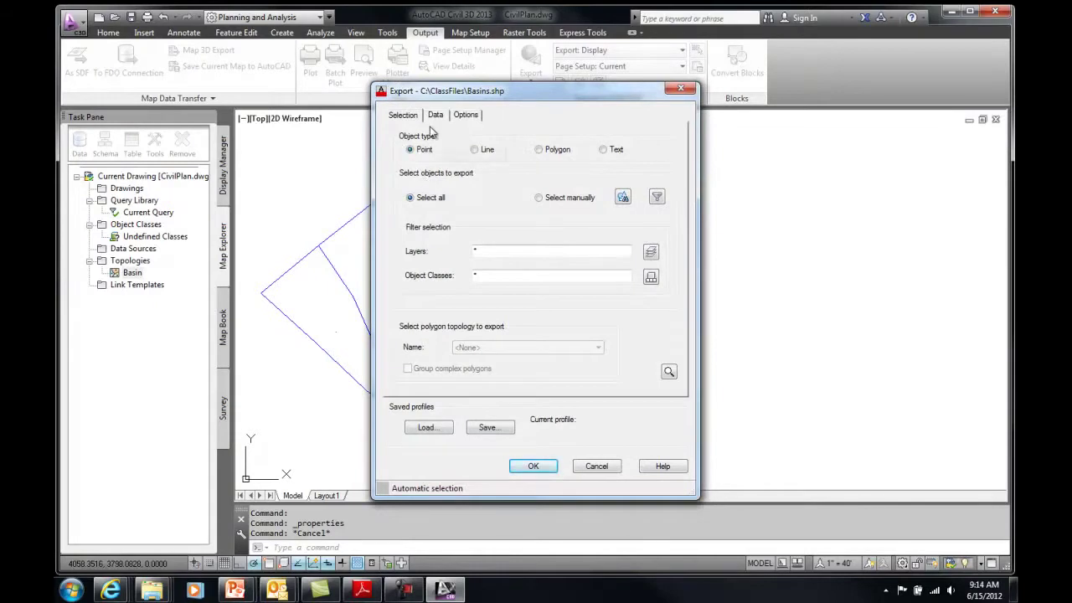
Set the export object type to Polygon and choose the Basin polygon topology as the source.
click(539, 151)
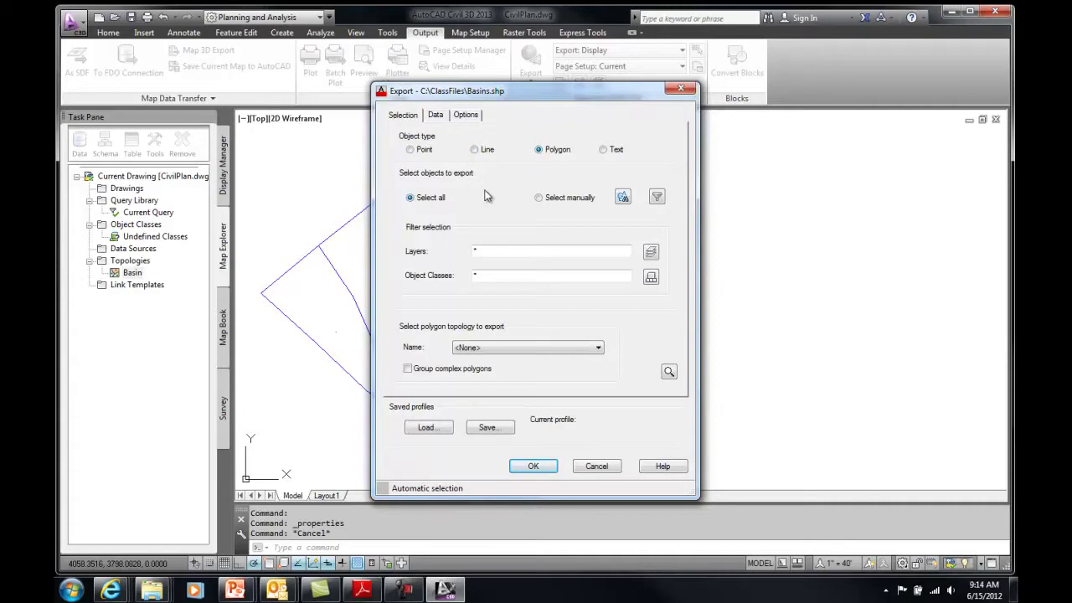
click(503, 347)
click(500, 367)
Open the attribute selection for the export data and look through the general object properties on offer.
click(436, 118)
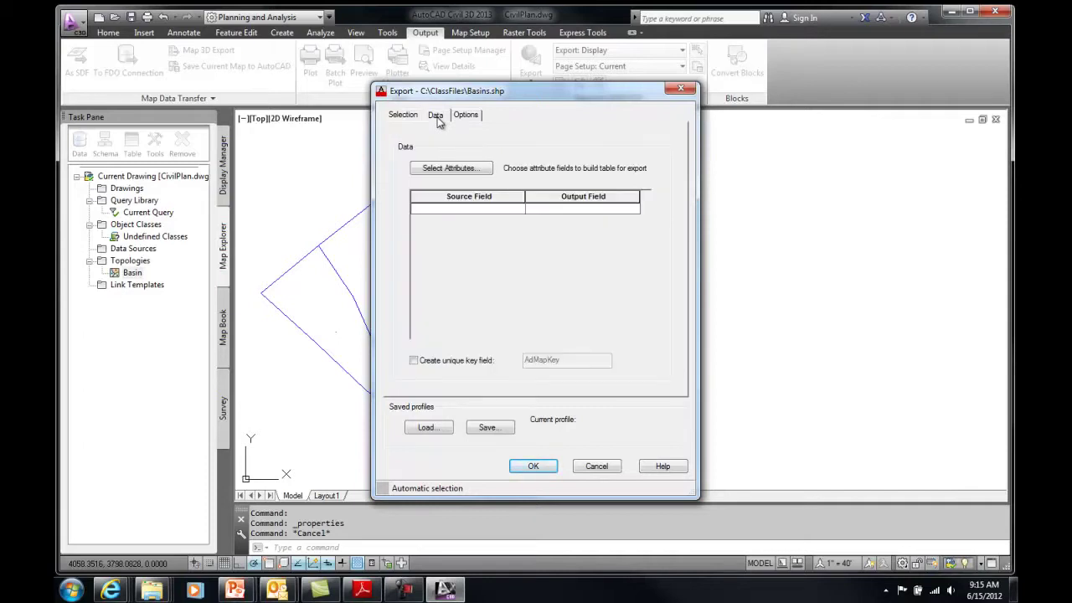
click(451, 170)
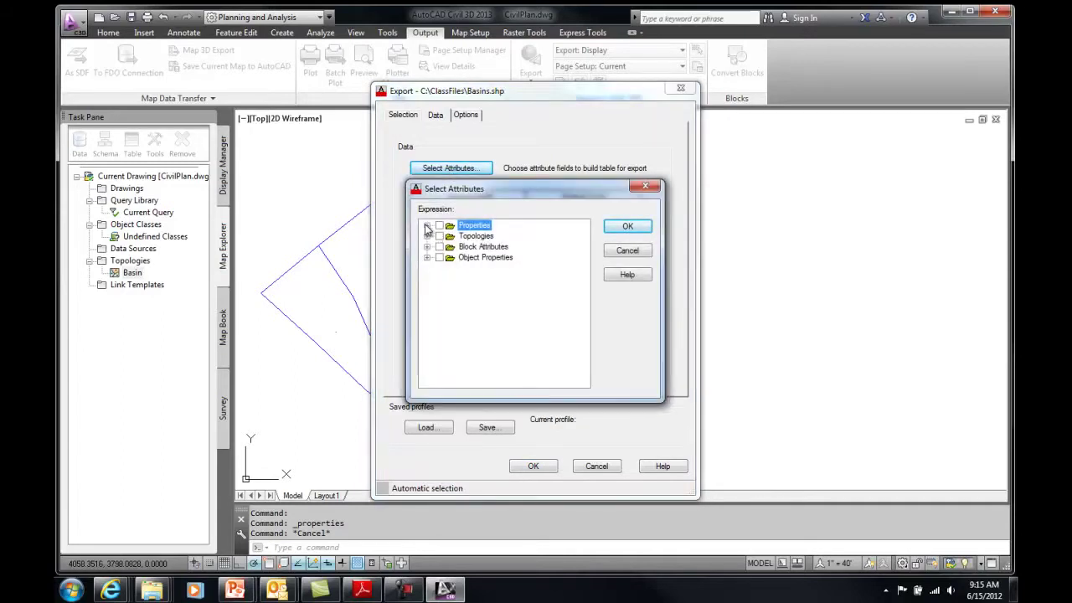
click(428, 226)
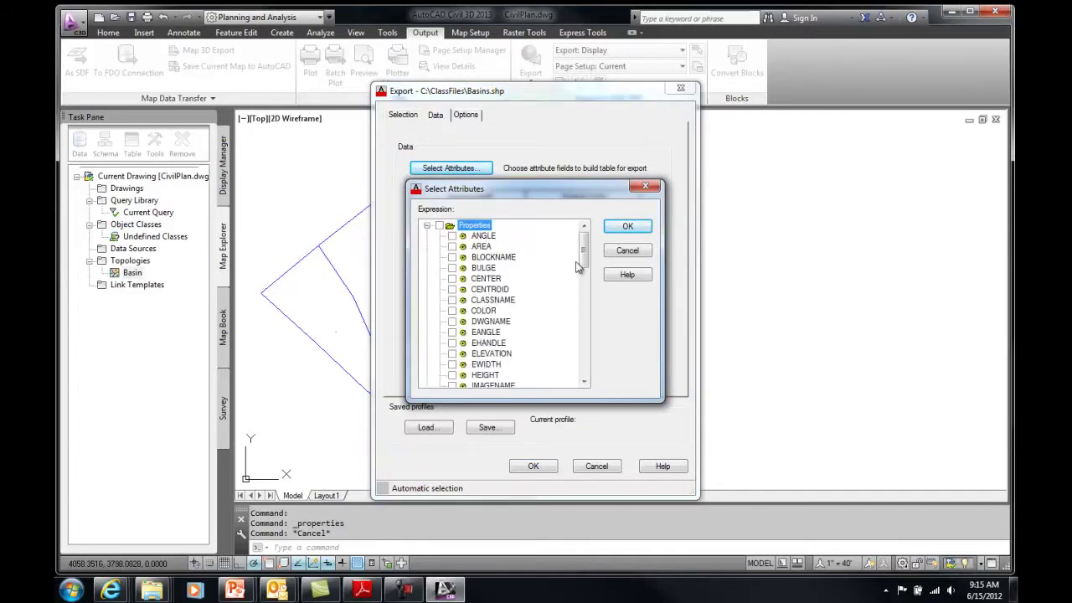
scroll(589, 256, down, 1)
scroll(589, 256, up, 1)
click(428, 226)
Include the ID, Area, Perimeter and Links fields from the Basin topology's polygon centroid data in the export.
click(427, 236)
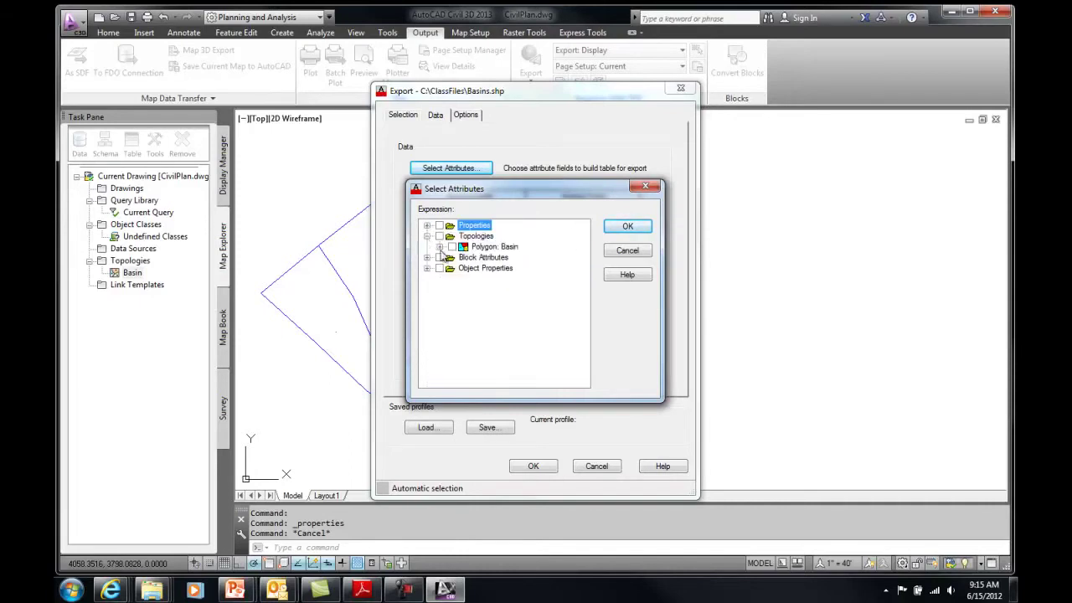
click(440, 247)
click(452, 257)
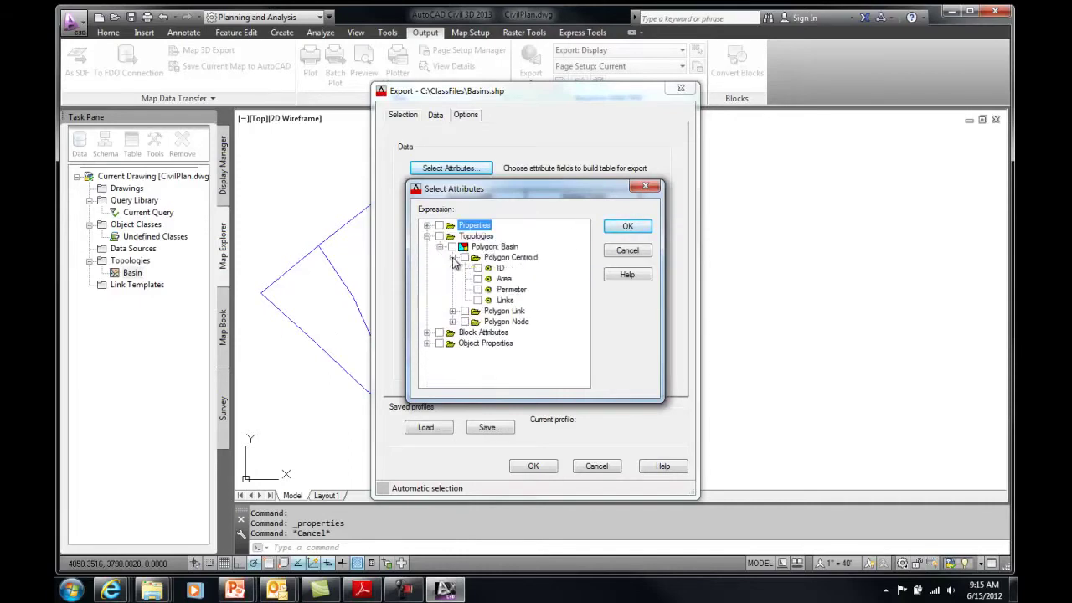
click(478, 268)
click(477, 279)
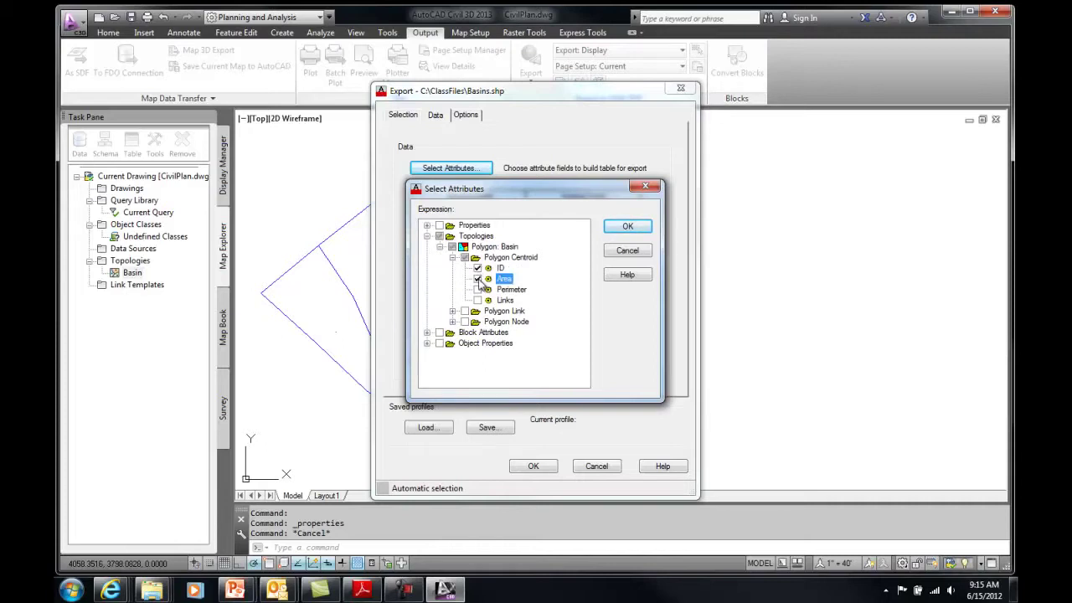
click(478, 290)
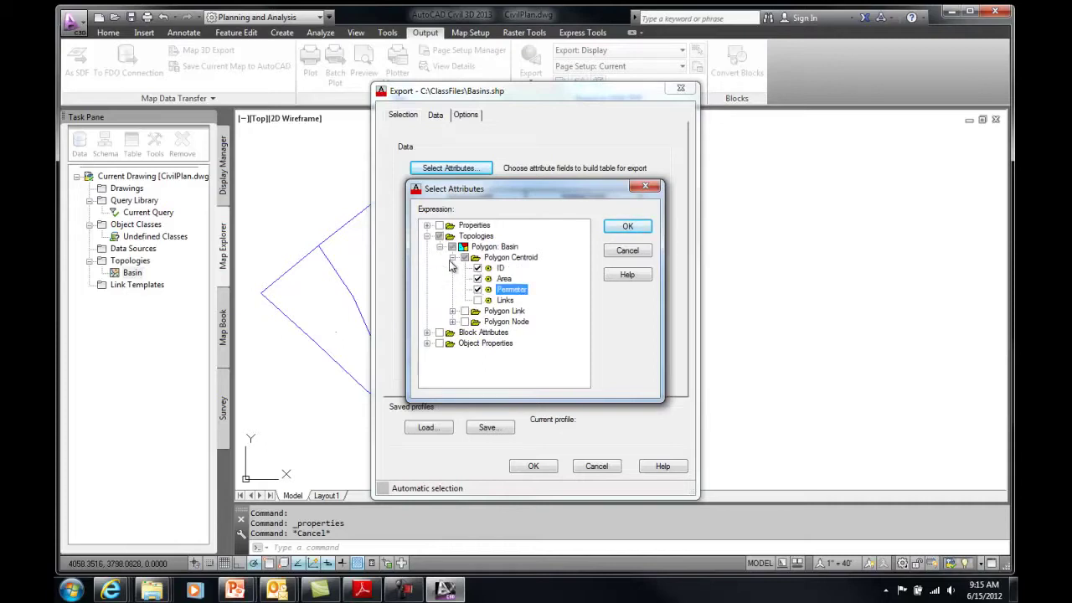
click(477, 300)
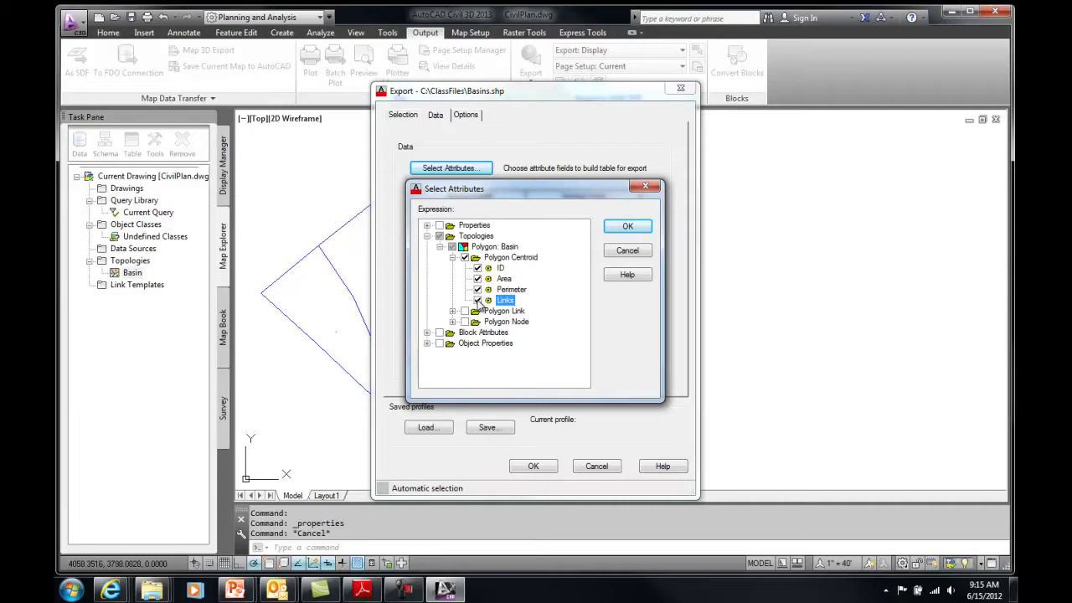
Look through the available block attributes and object properties without adding any, and accept the attribute selection.
click(428, 237)
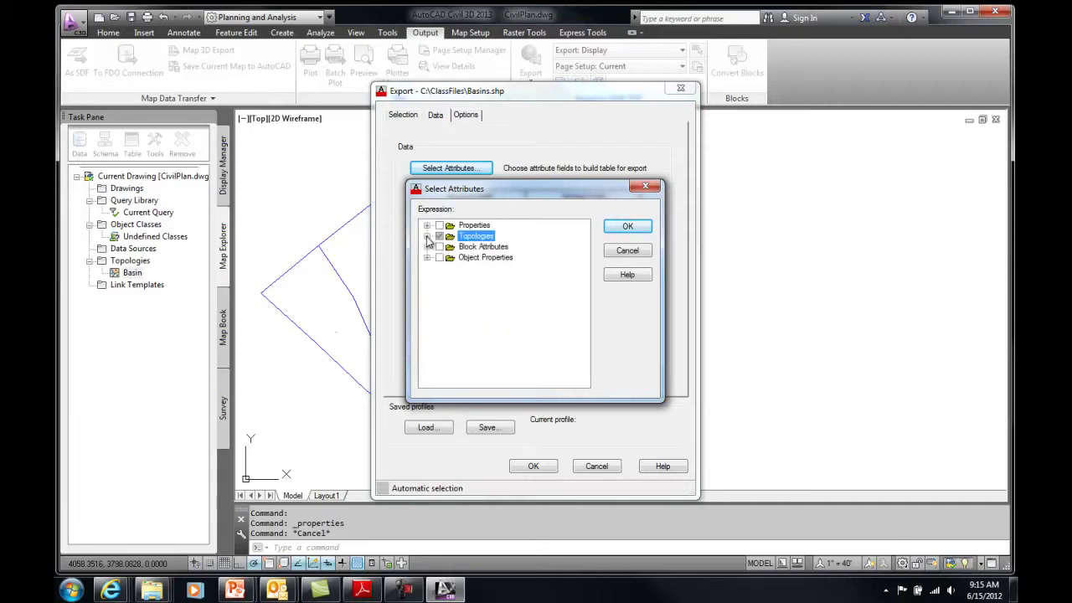
click(427, 247)
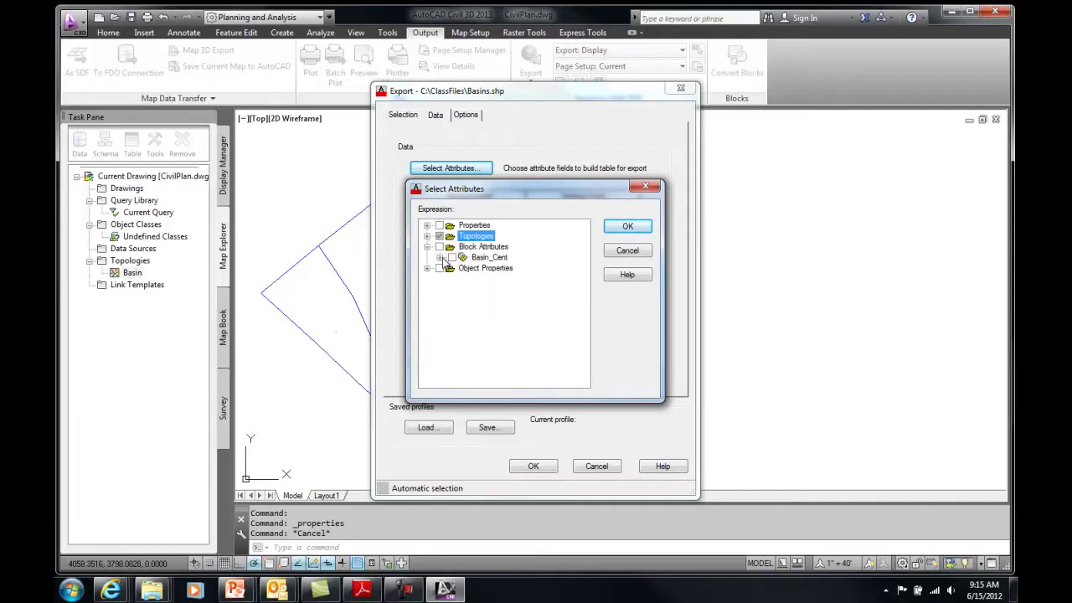
click(428, 247)
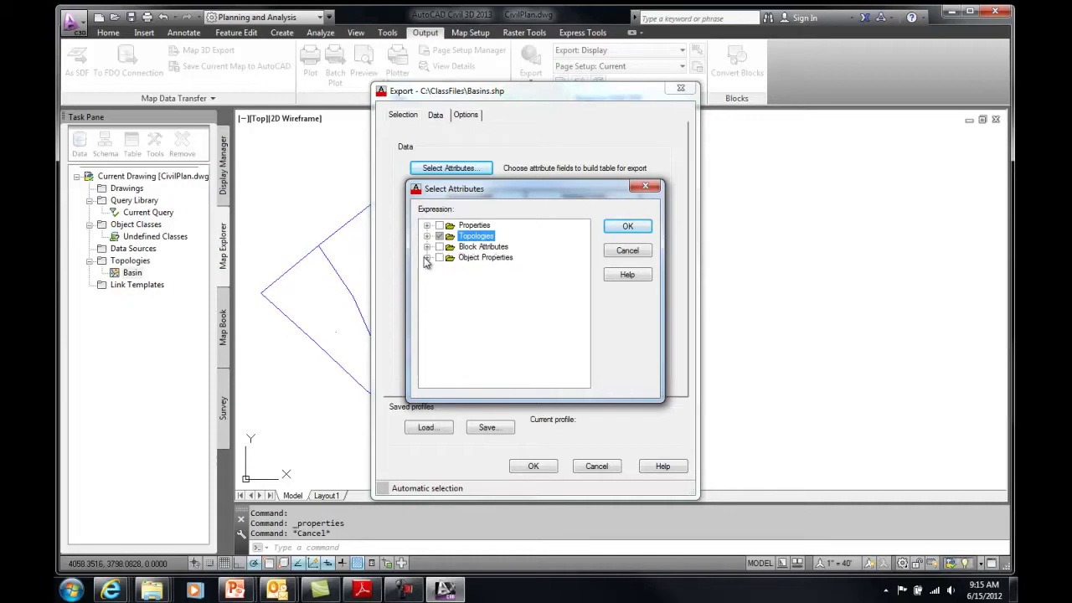
click(427, 258)
click(440, 269)
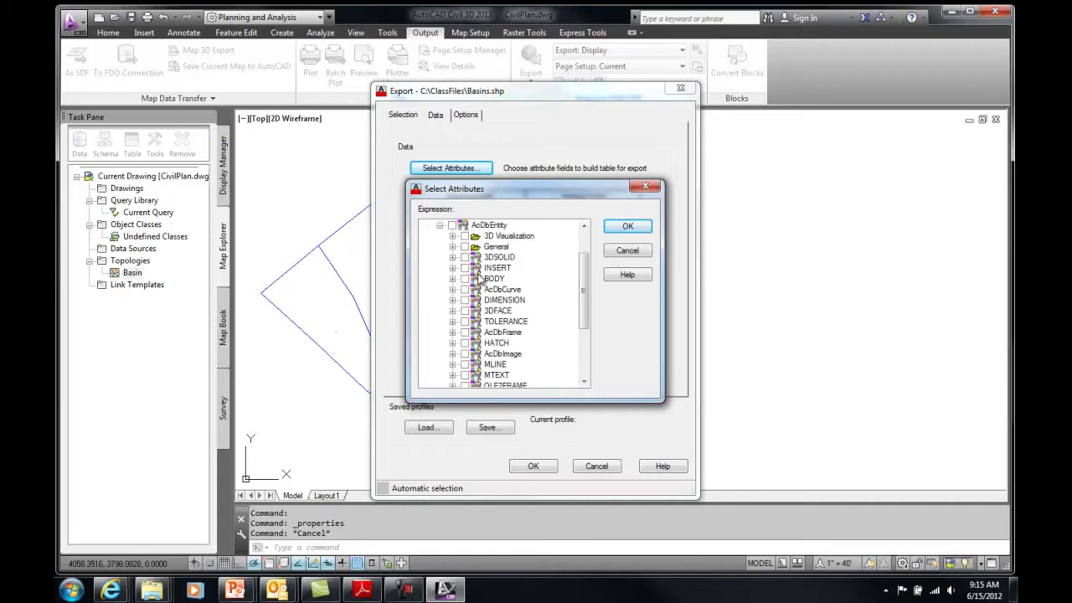
click(439, 225)
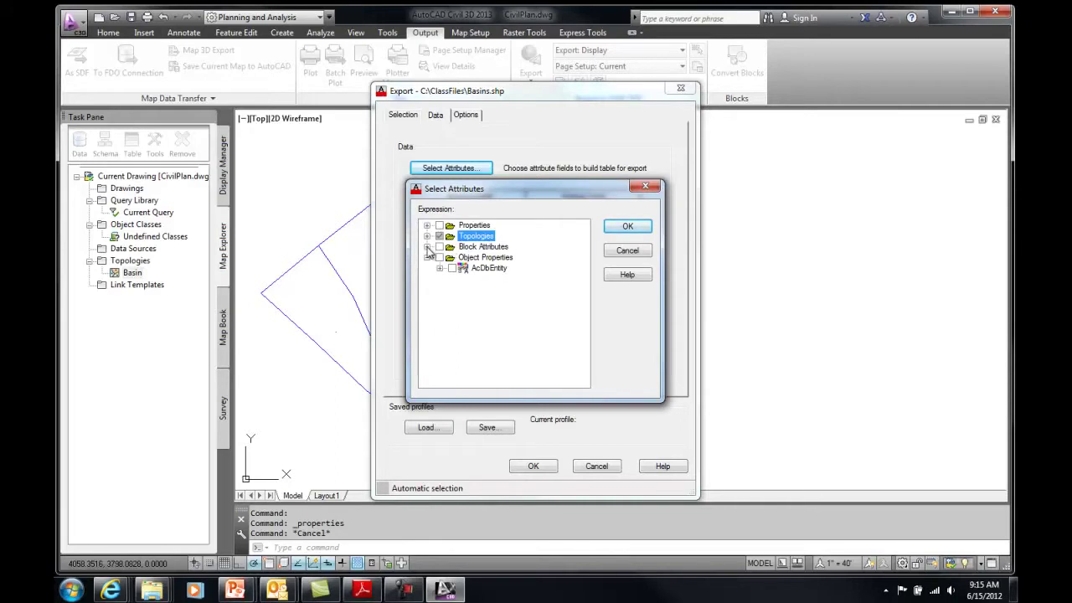
drag(500, 196, 637, 171)
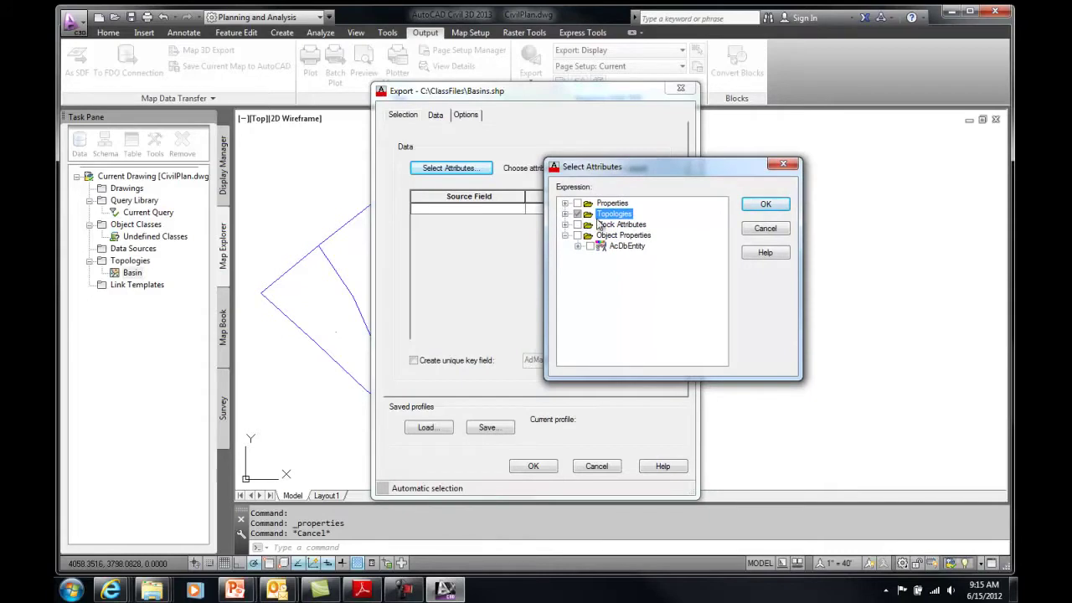
click(768, 205)
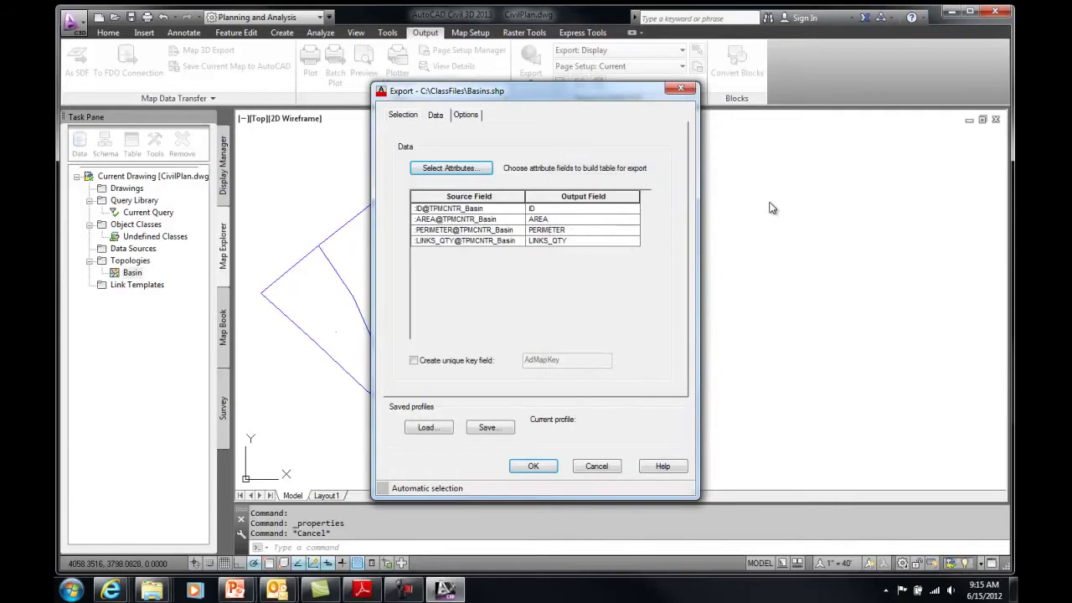
Review the output field names assigned to the ID, area, perimeter and link quantity attributes.
click(580, 209)
click(577, 231)
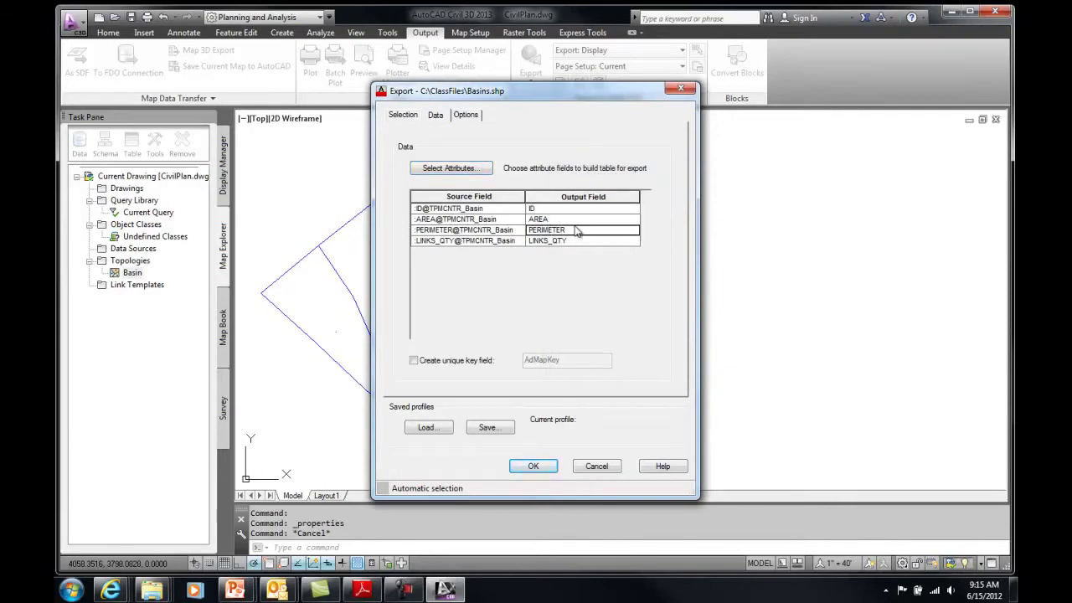
click(572, 210)
click(573, 220)
click(576, 232)
click(578, 241)
click(565, 211)
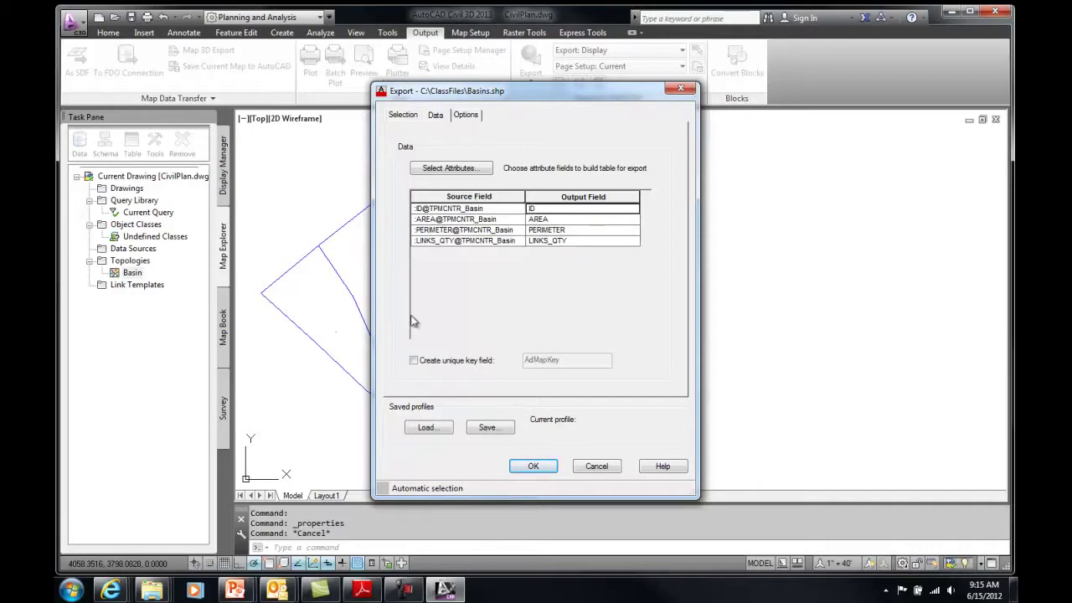
Check the coordinate conversion and closed-polyline options, and run the export to Basins.shp.
click(471, 117)
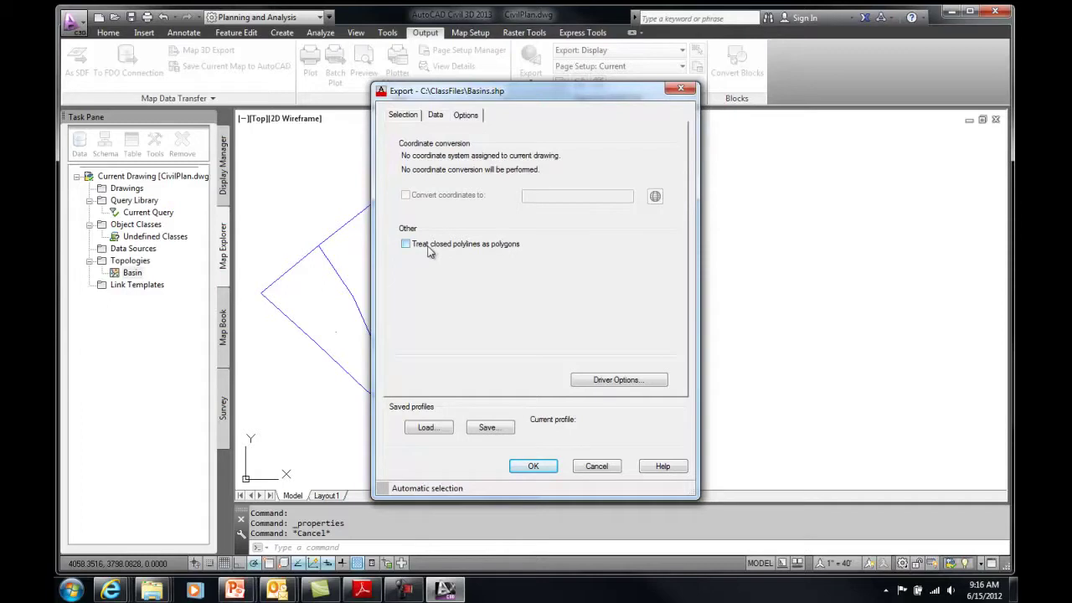
click(436, 115)
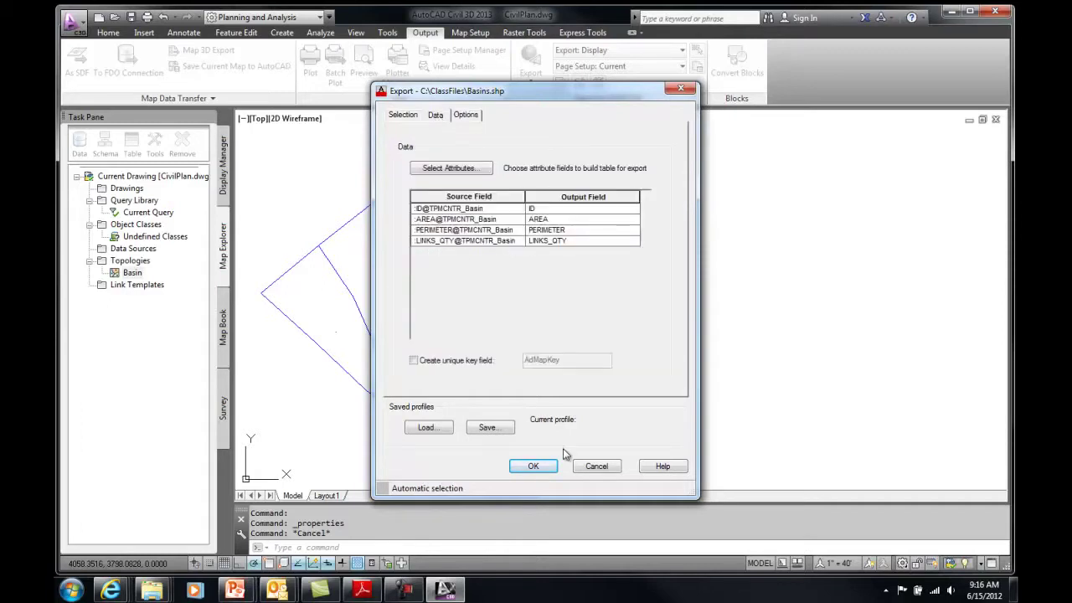
click(533, 466)
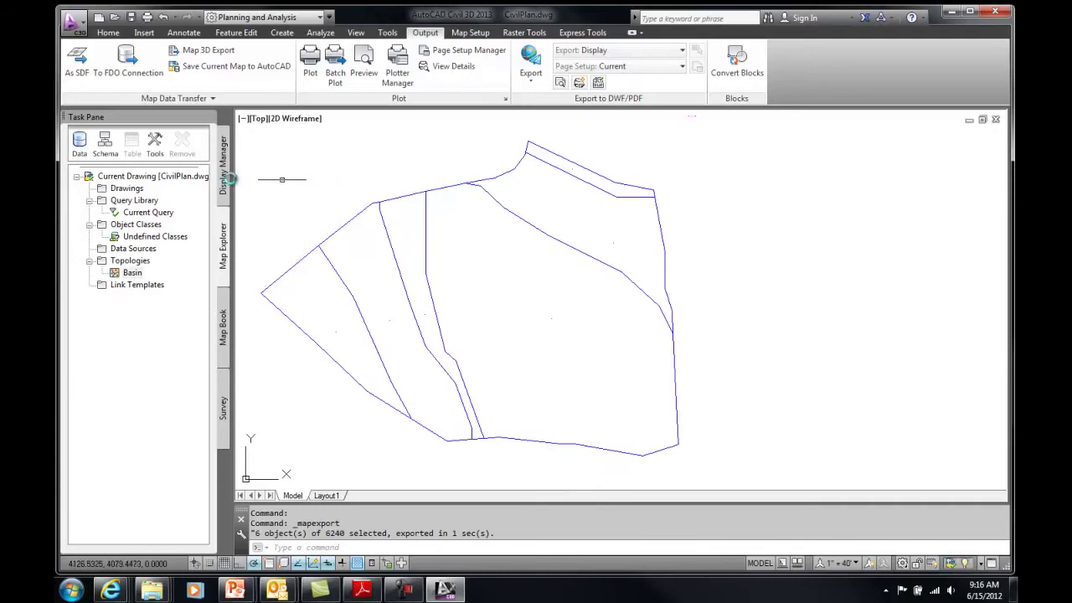
Set up a new SHP data connection with Basins.shp from the ClassFiles folder as its source.
click(224, 168)
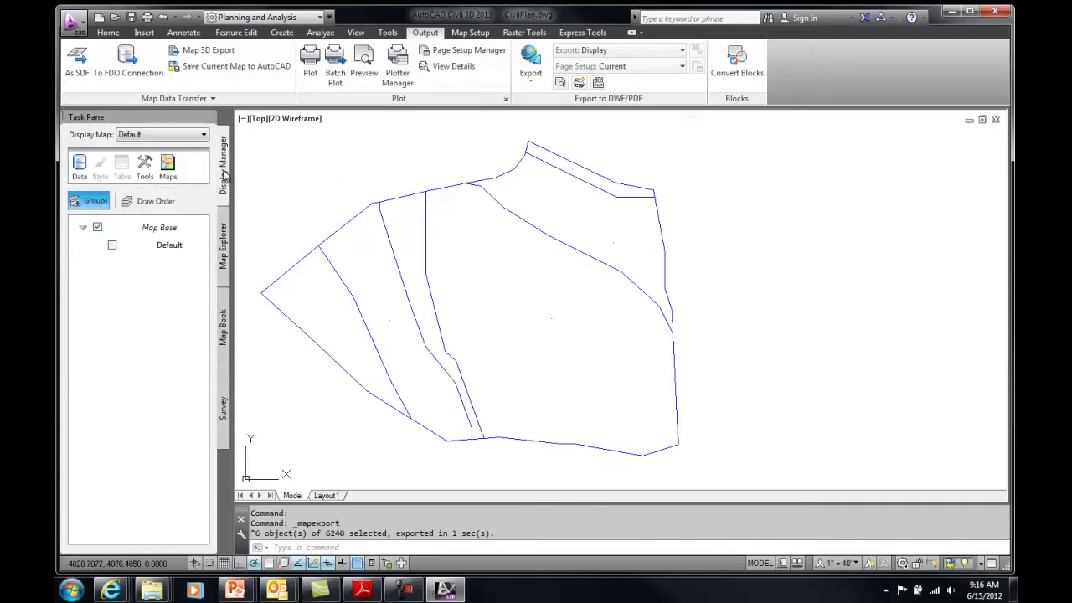
click(79, 170)
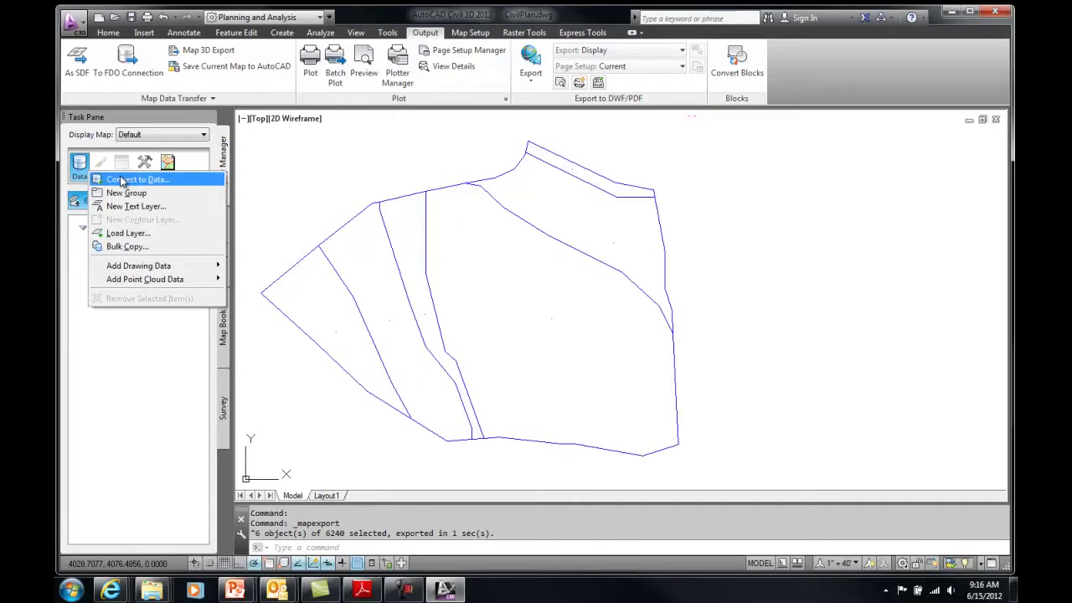
click(121, 181)
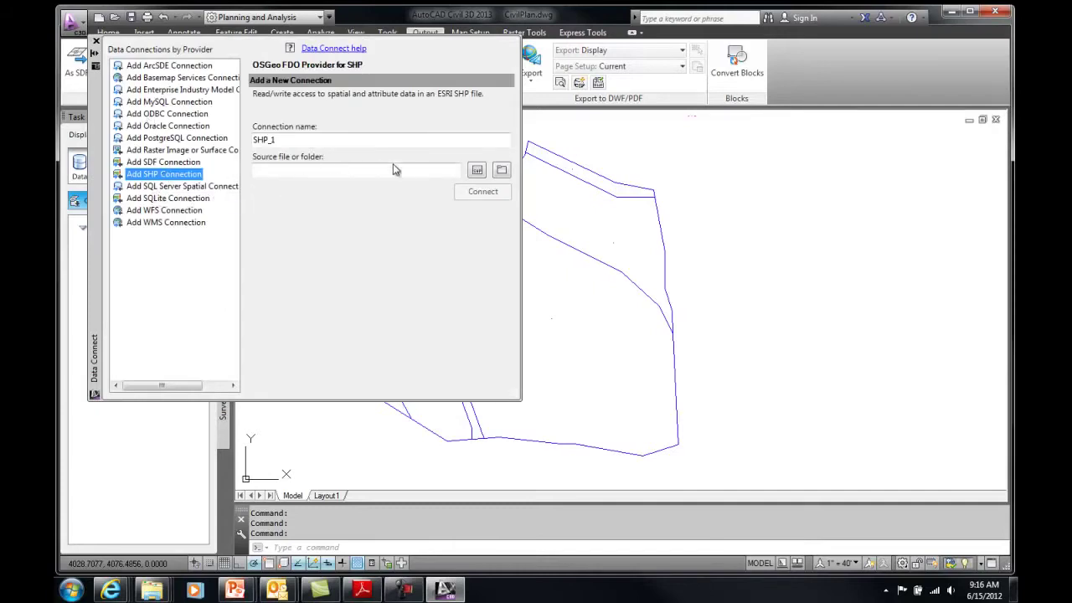
click(475, 171)
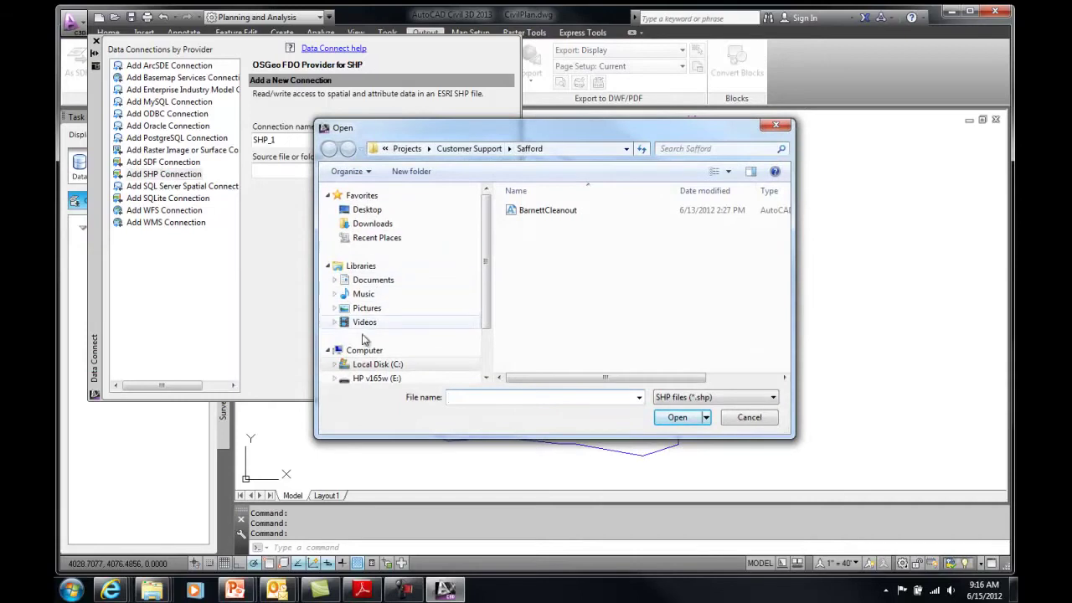
click(369, 365)
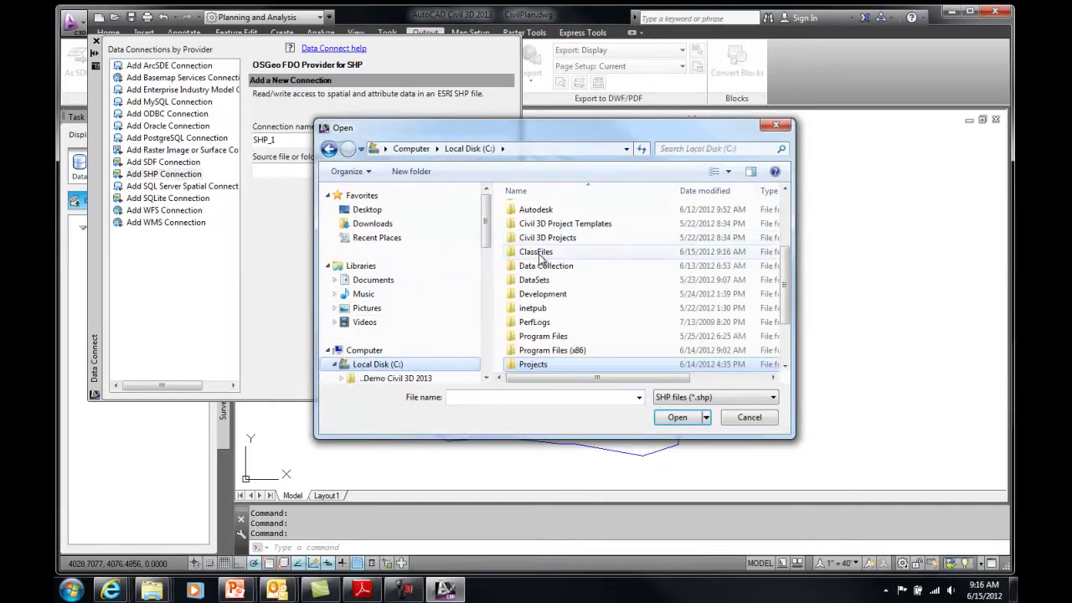
double_click(536, 251)
double_click(529, 213)
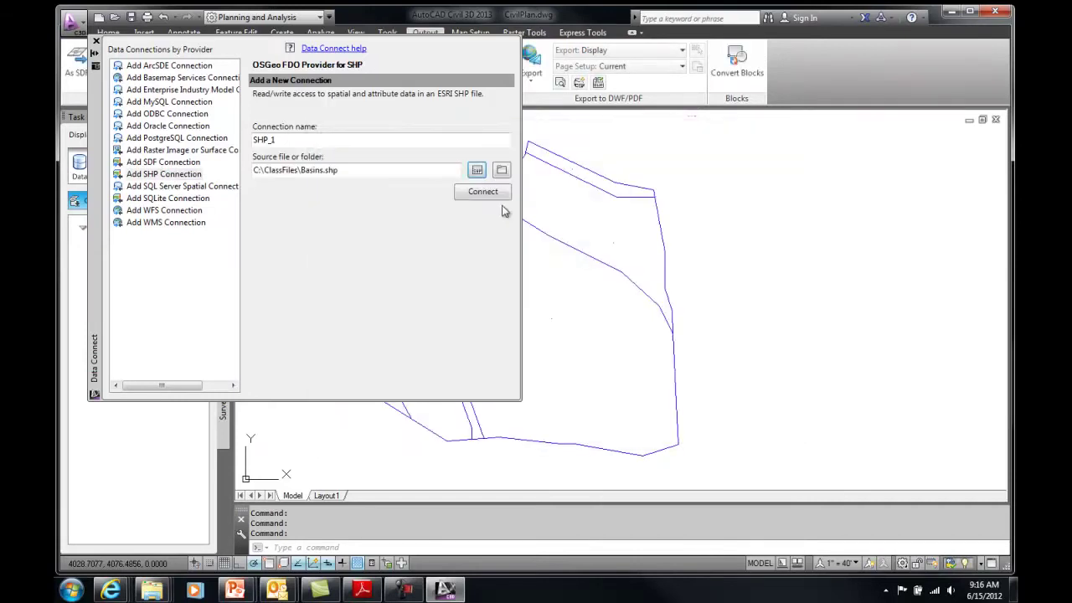
Connect to the shapefile and add its Basins feature class to the map, closing the data connection window.
click(479, 193)
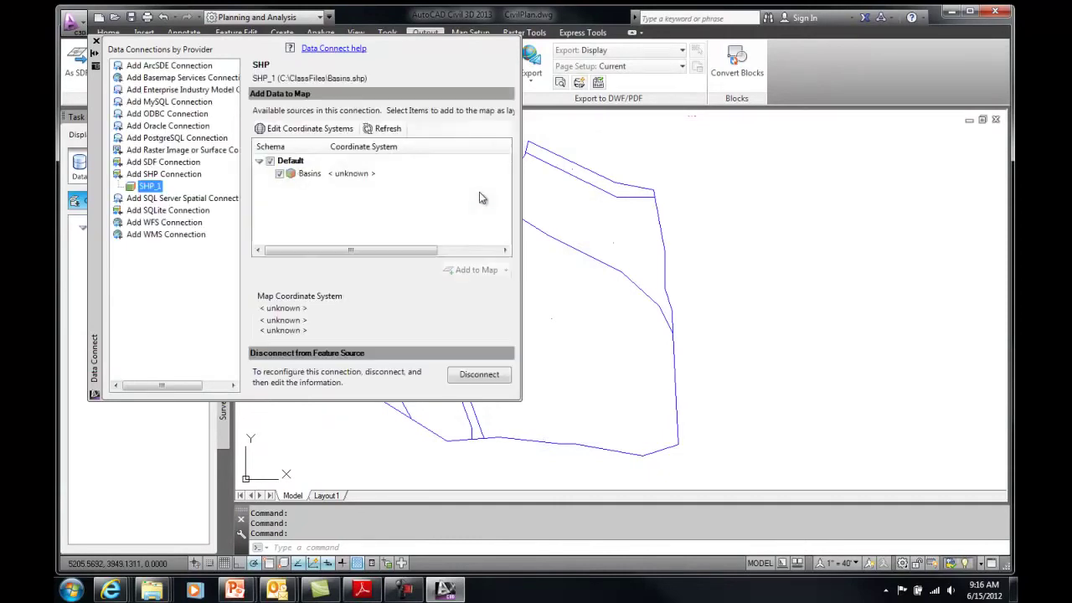
click(478, 270)
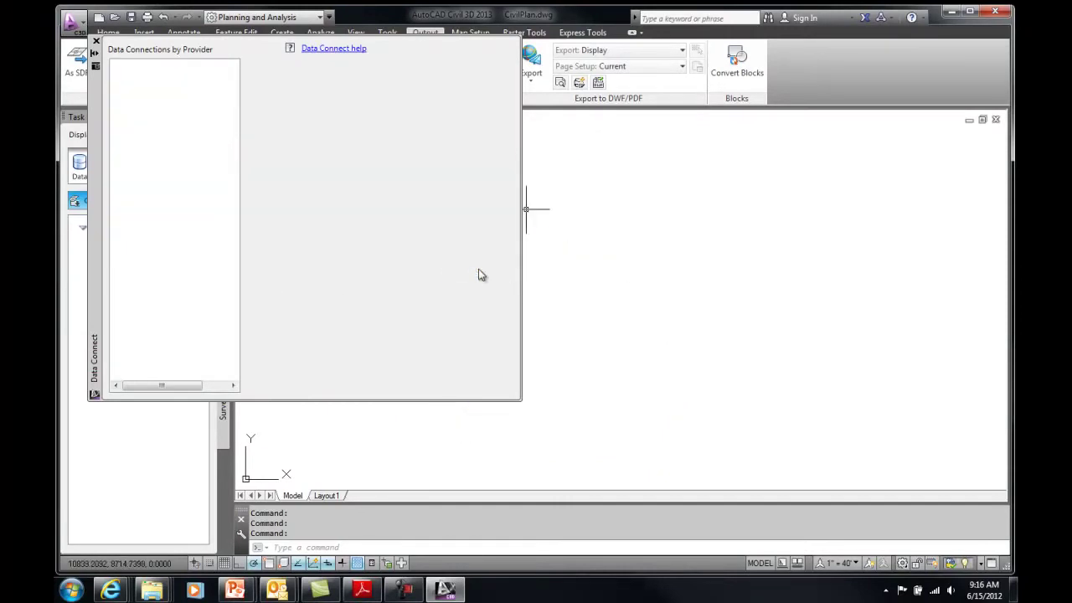
click(96, 42)
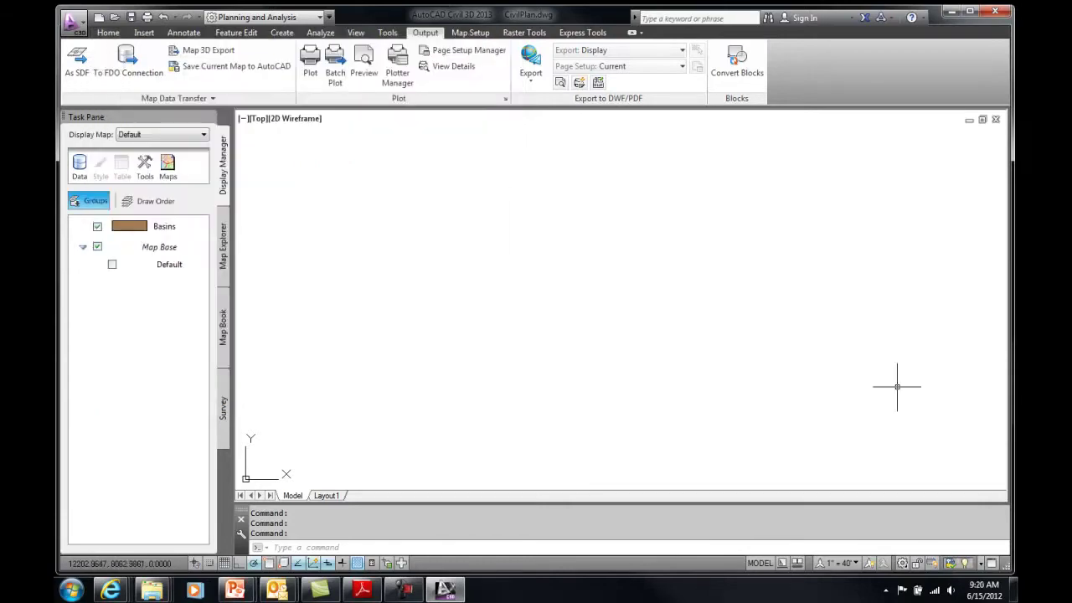
text(z)
key(Return)
text(e)
key(Return)
text(u)
key(Return)
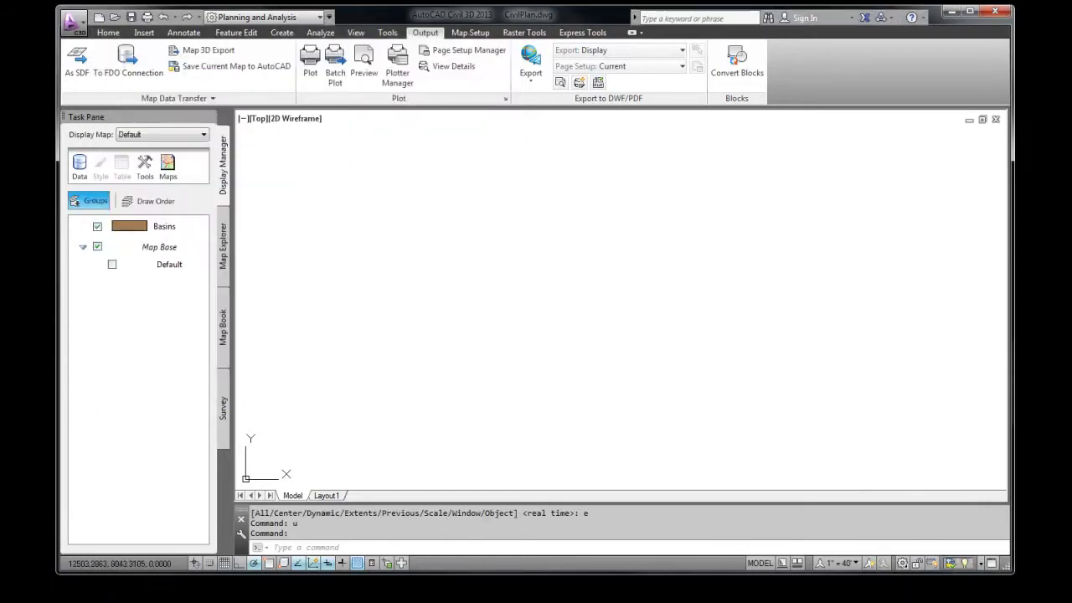
Examine the feature properties of the second sub-basin polygon from the west in the Basins layer.
click(282, 548)
text(z)
key(Return)
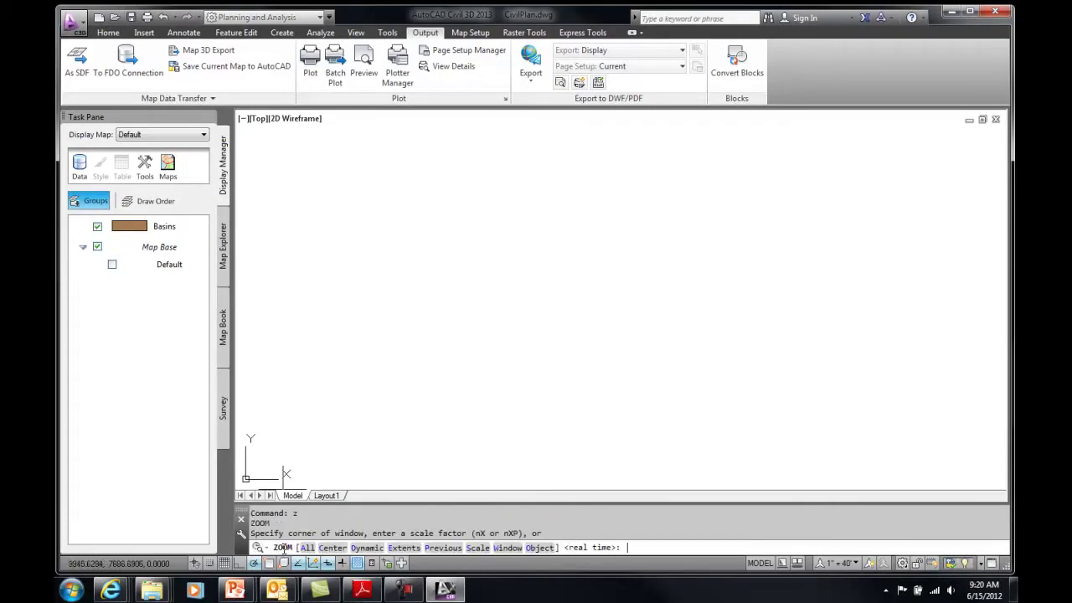
text(e)
key(Return)
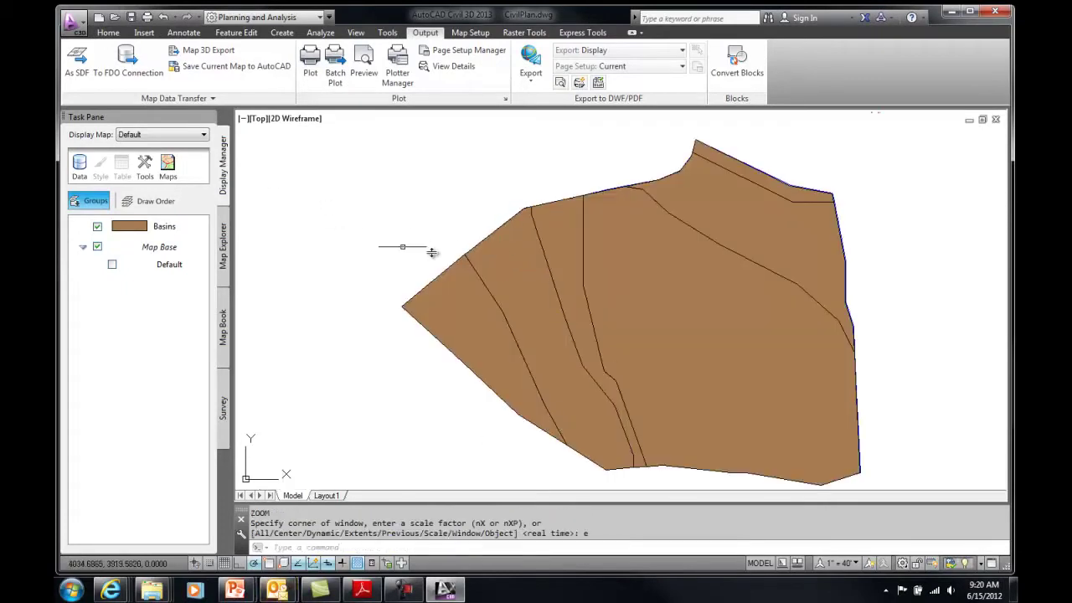
click(507, 256)
right_click(507, 256)
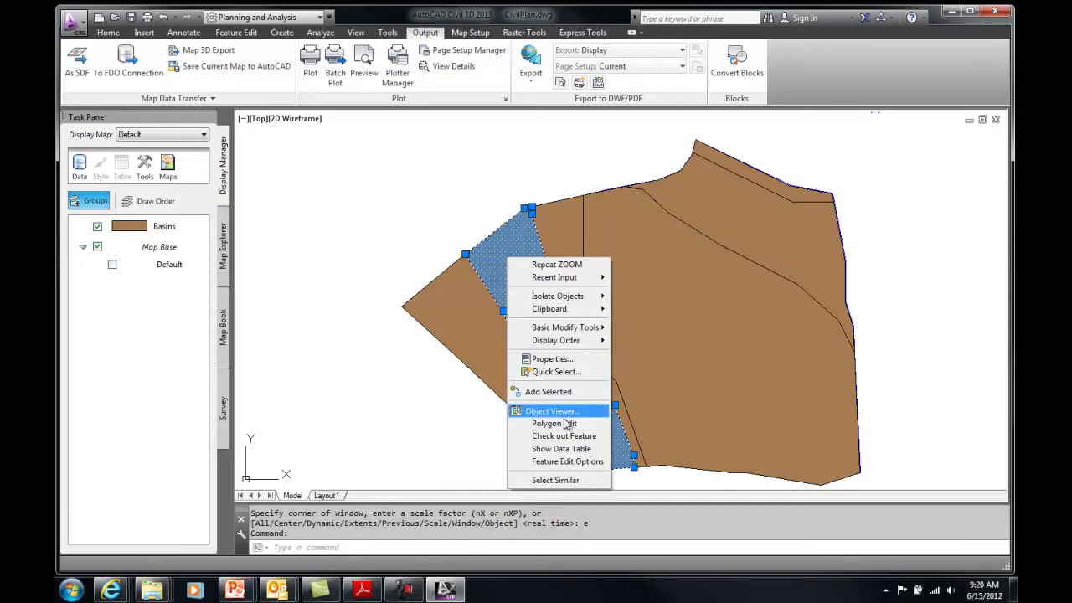
click(555, 360)
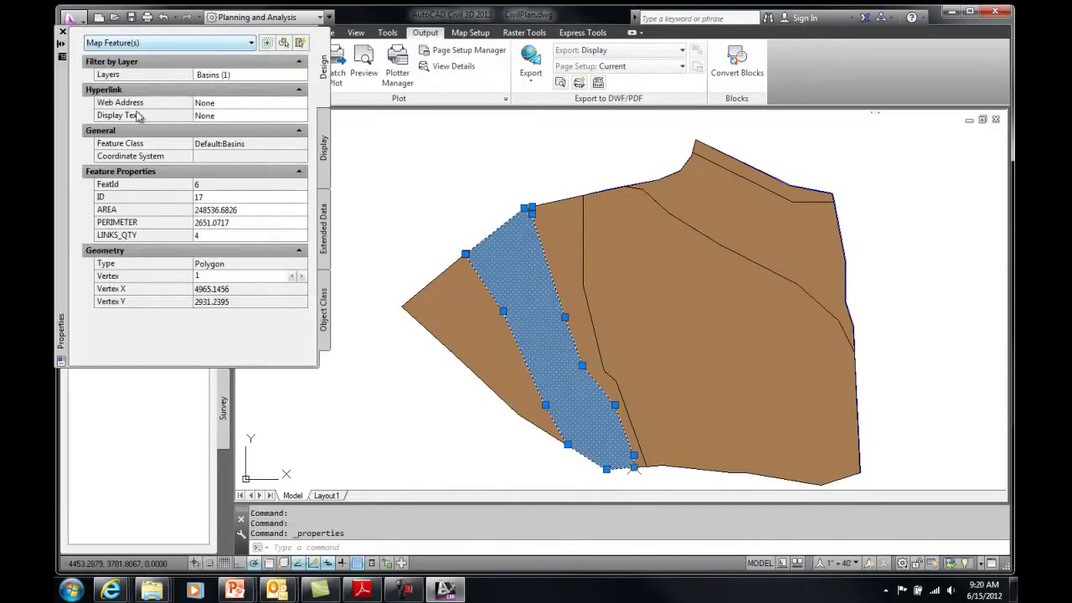
click(62, 33)
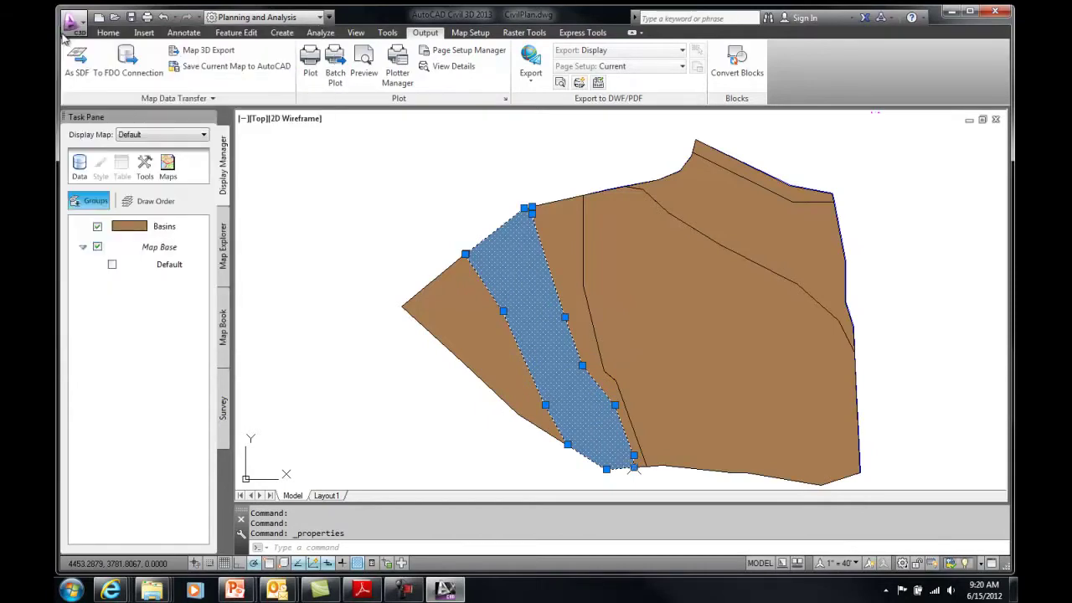
Hide the Basins layer and show it again to compare its polygons with the drawing linework.
click(134, 228)
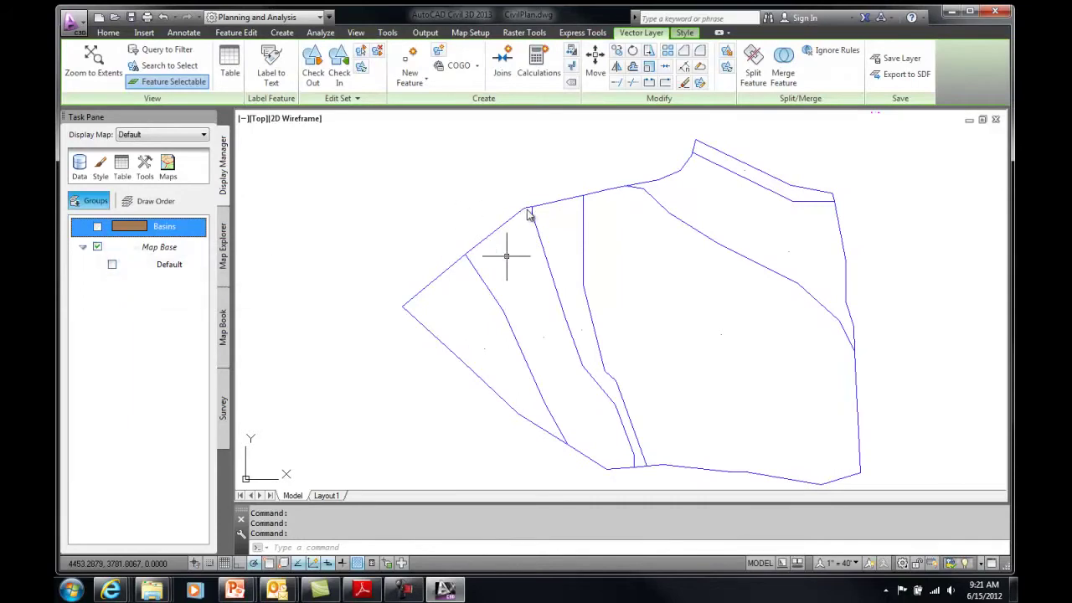
click(98, 227)
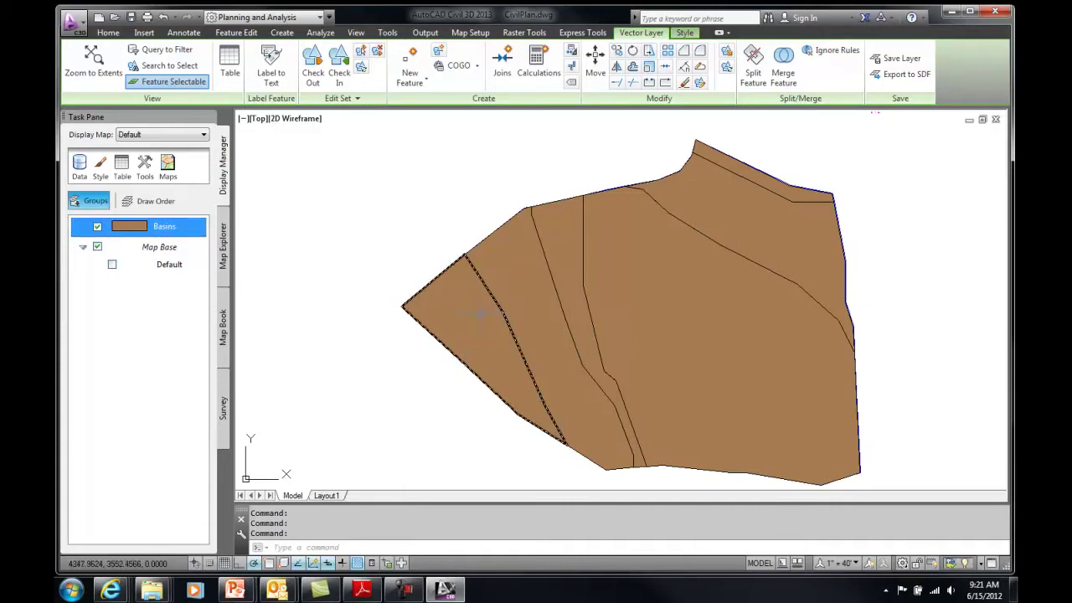
mouse_move(479, 313)
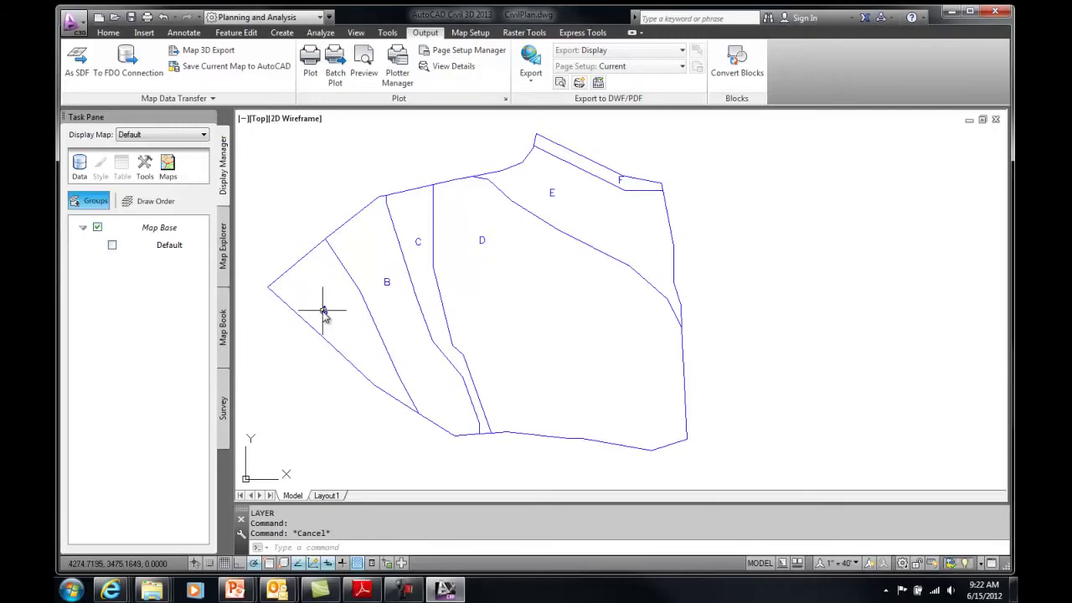
Examine the properties of the sub-basin label A text, then close the properties and clear the selection.
click(324, 313)
right_click(324, 314)
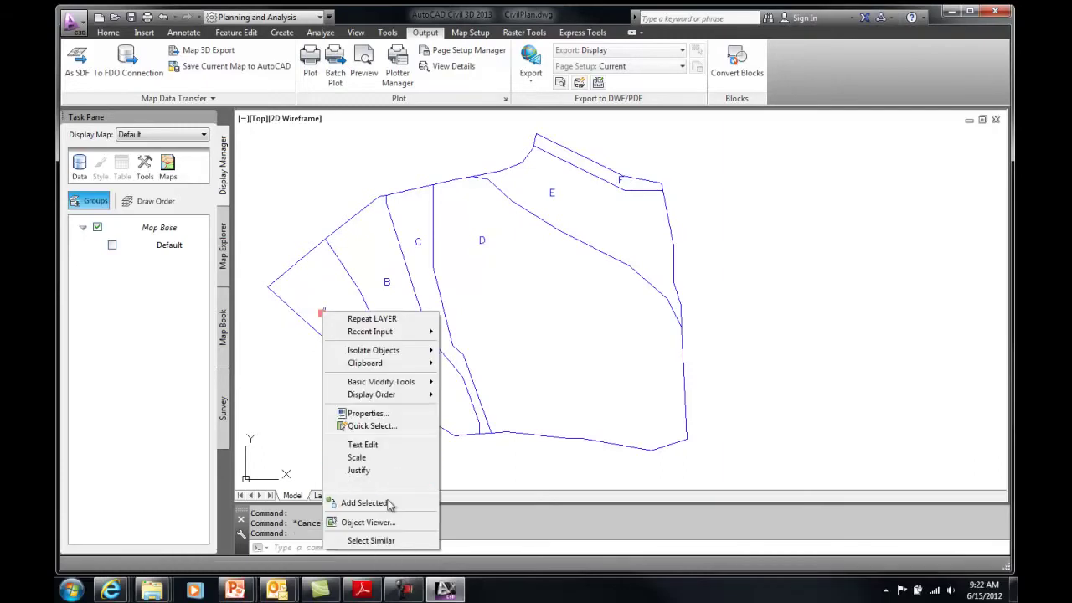
click(367, 413)
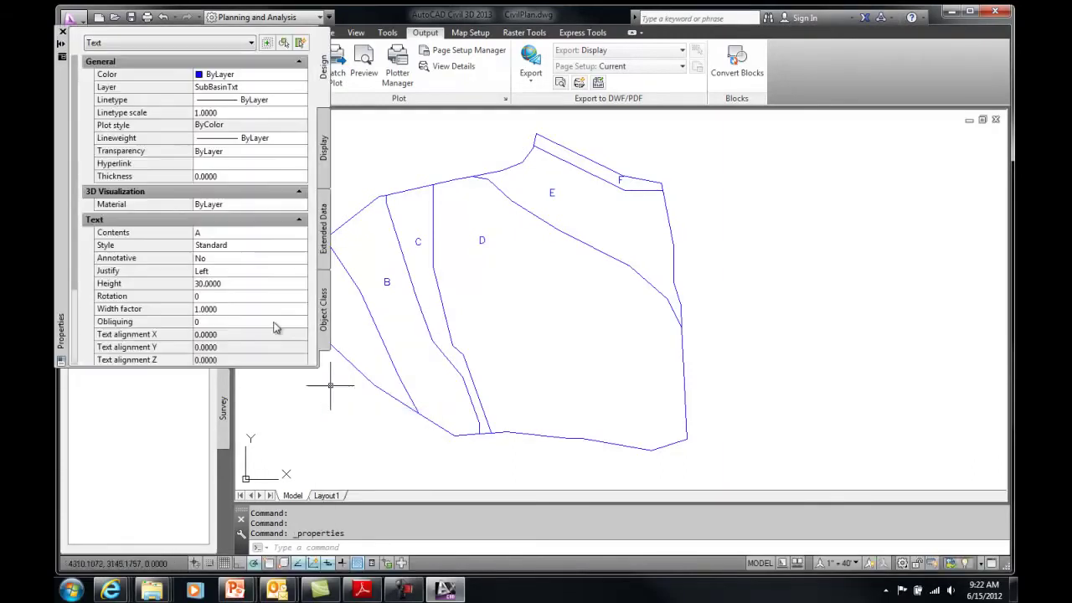
click(63, 33)
key(Escape)
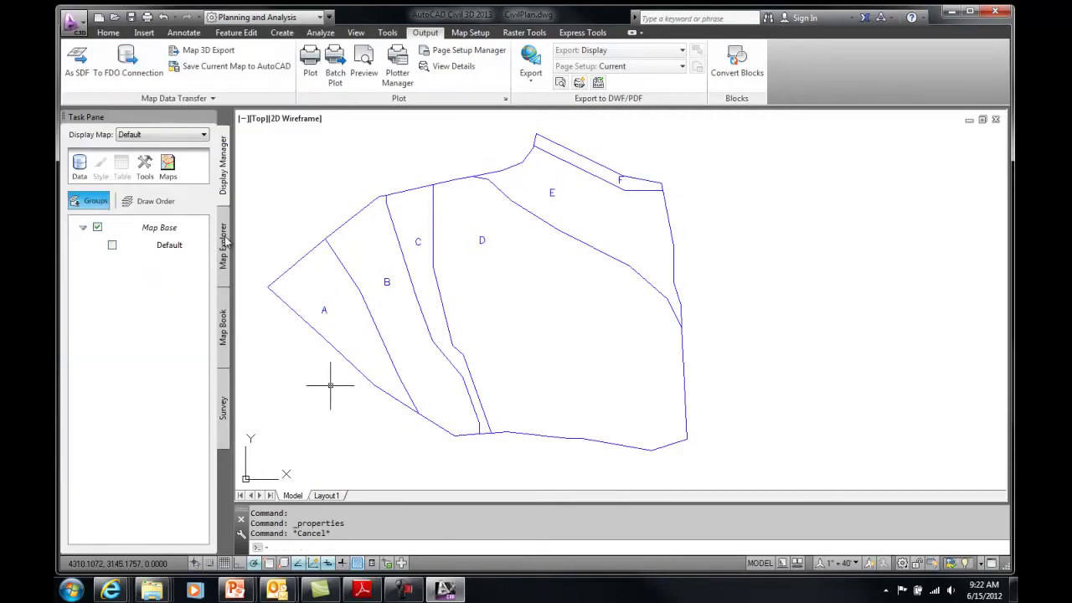
Start a new polygon topology in the current drawing and name it Basins_wTXT.
click(225, 241)
click(121, 262)
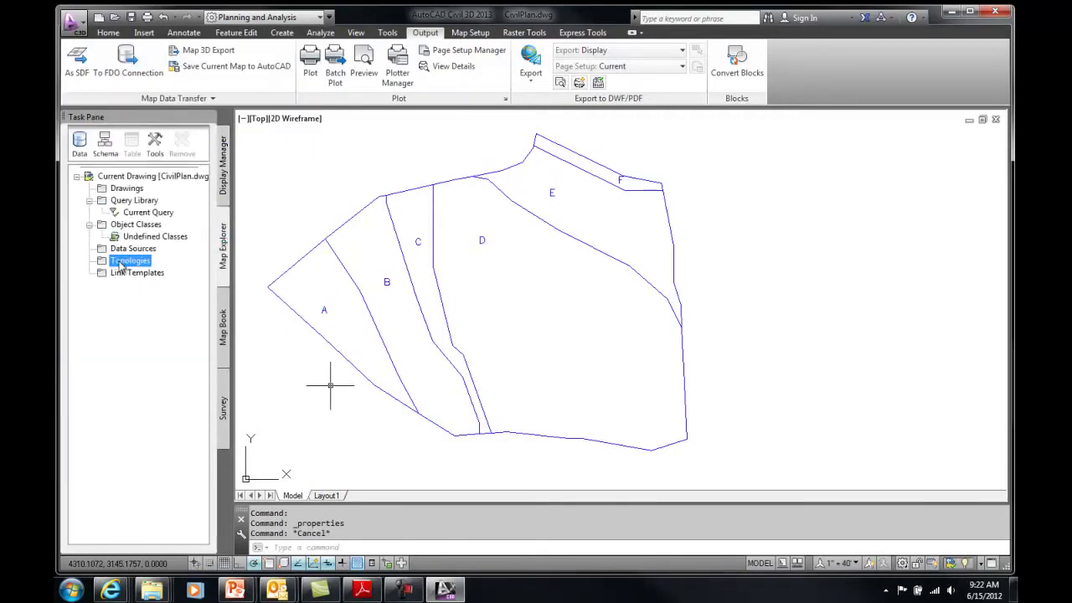
right_click(121, 263)
click(146, 269)
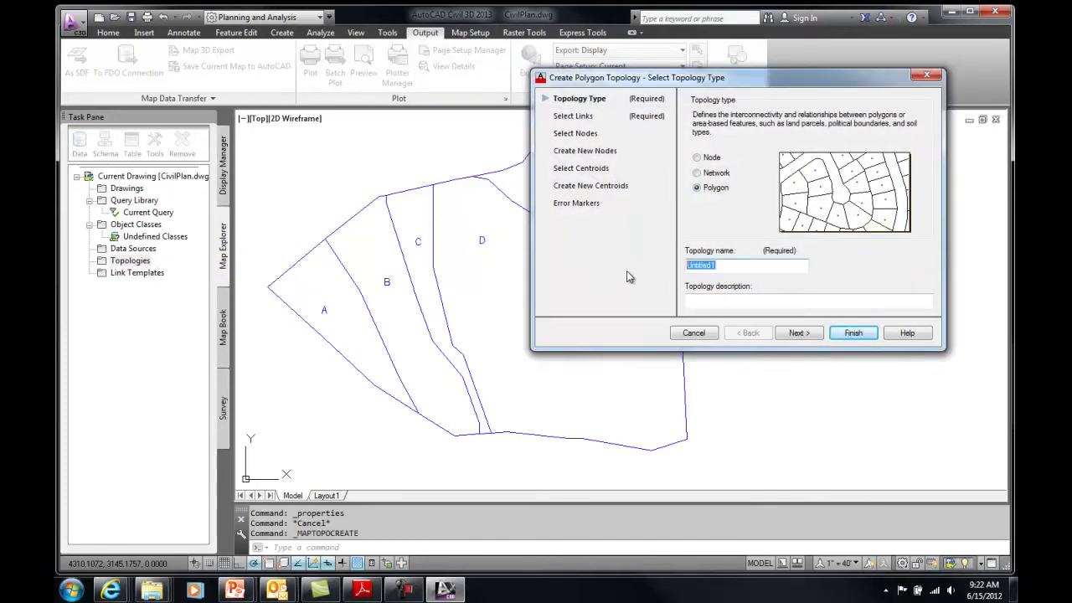
text(Bas)
key(Return)
text(TXT)
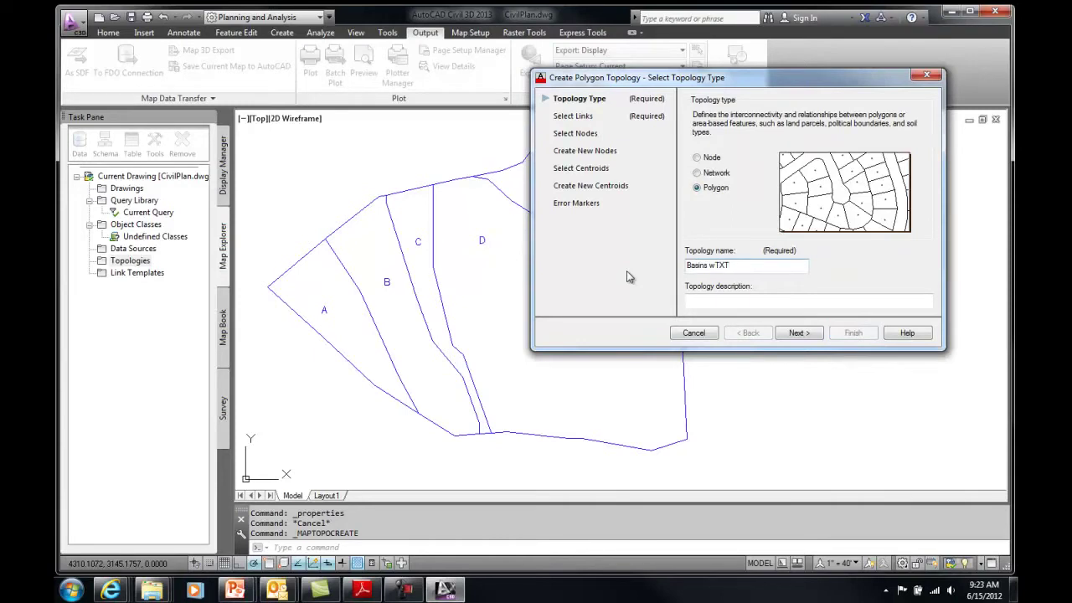
key(Left)
key(Left)
text(_)
click(801, 335)
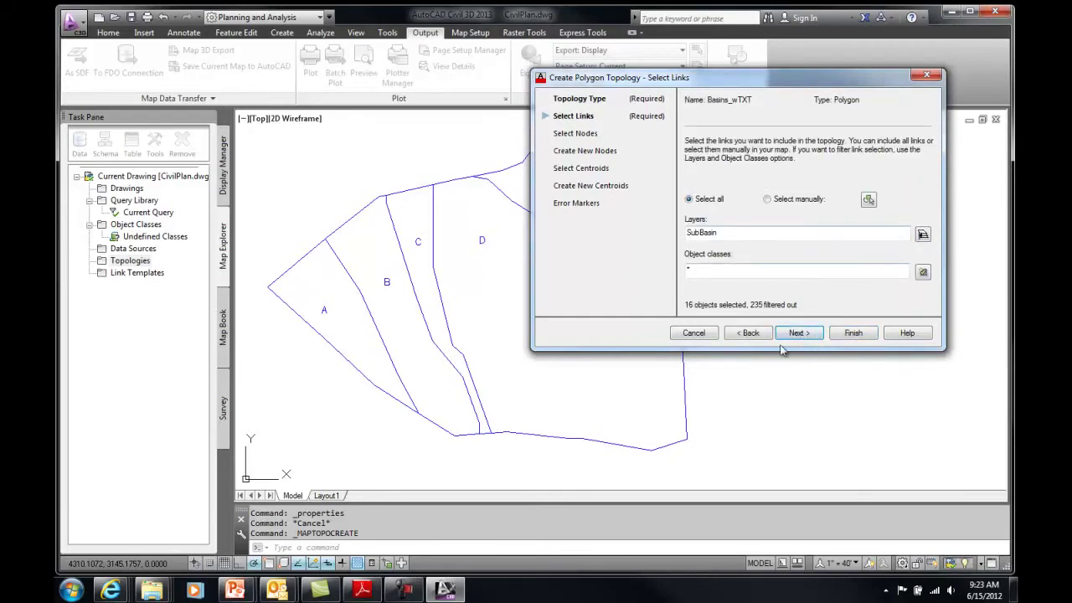
Accept the SubBasin links and default node settings, and manually select the sub-basin text labels A to F as the topology's centroids.
click(796, 335)
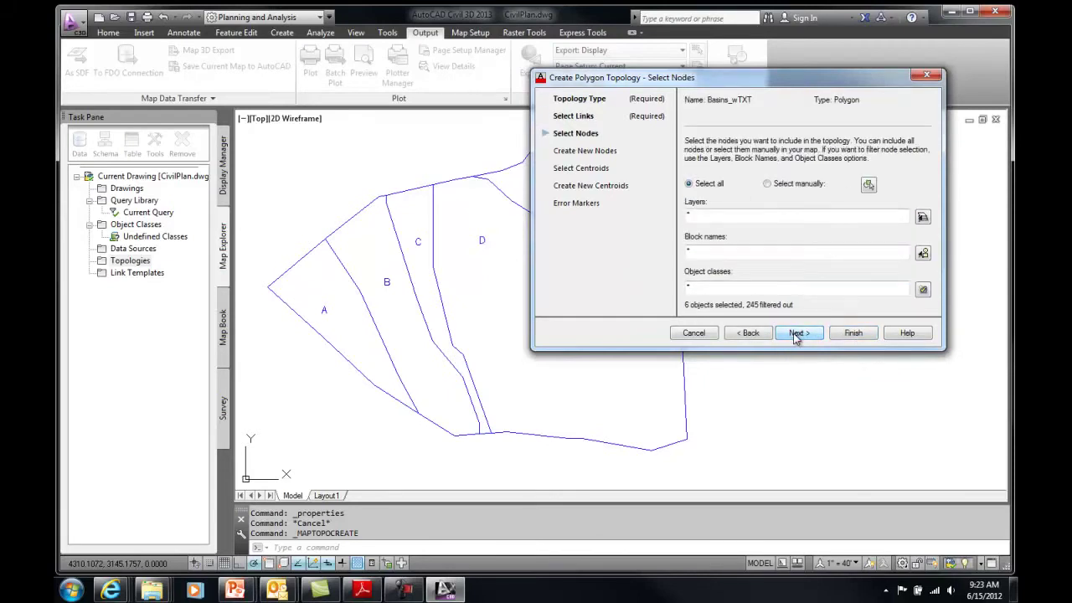
click(796, 335)
click(796, 335)
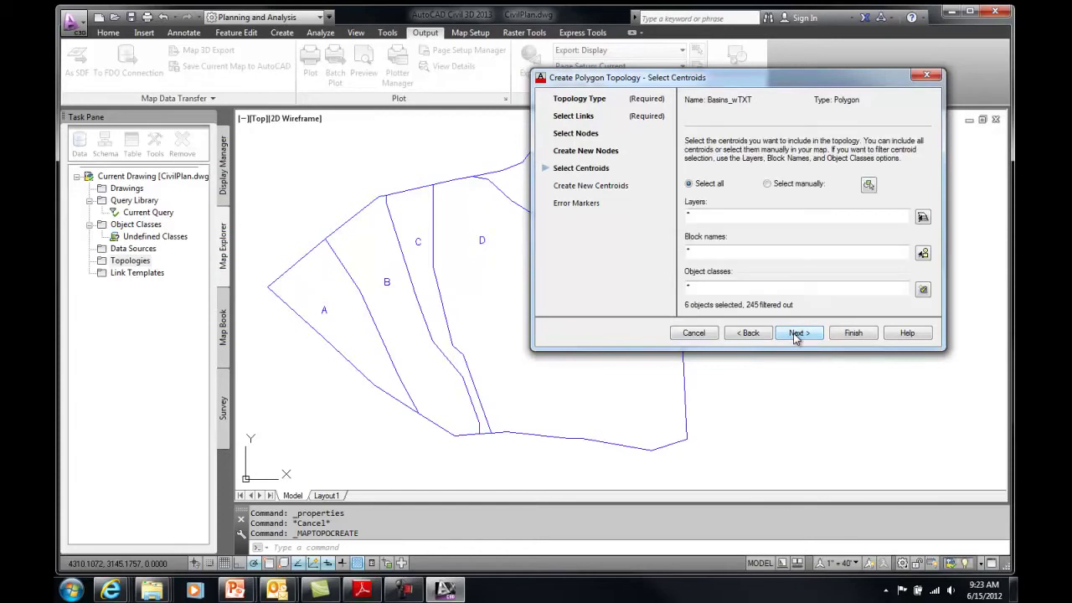
click(776, 185)
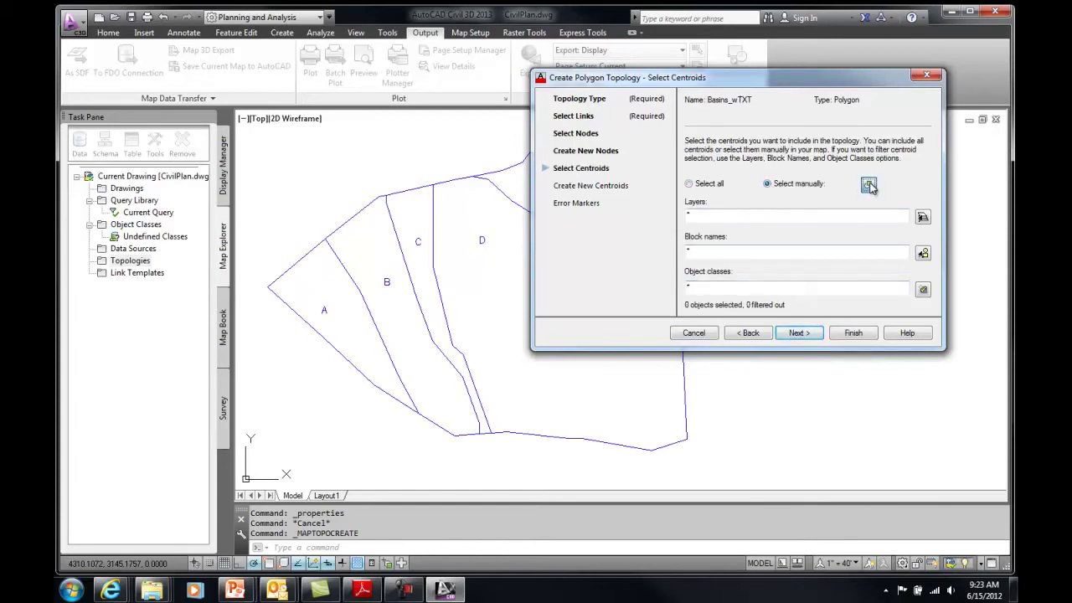
click(869, 185)
click(270, 358)
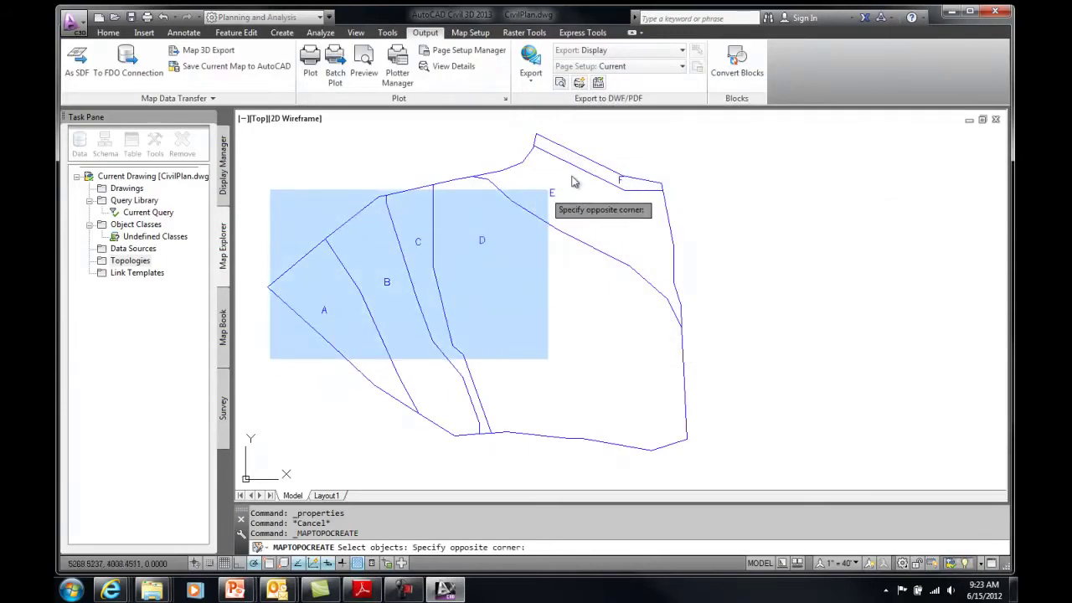
click(647, 157)
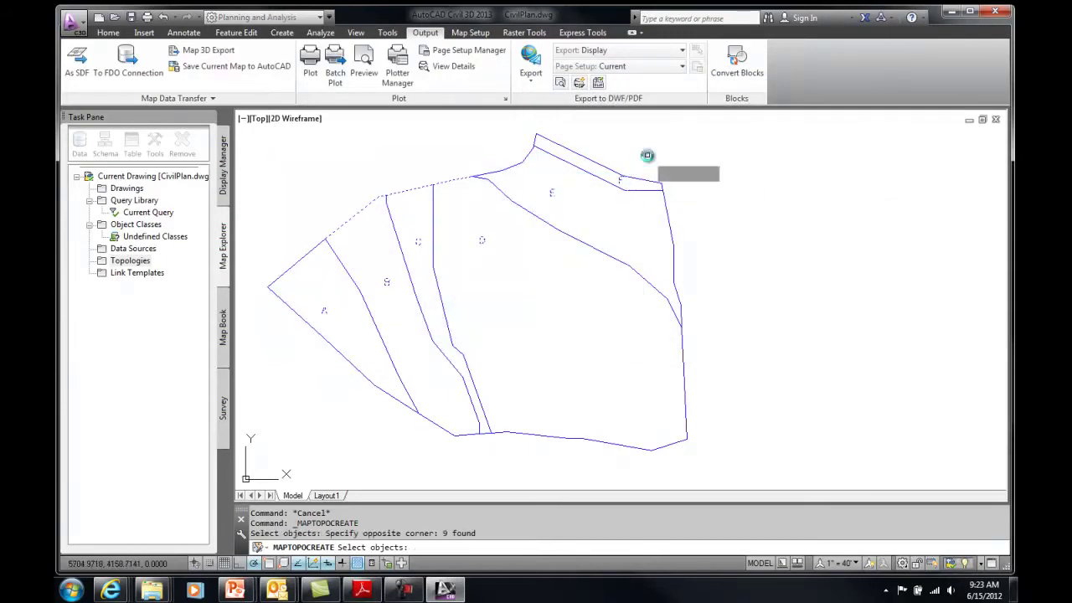
key(Return)
Keep the missing-centroid creation and error marker settings, and create the Basins_wTXT topology.
click(796, 334)
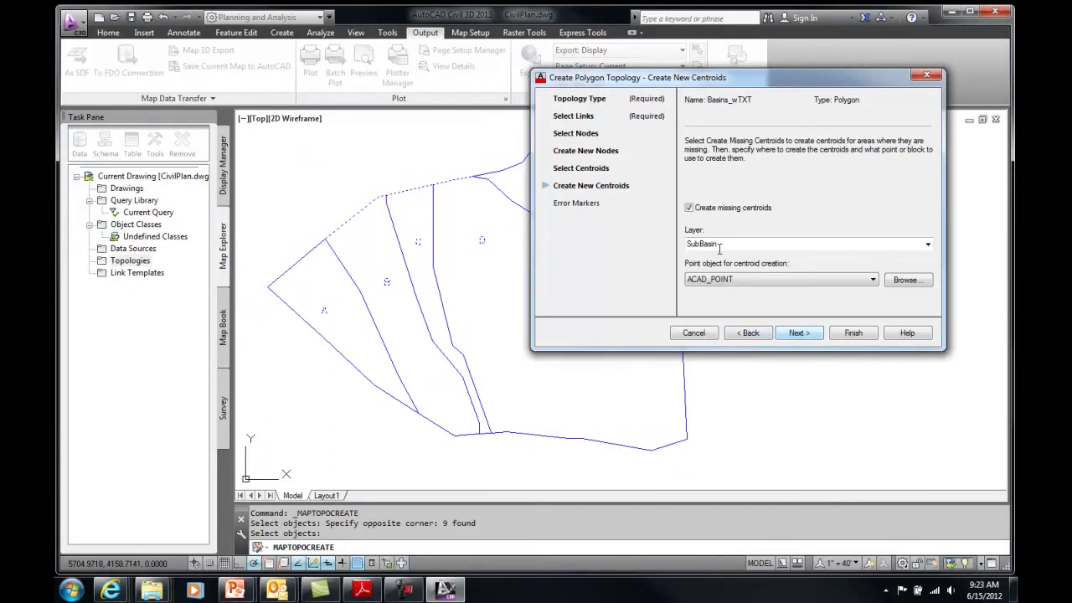
click(809, 333)
click(853, 332)
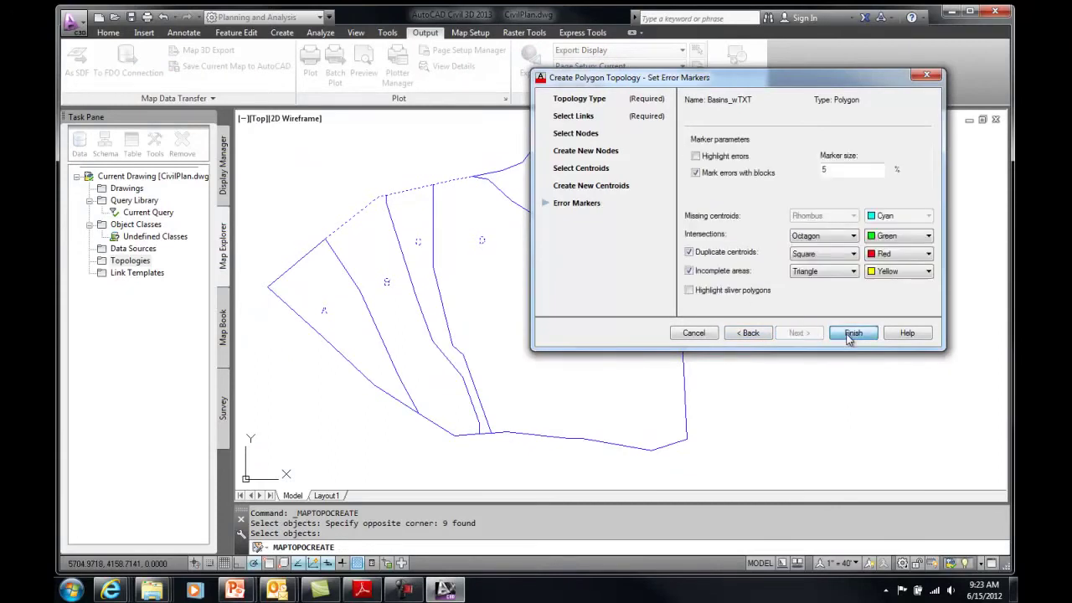
Examine the Basins_wTXT topology data in the properties of text label D, then close the properties and deselect it.
click(480, 242)
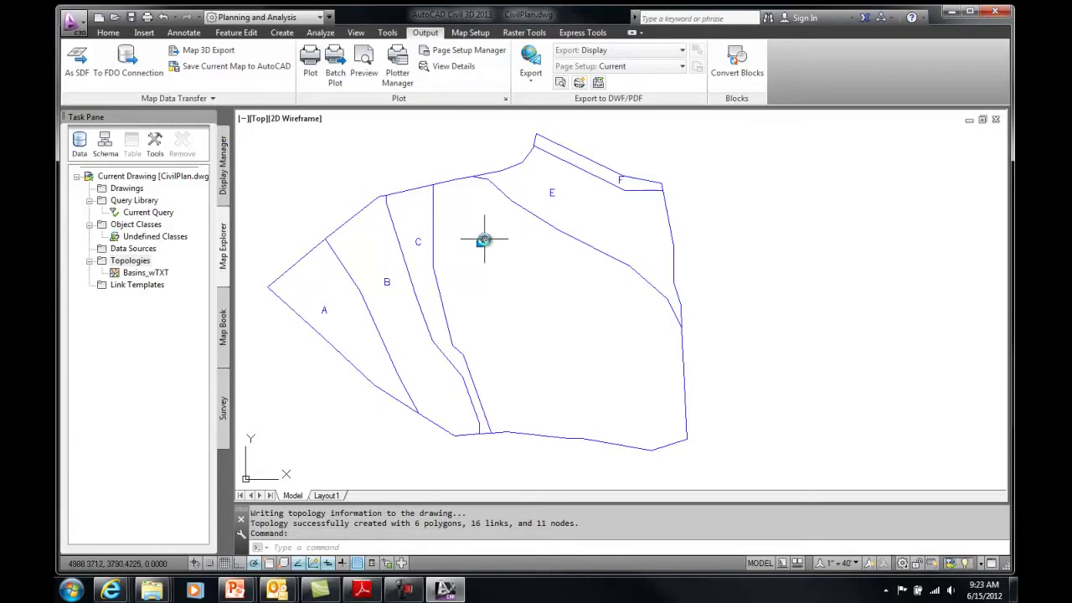
right_click(484, 242)
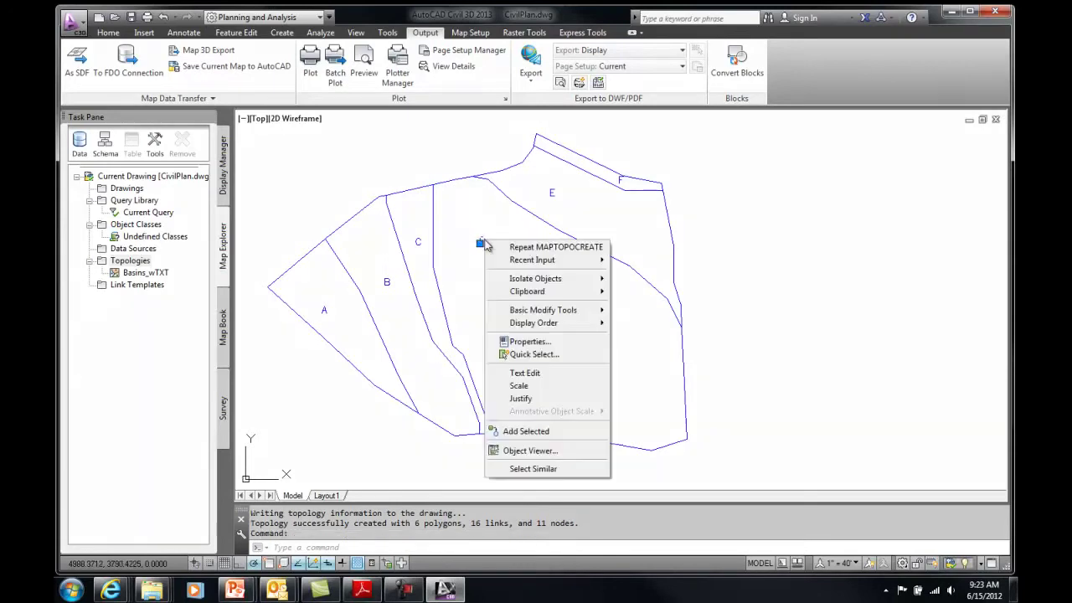
click(540, 342)
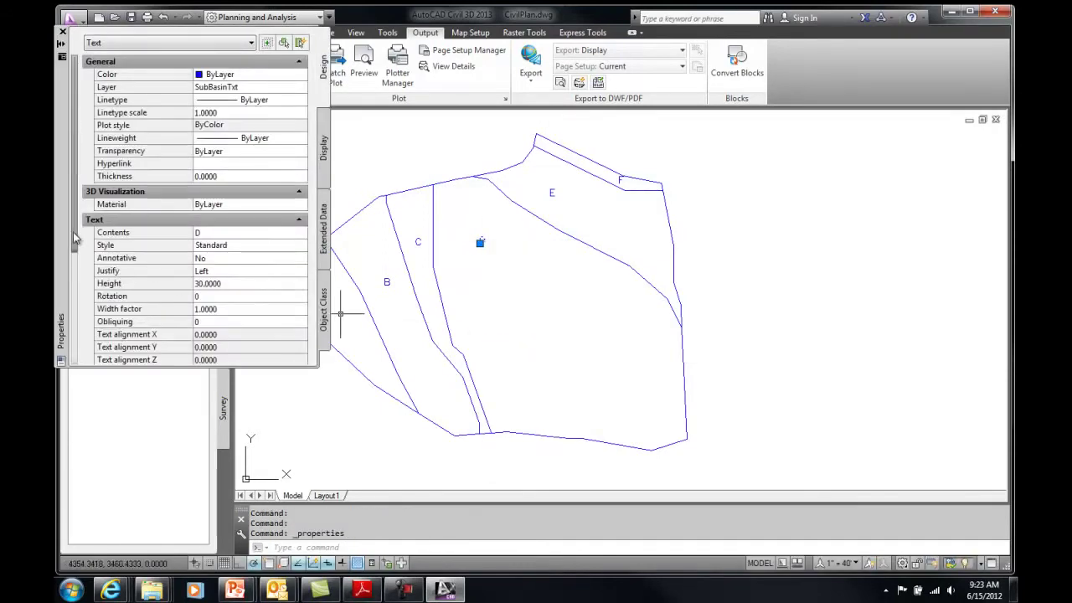
scroll(73, 347, down, 5)
scroll(73, 348, down, 2)
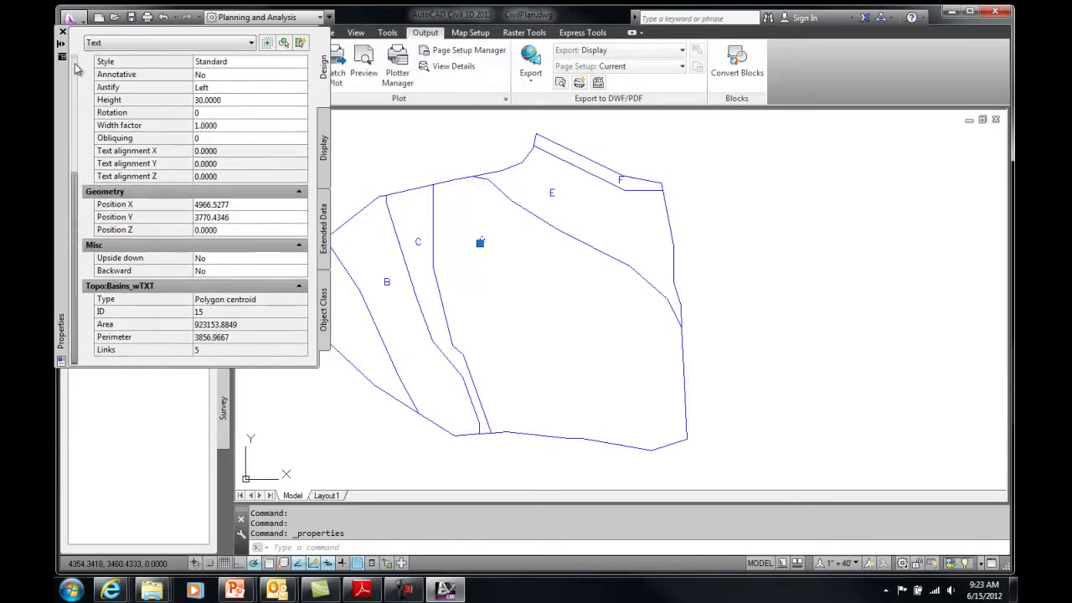
click(62, 32)
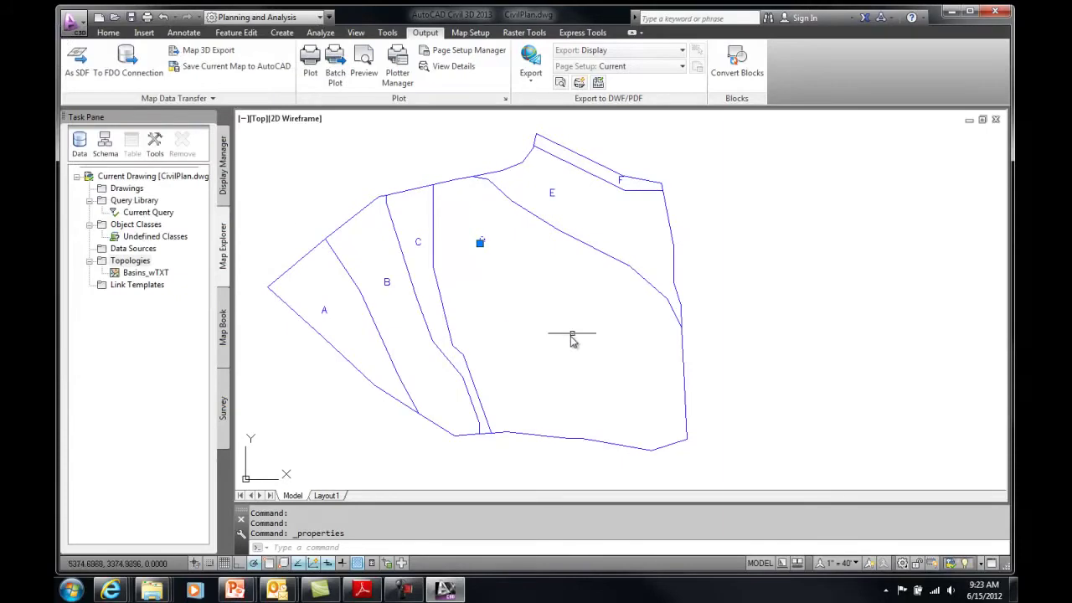
key(Escape)
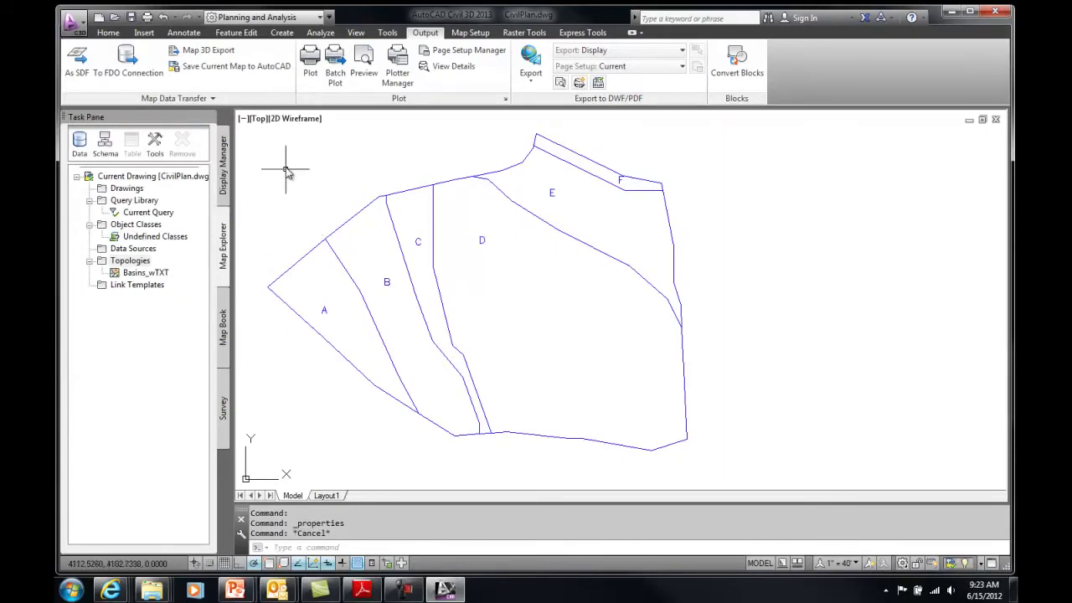
Start a Map 3D export to an ESRI Shapefile named BasinswTXT in the ClassFiles folder.
click(219, 50)
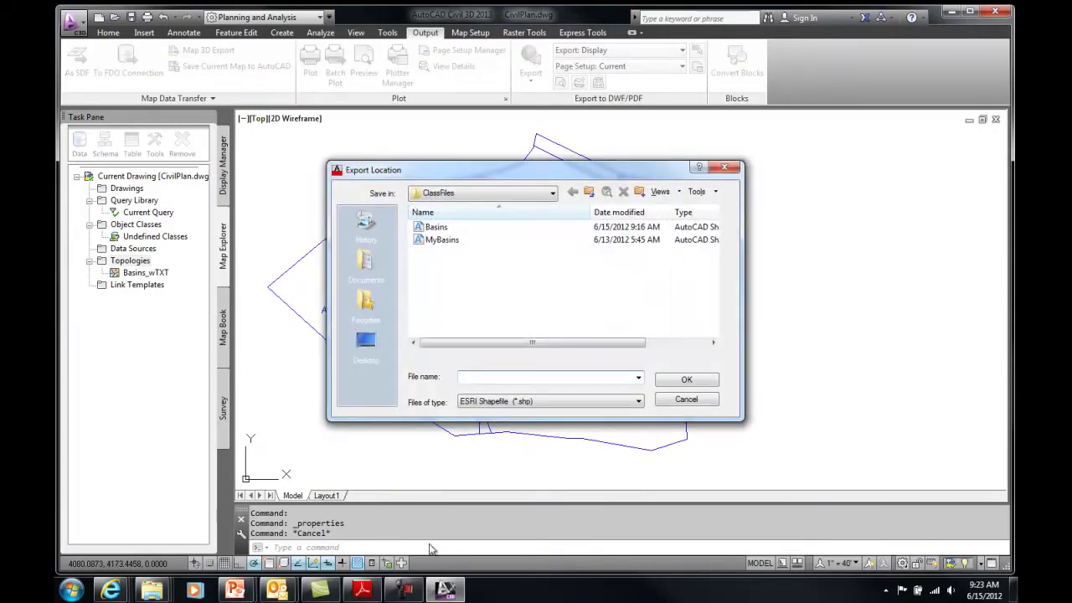
text(Basins)
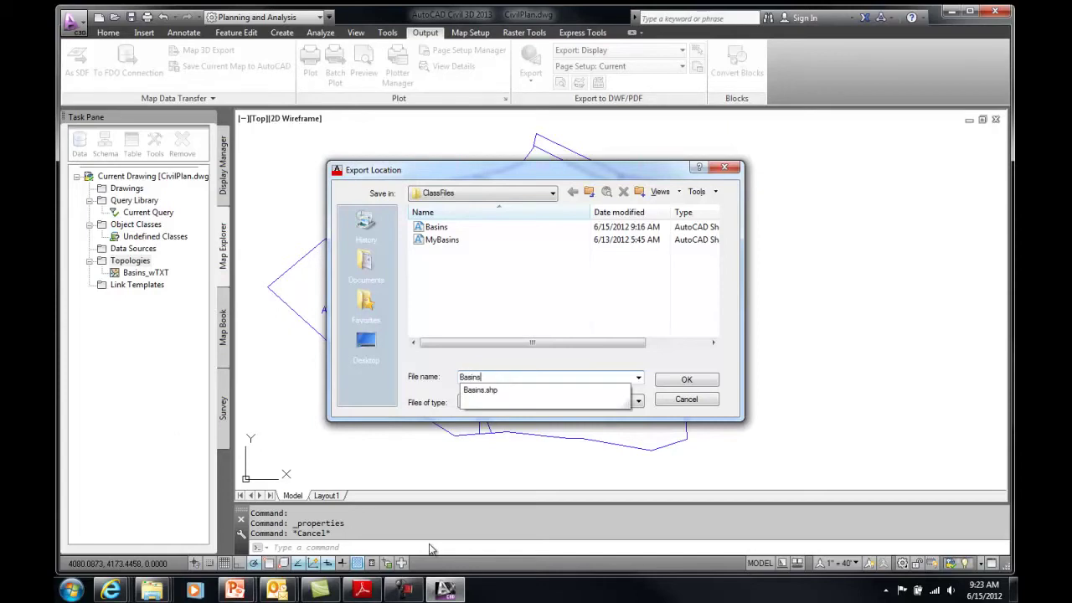
text(wTXT)
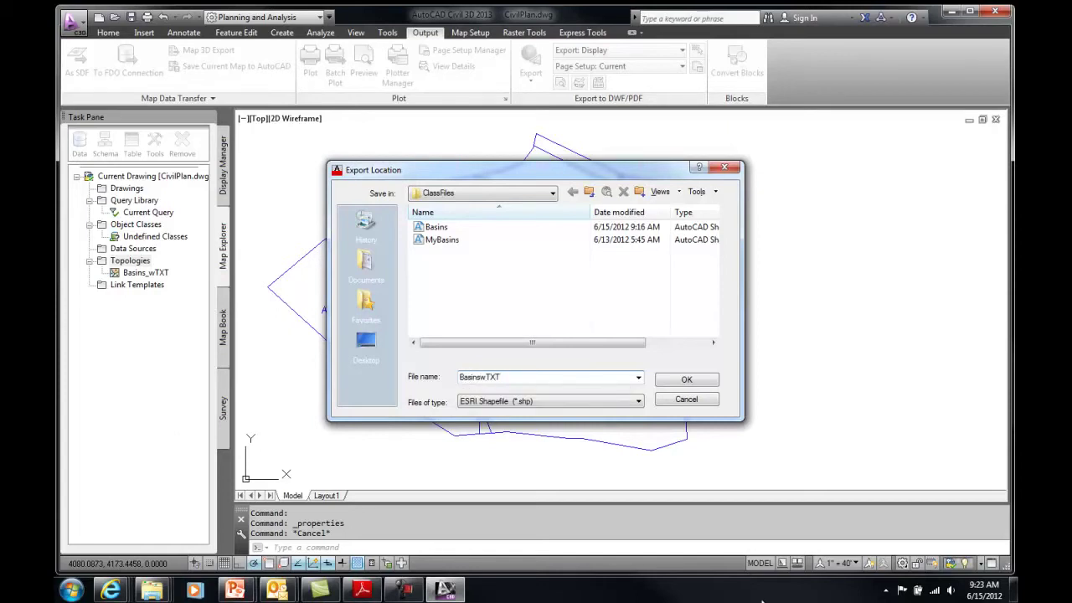
click(685, 382)
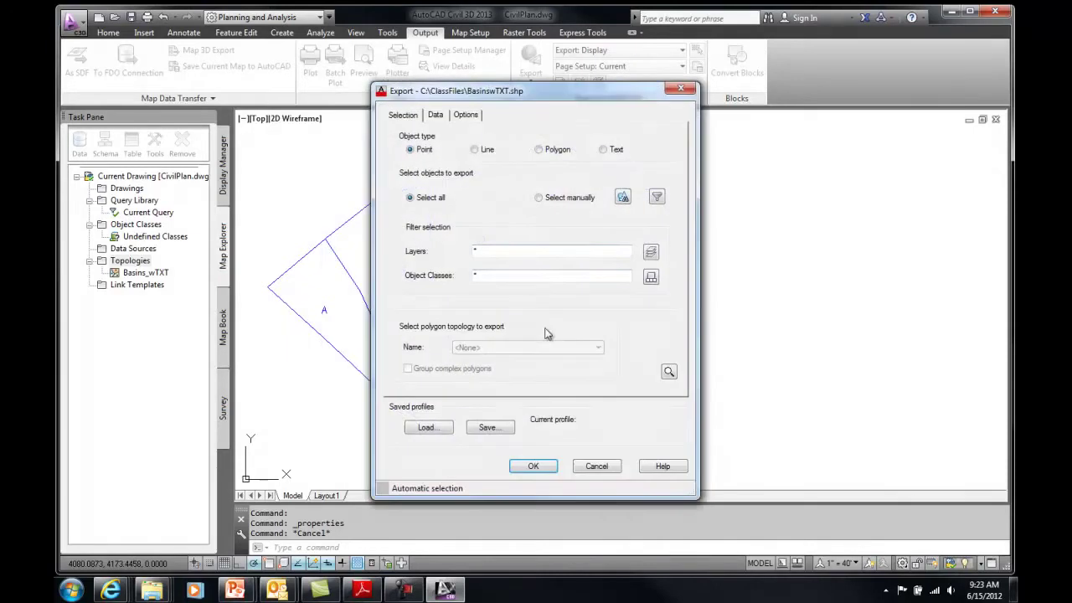
Set the export object type to Polygon and choose the Basins_wTXT topology as its source.
click(538, 150)
click(479, 348)
click(483, 366)
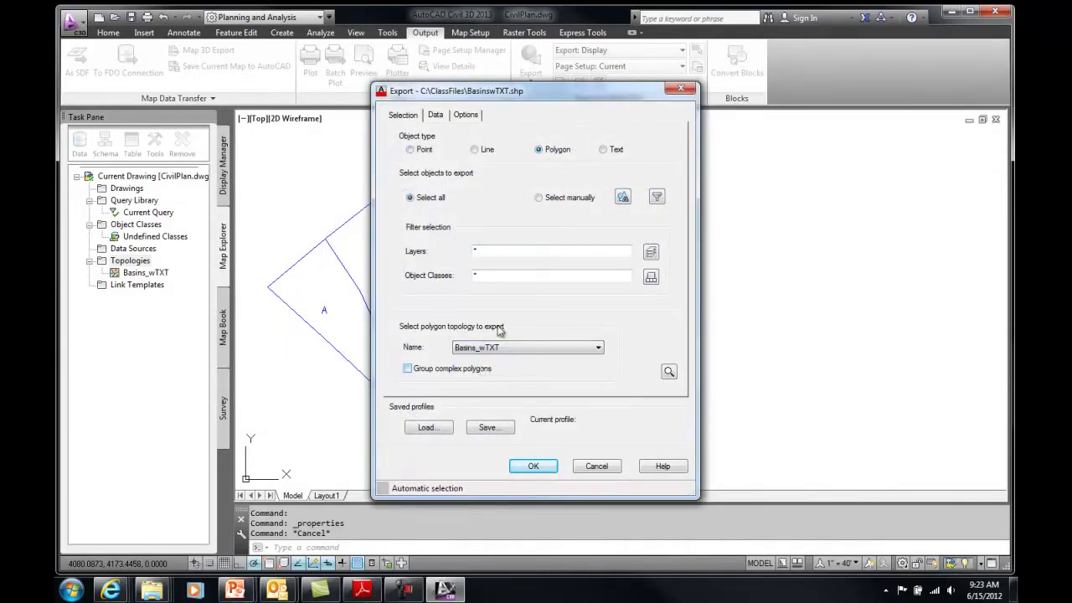
Include the polygon centroid's ID, Area and Perimeter from the Basins_wTXT topology in the export attributes.
click(435, 117)
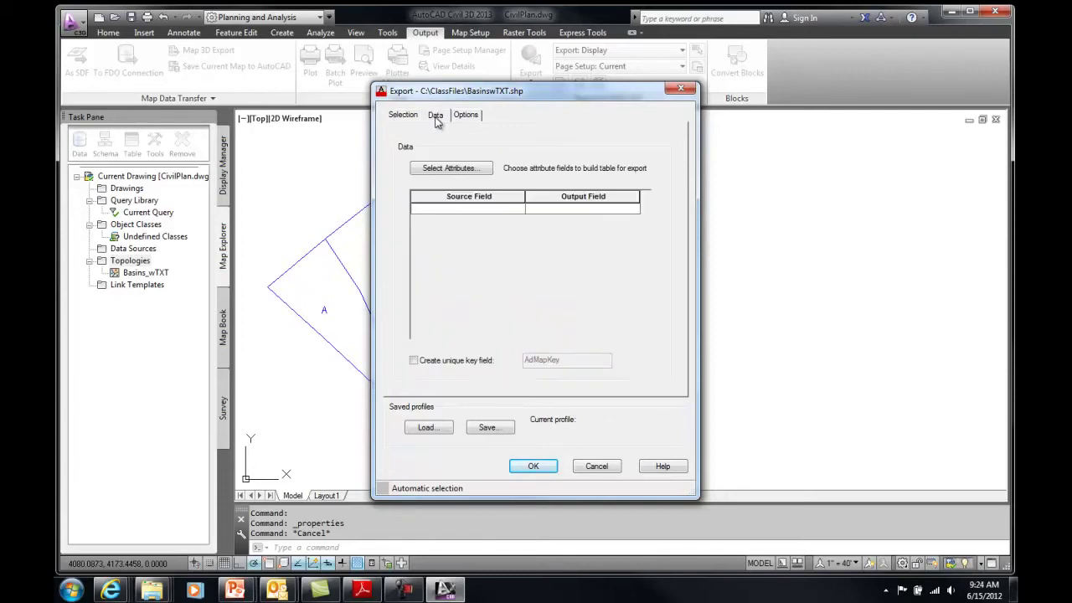
click(450, 168)
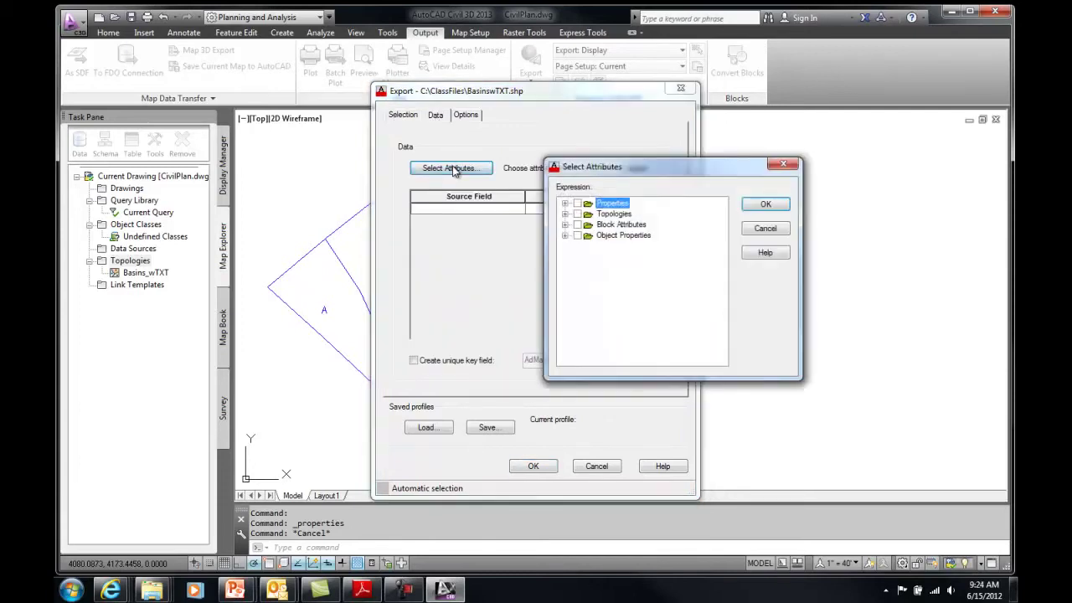
click(565, 214)
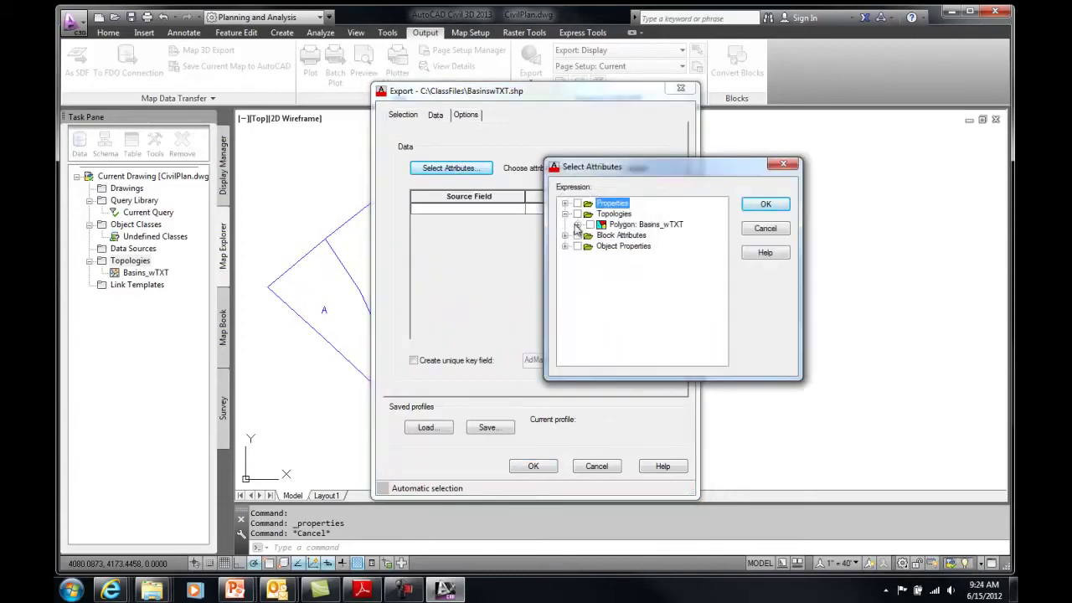
click(577, 224)
click(591, 236)
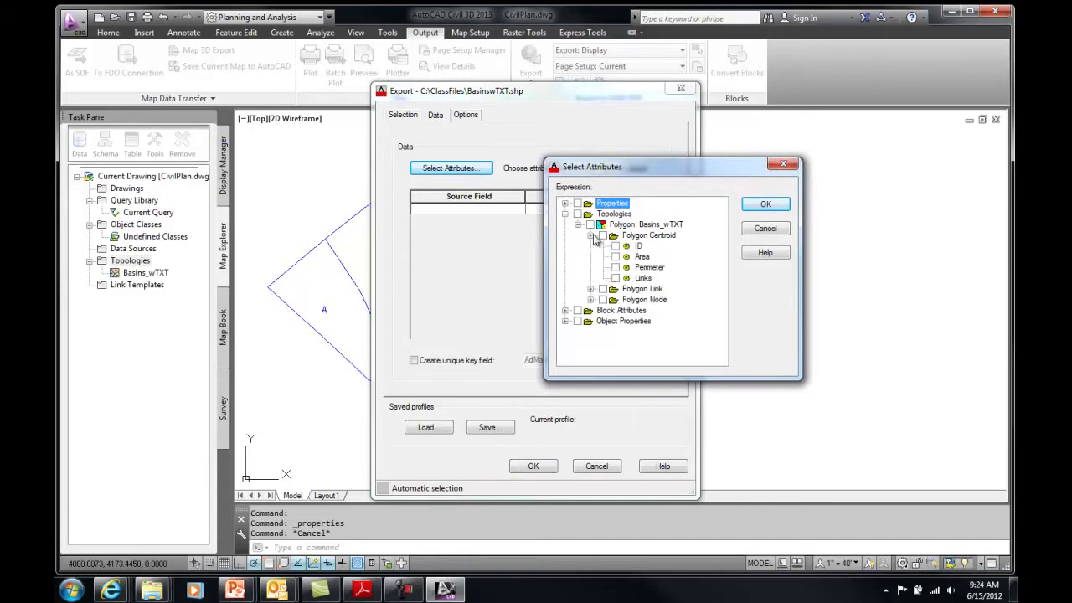
click(616, 246)
click(616, 256)
click(616, 268)
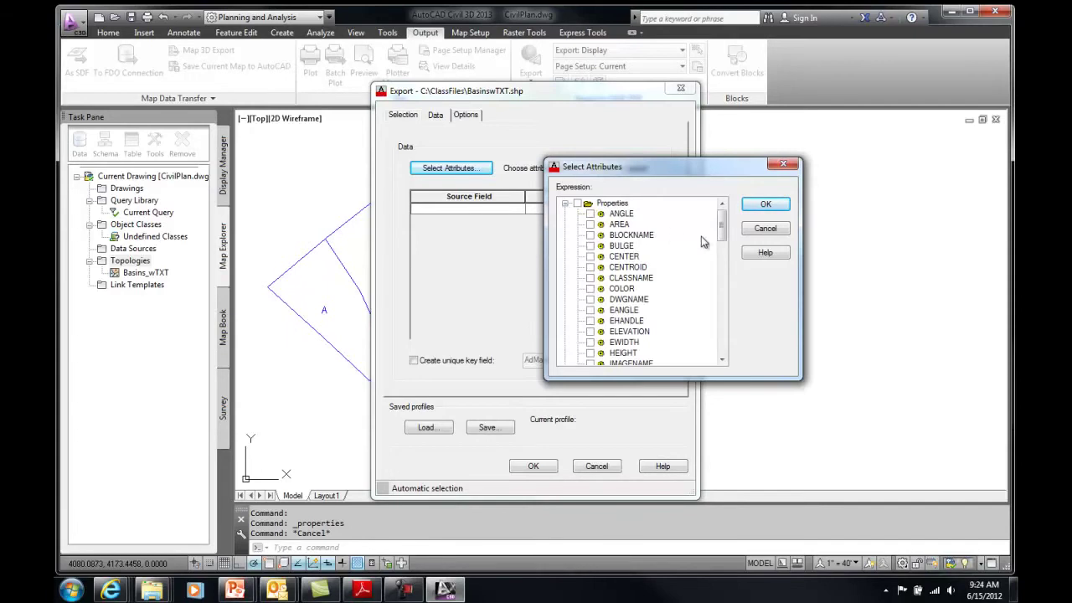
Add the MTEXT text Contents property to the shapefile export attributes and accept the attribute selection.
drag(724, 236, 725, 209)
click(567, 332)
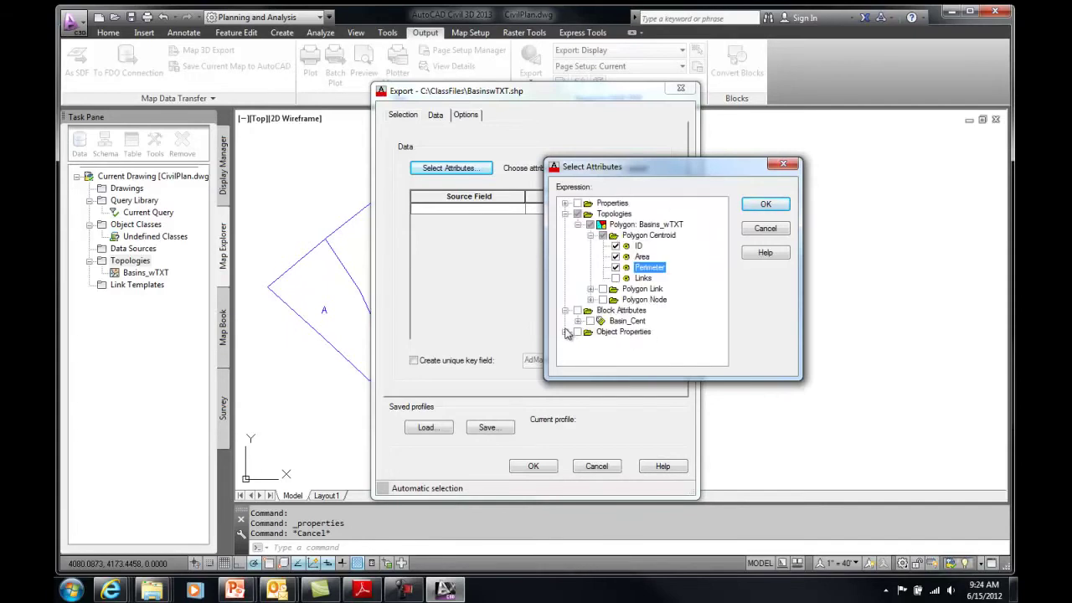
click(566, 332)
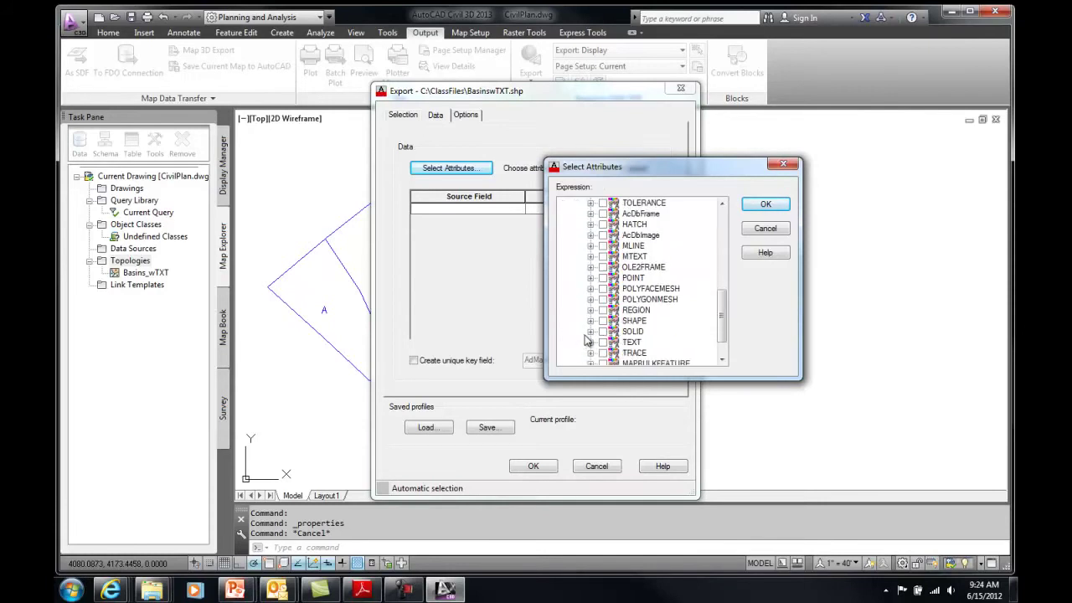
click(591, 257)
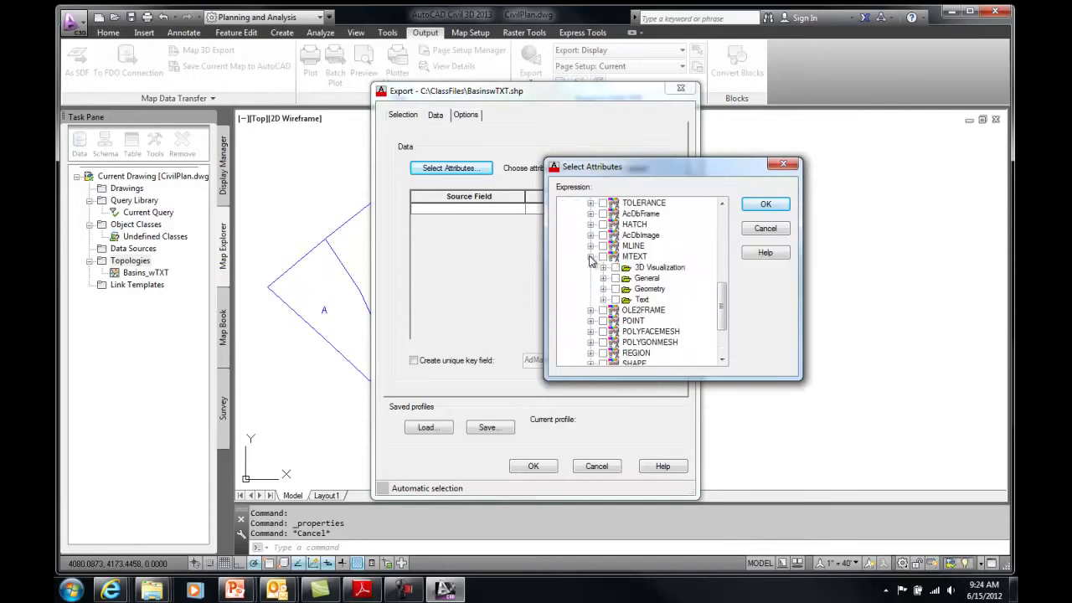
click(603, 299)
click(628, 289)
click(765, 204)
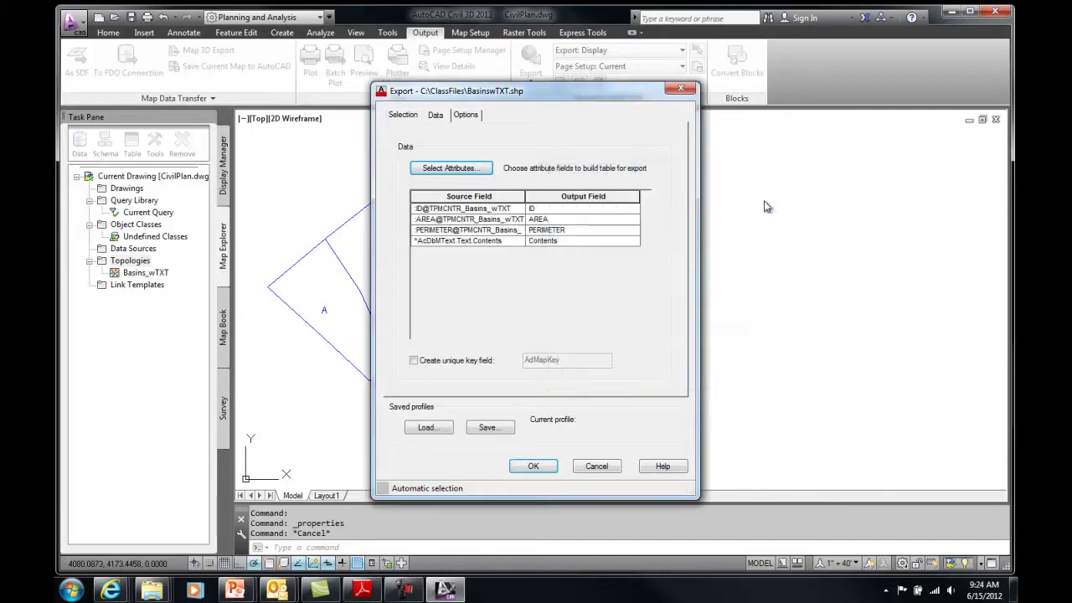
Rename the output field for the MText contents to BasinName and run the export.
click(568, 241)
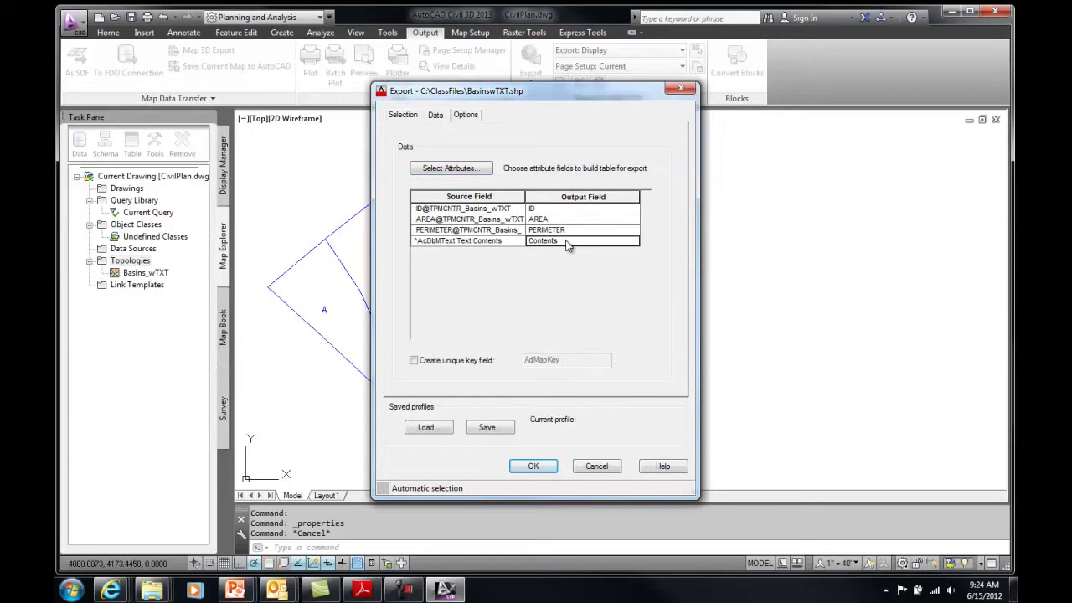
text(BasinName)
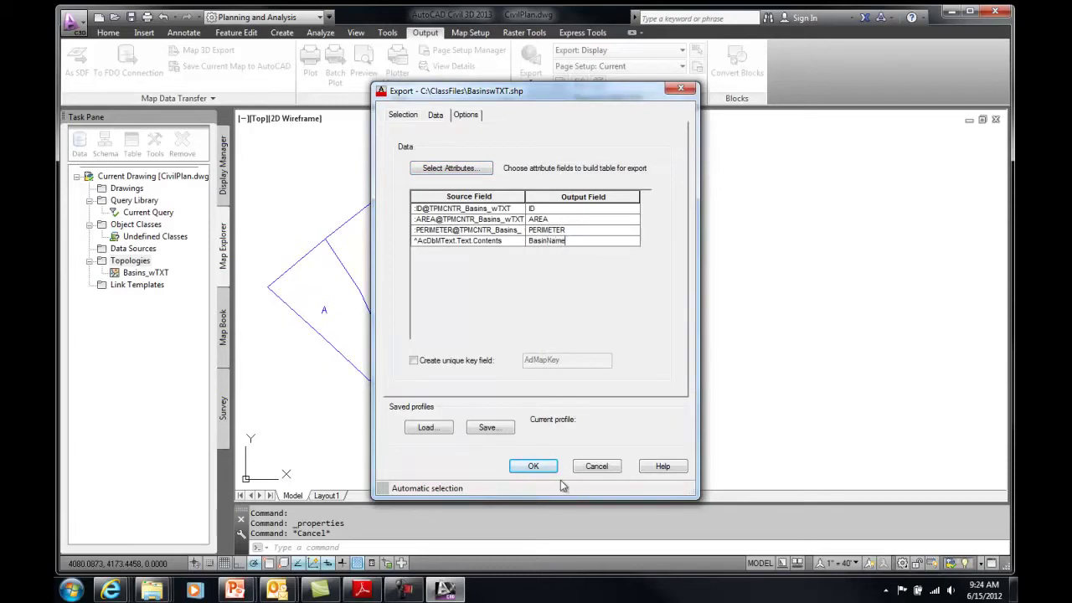
click(543, 466)
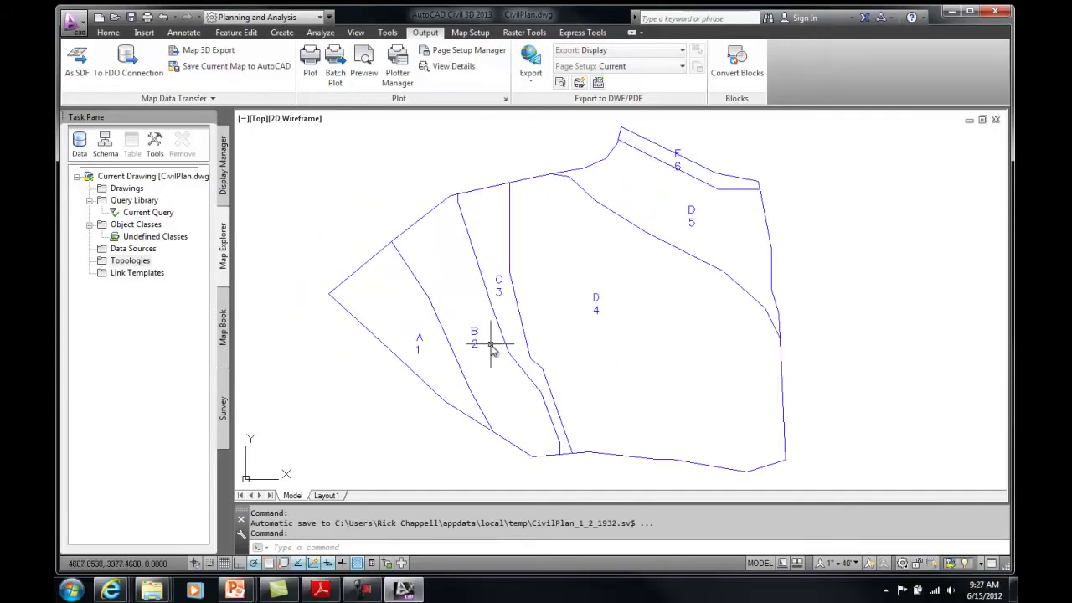
Examine the BASINNO and BASINID attributes in the properties of sub-basin block A, then close the properties and deselect it.
click(441, 343)
key(Delete)
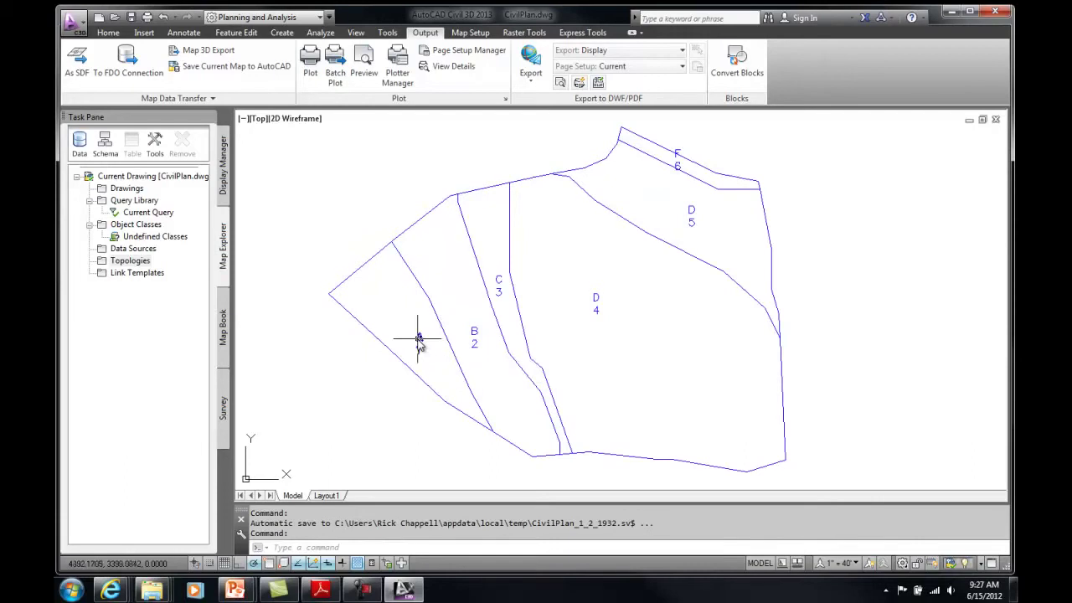
right_click(419, 343)
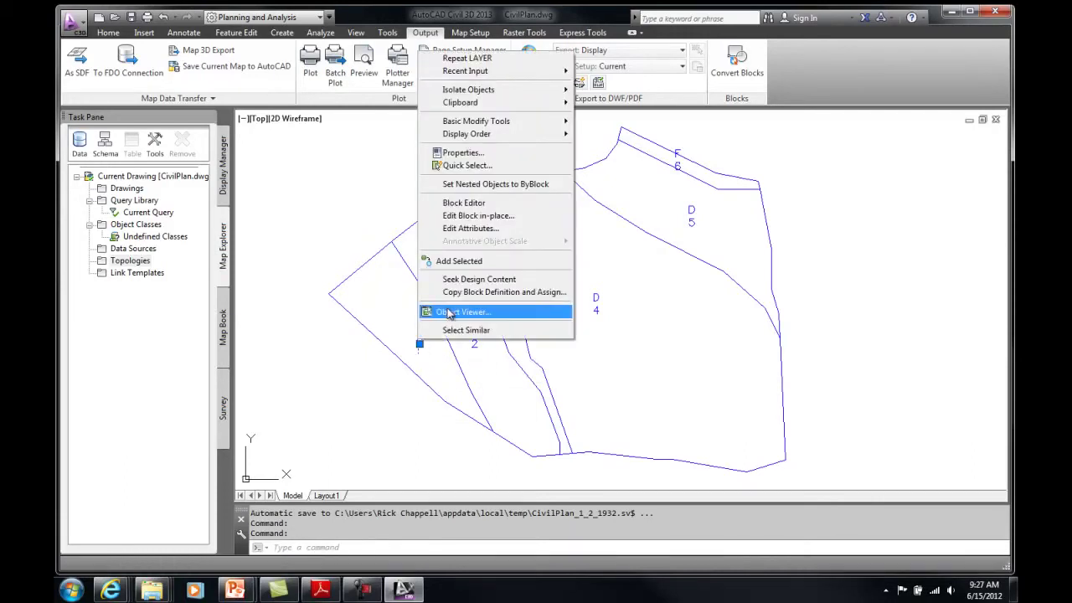
click(465, 153)
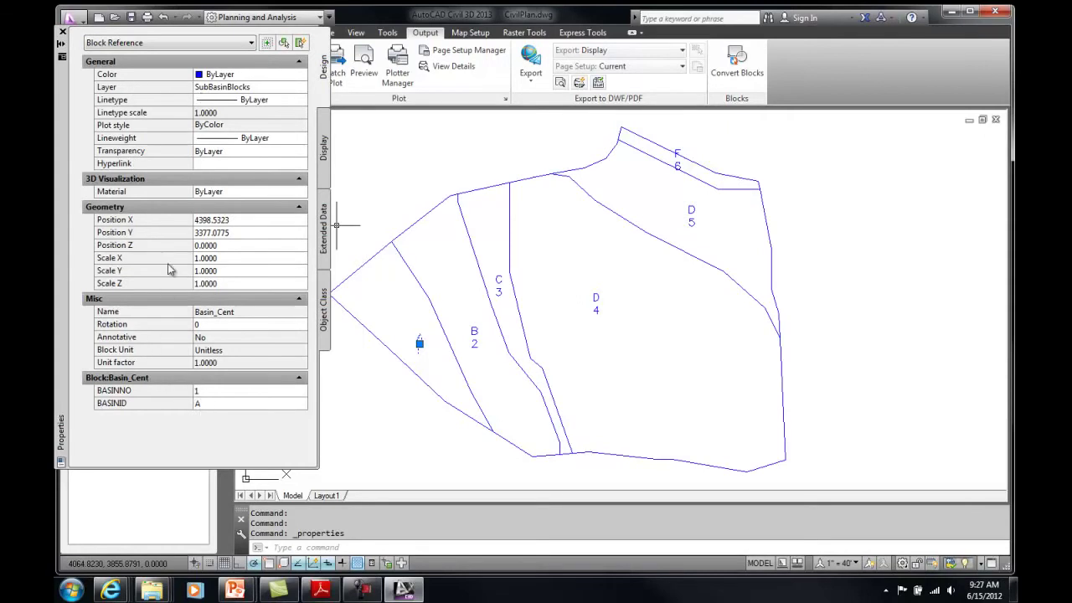
click(62, 31)
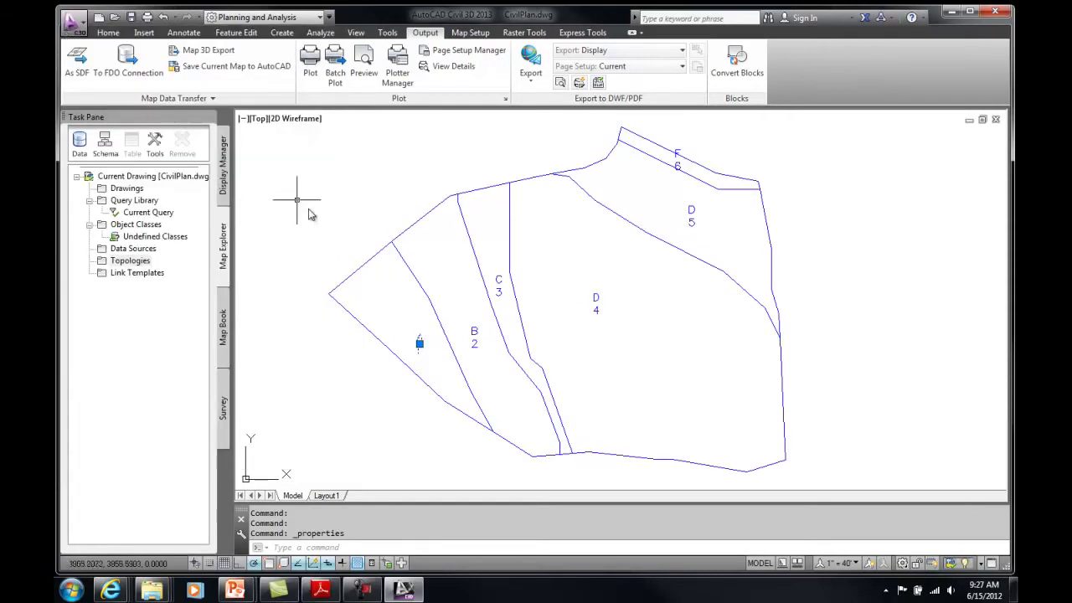
key(Escape)
key(Escape)
key(Escape)
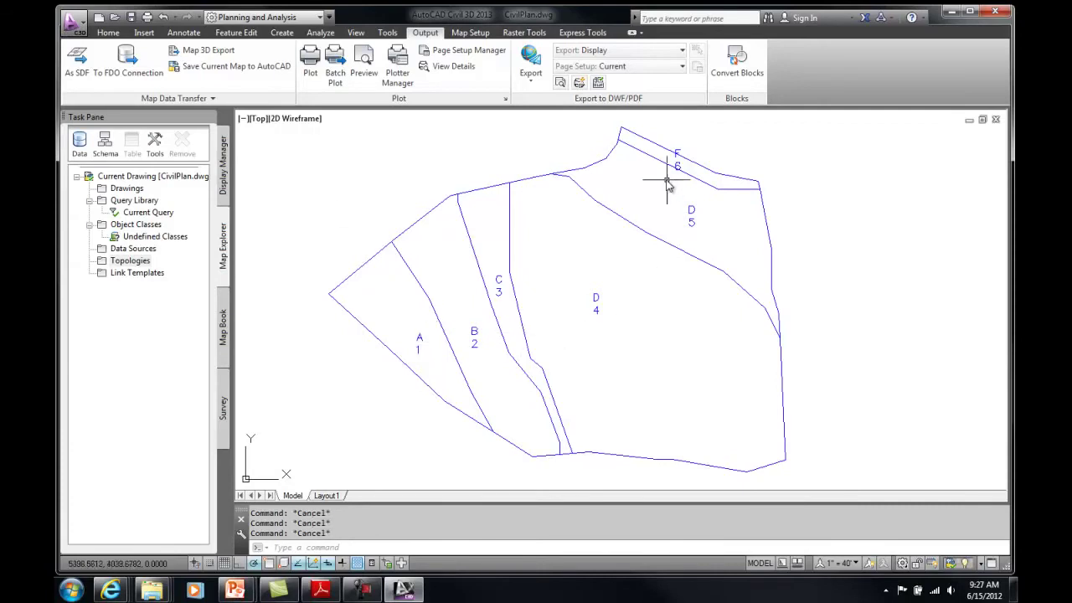
Start a new polygon topology and name it Basin_wBlk.
right_click(131, 262)
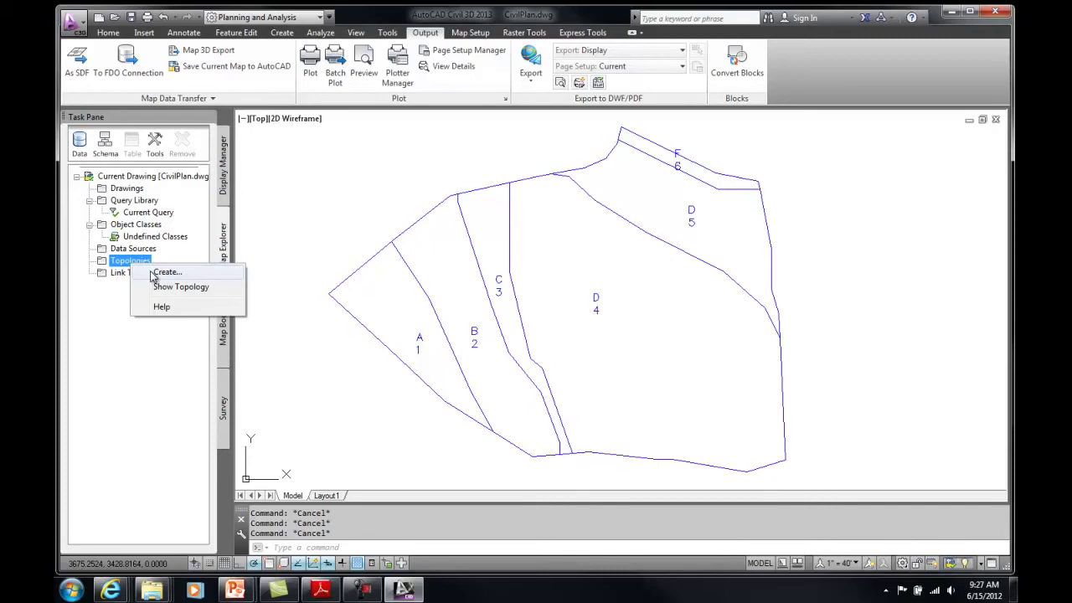
click(155, 274)
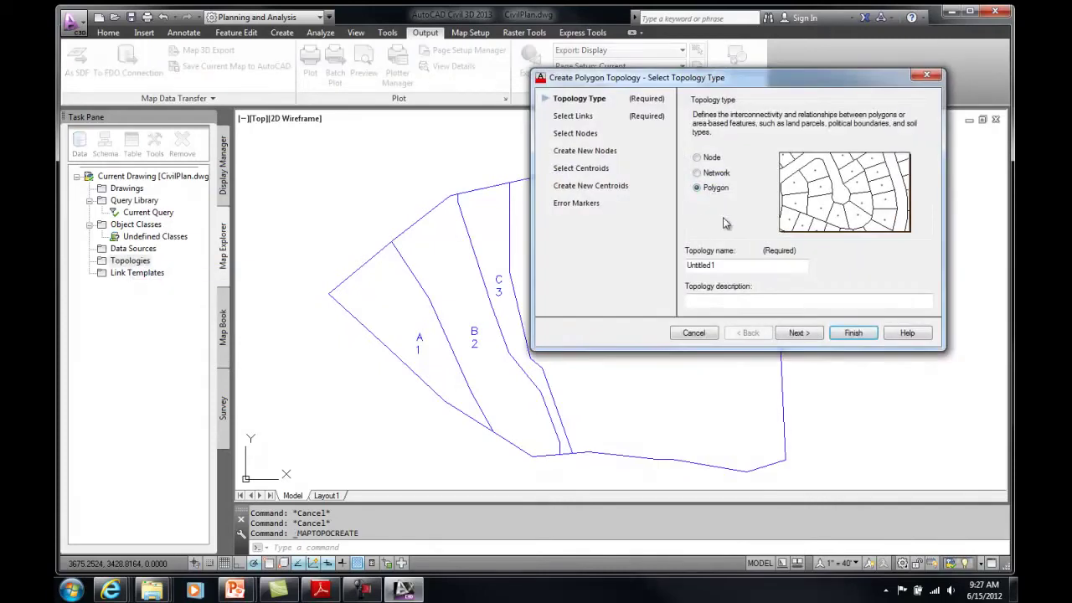
drag(725, 260, 631, 278)
text(Basin )
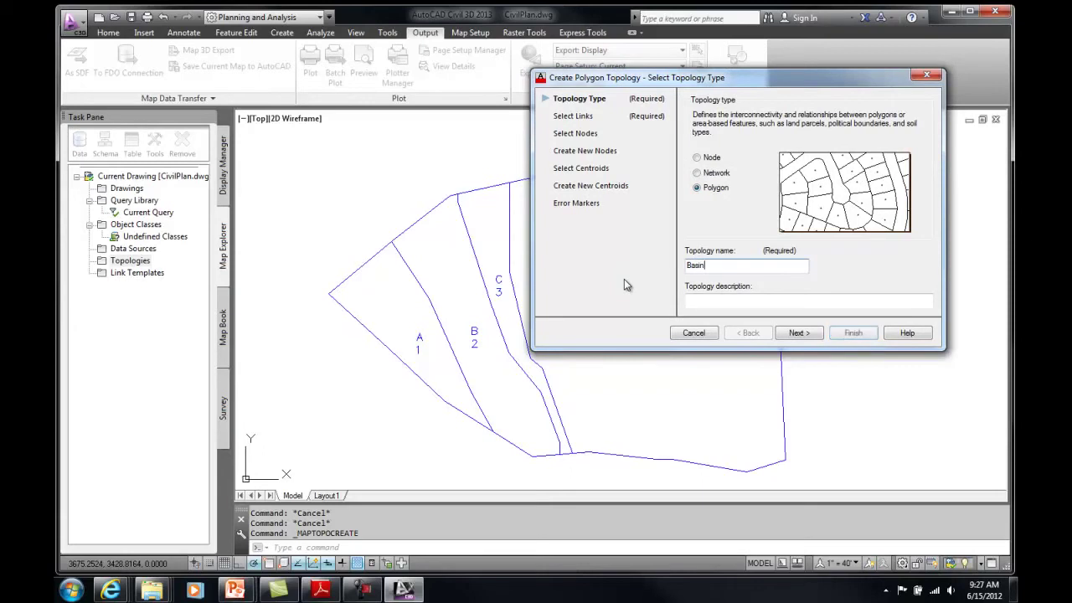
text(wBlk)
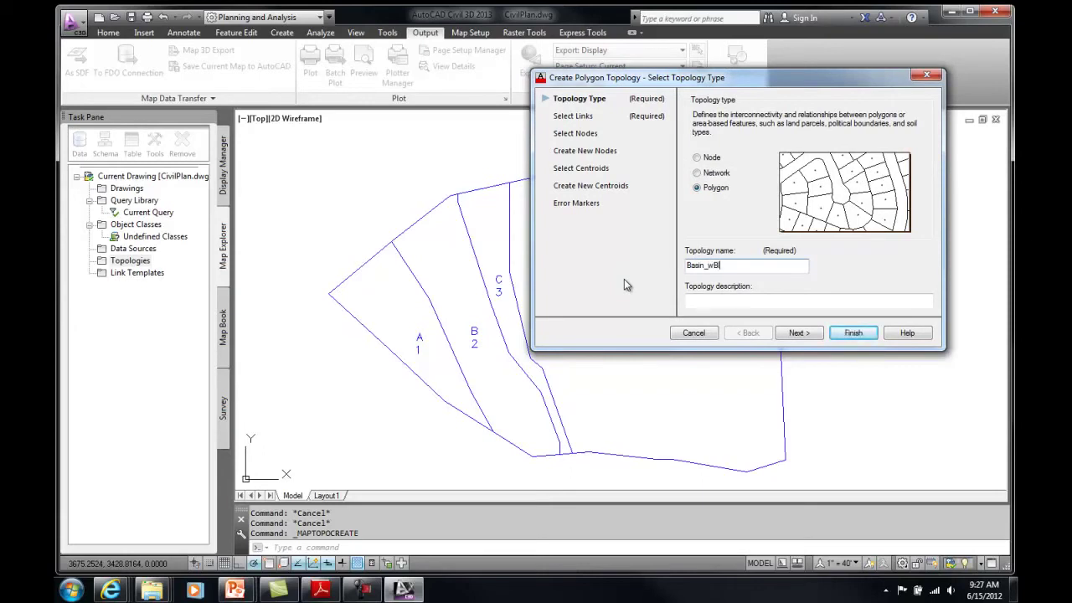
Accept the SubBasin layer links and the default node settings, and set centroid selection to manual.
click(798, 333)
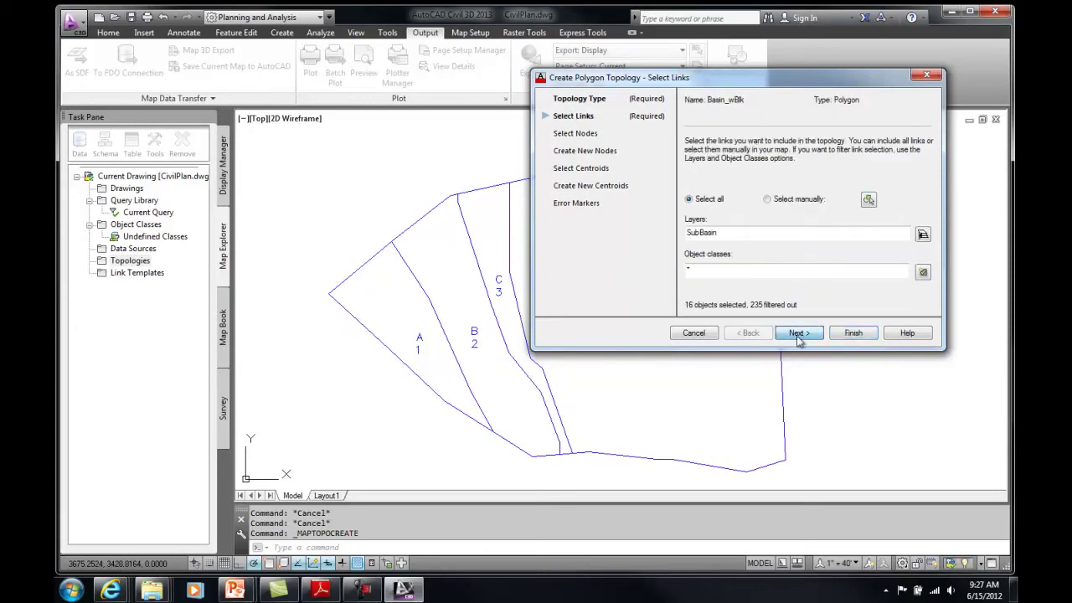
click(798, 332)
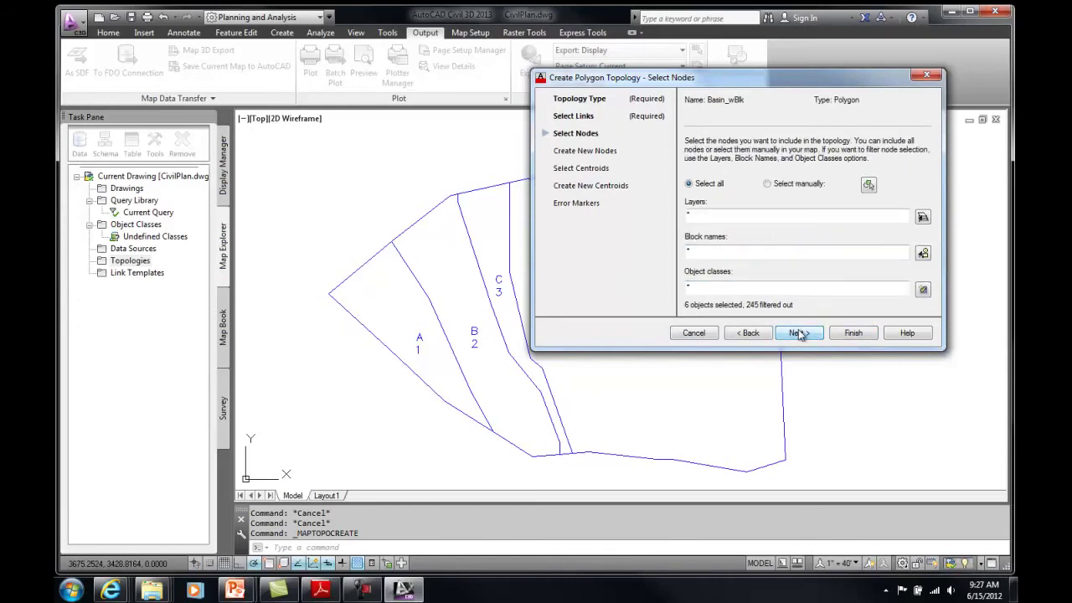
click(799, 333)
click(799, 333)
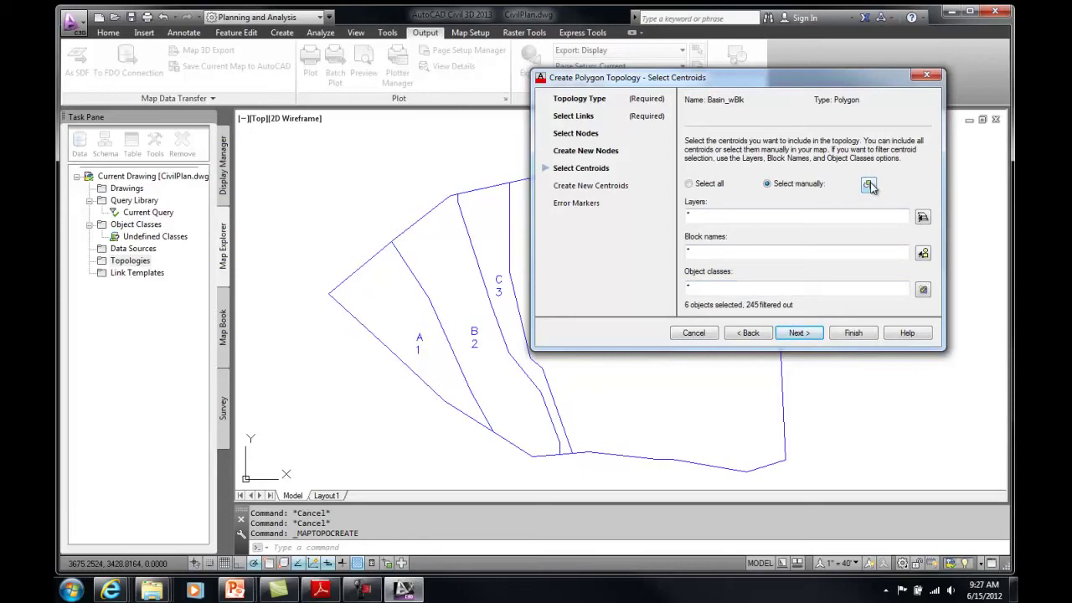
click(923, 254)
mouse_move(780, 198)
mouse_down()
mouse_move(779, 159)
mouse_move(773, 203)
mouse_up()
click(704, 310)
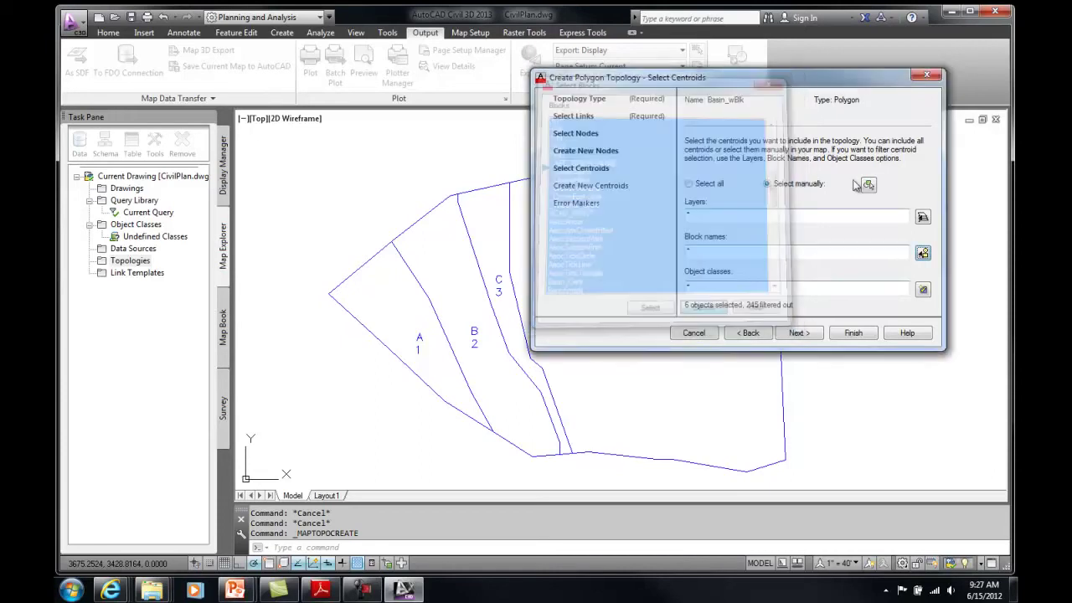
Select the sub-basin label blocks across the drawing as centroids and create the topology with the default missing-centroid and error-marker settings.
click(869, 186)
click(380, 377)
click(745, 134)
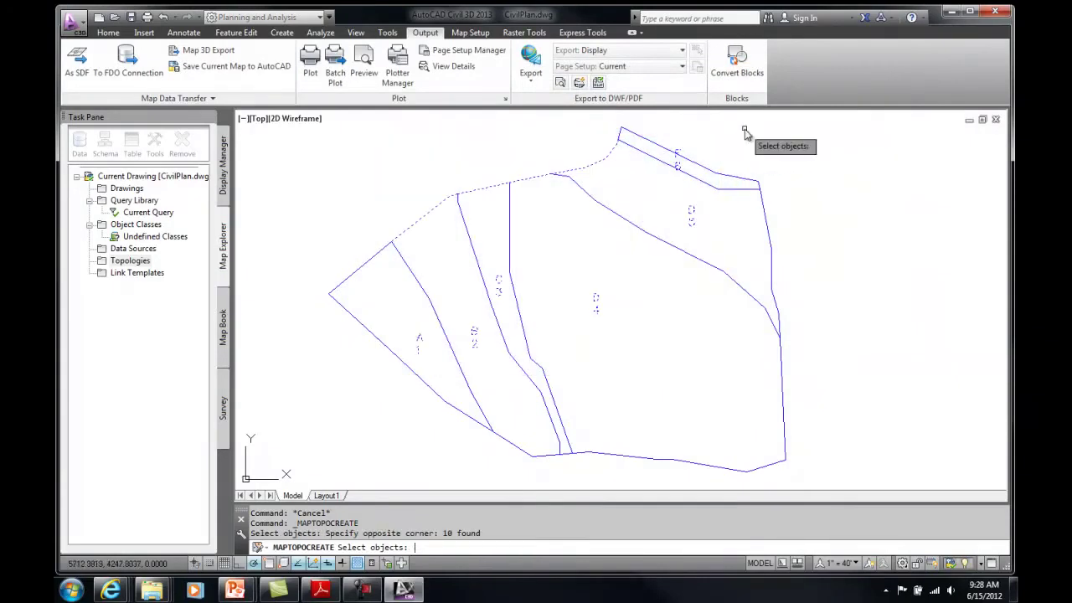
key(Return)
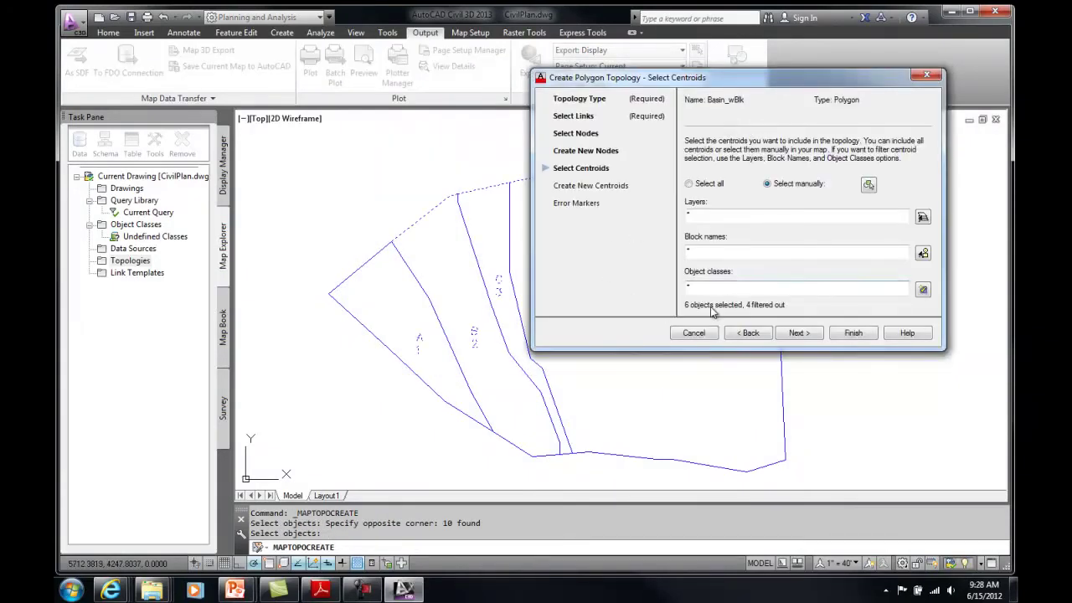
click(801, 333)
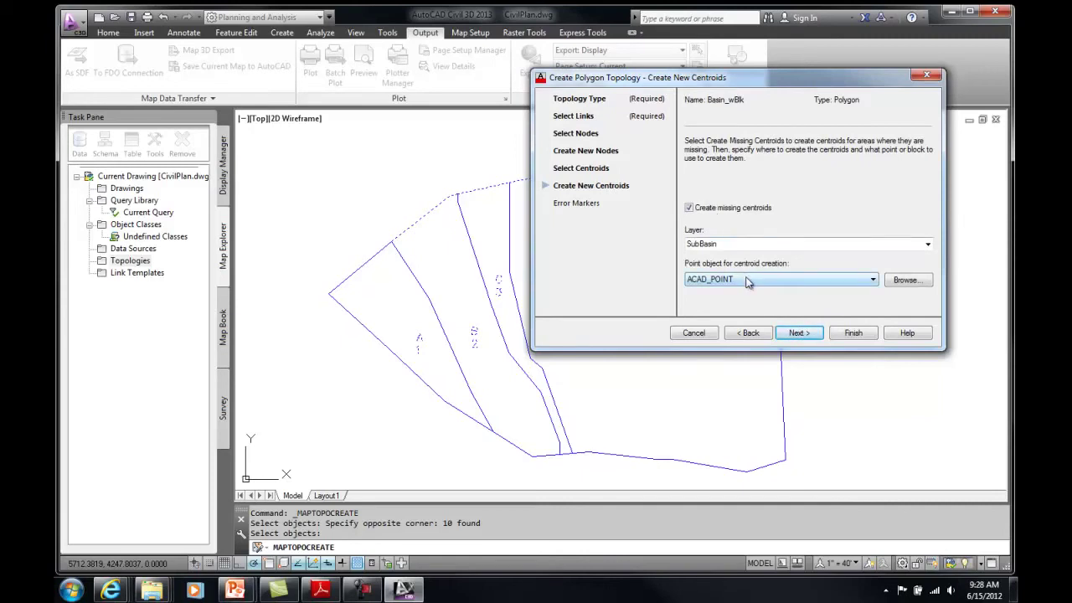
click(798, 334)
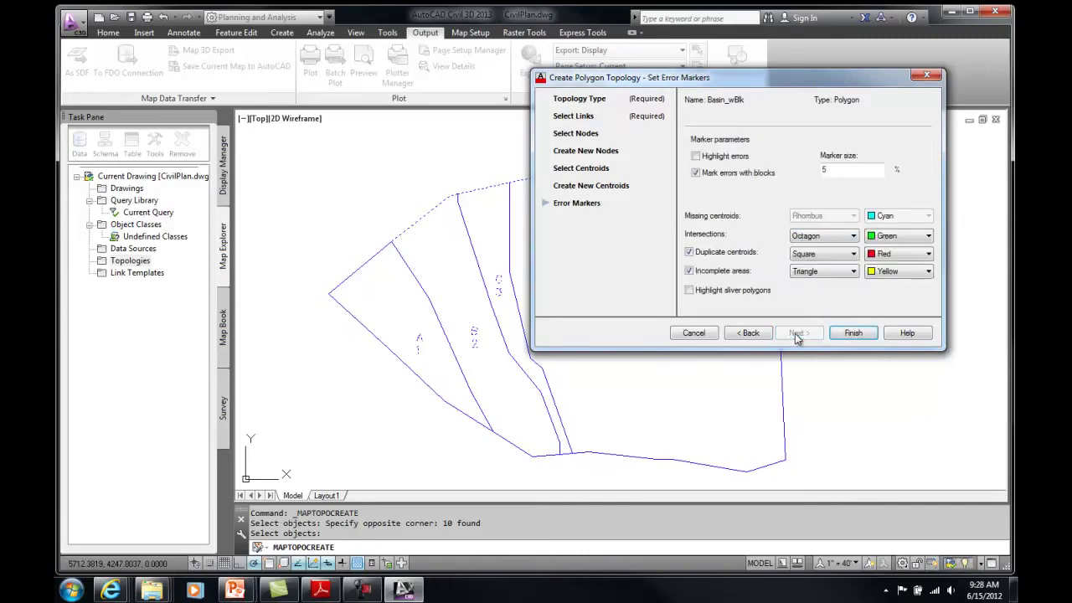
click(846, 333)
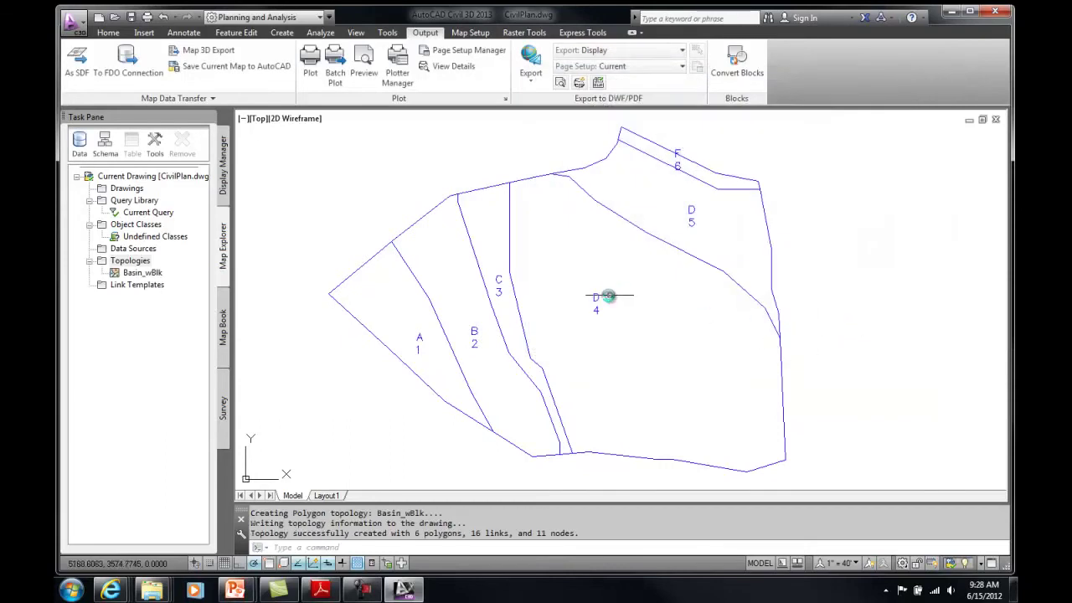
Examine the Basin_wBlk topology data in the properties of sub-basin block A, then close the properties.
click(420, 338)
right_click(419, 340)
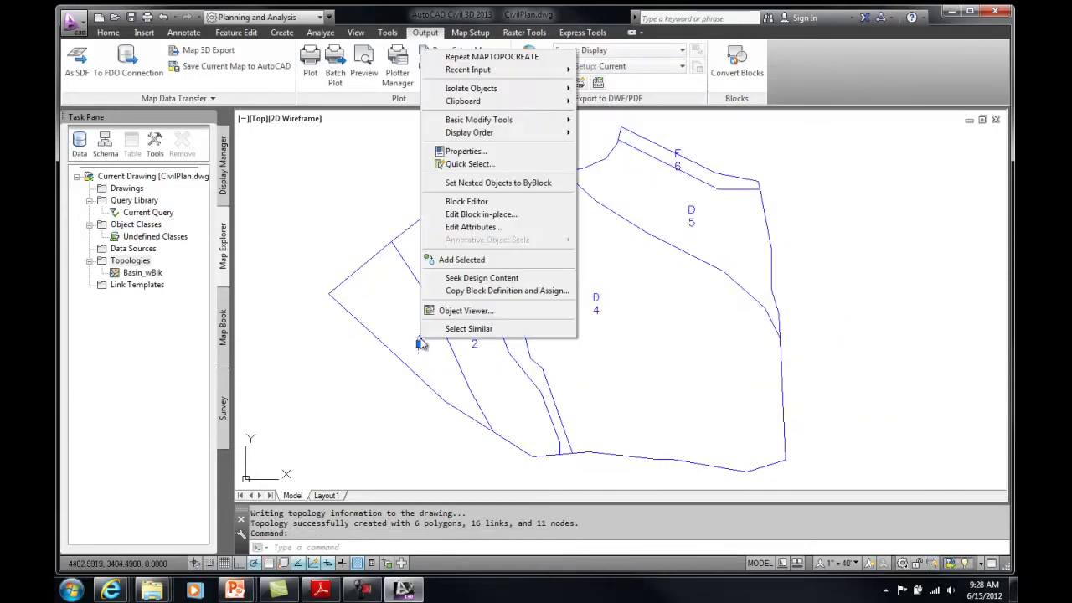
click(465, 151)
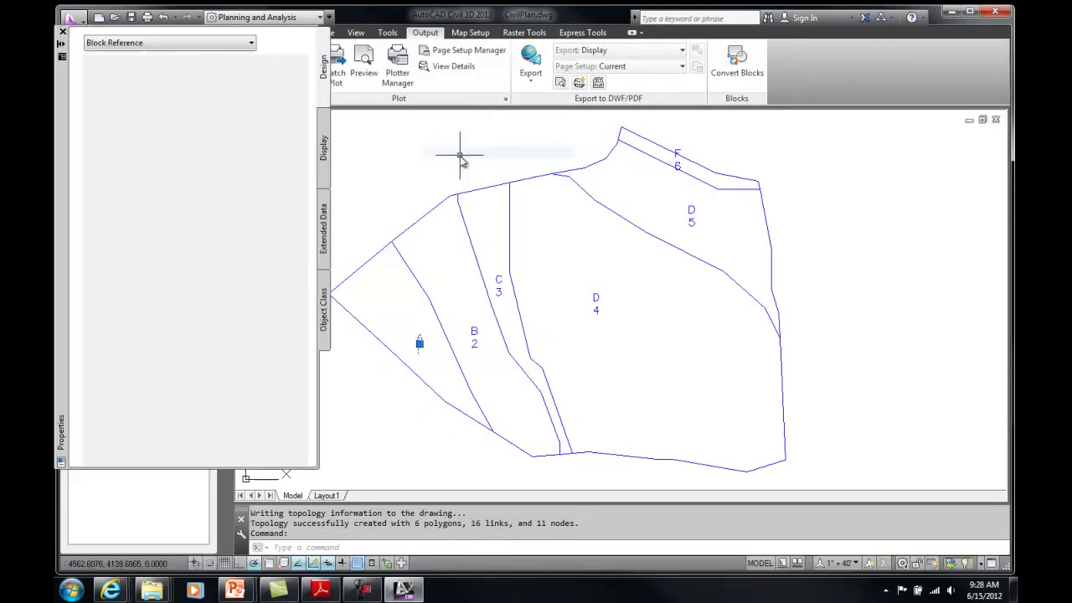
scroll(77, 214, down, 1)
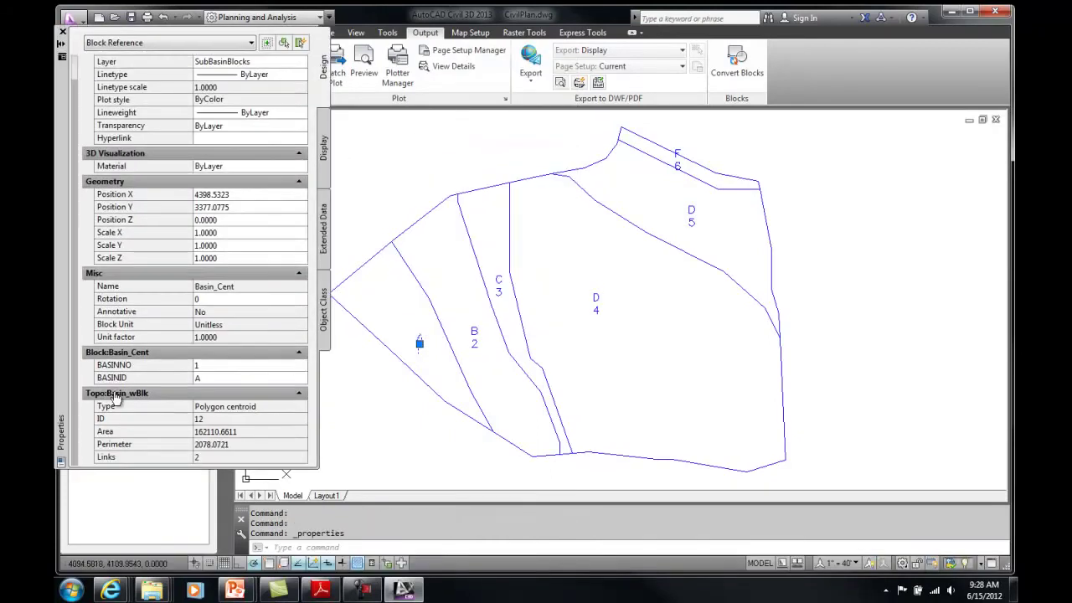
click(62, 33)
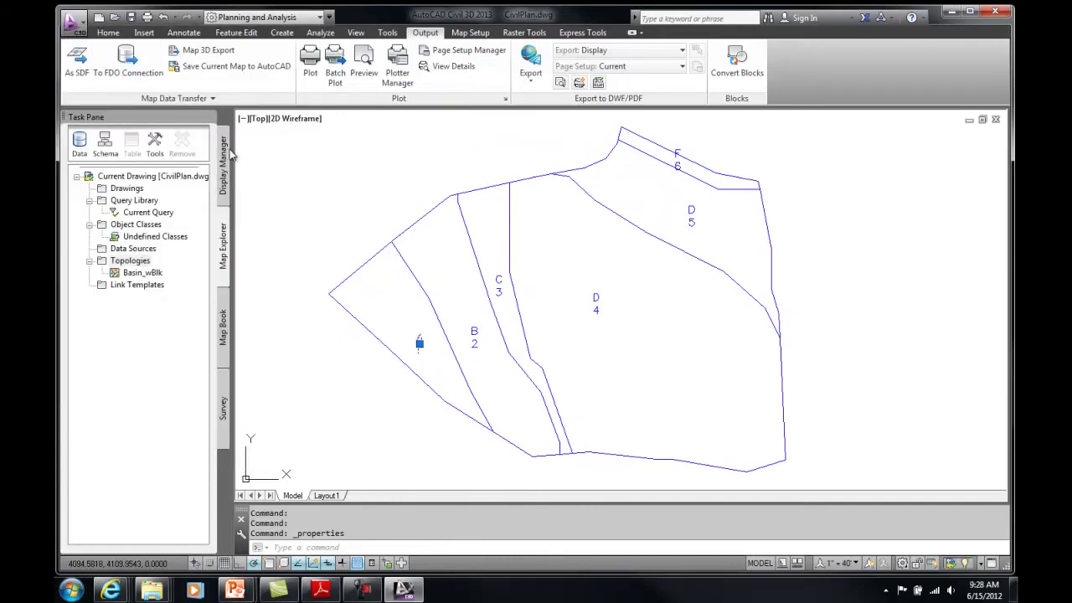
Start a Map 3D export to an ESRI Shapefile named BasinsWBlk in the ClassFiles folder.
click(209, 51)
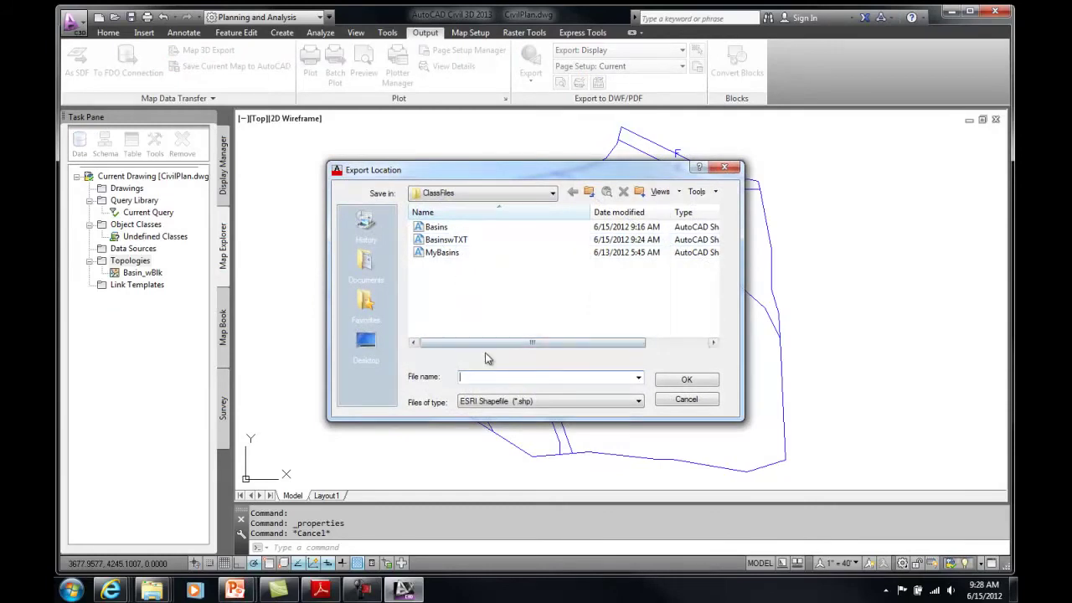
text(BasinsWBlk)
click(686, 381)
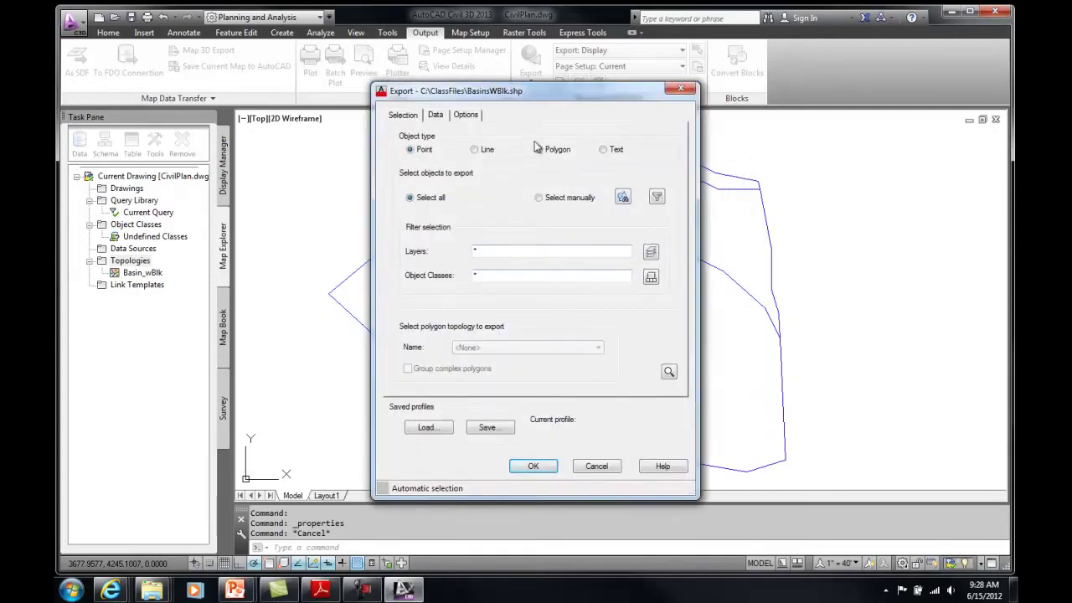
Set the export object type to Polygon and choose the Basin_wBlk topology as its source.
click(540, 150)
click(492, 348)
click(484, 369)
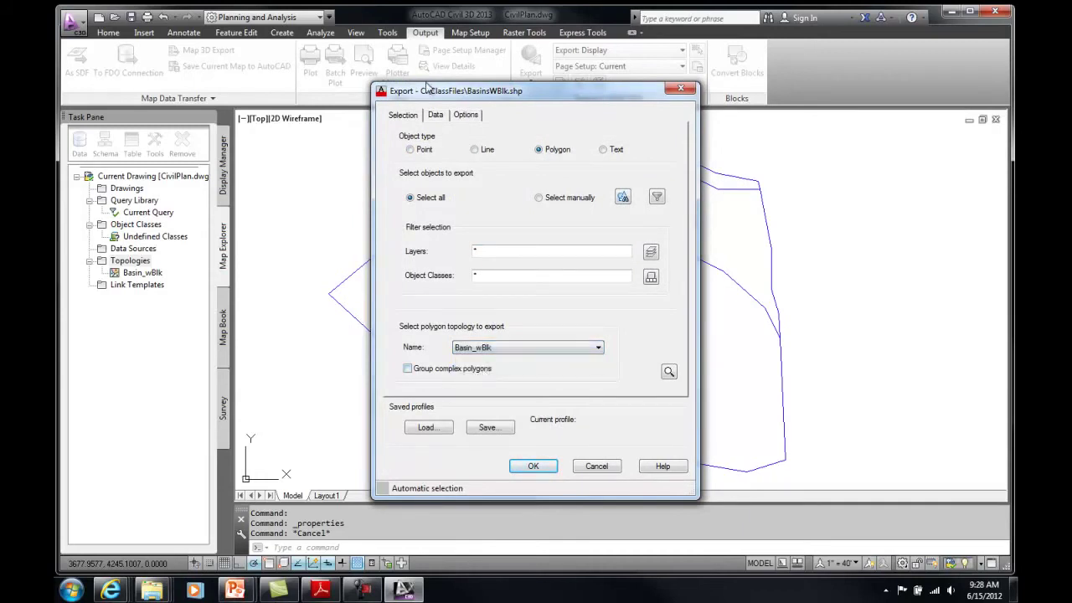
Include the Basin_Cent block attributes BASINNO and BASINID in the export attributes.
click(436, 116)
click(450, 169)
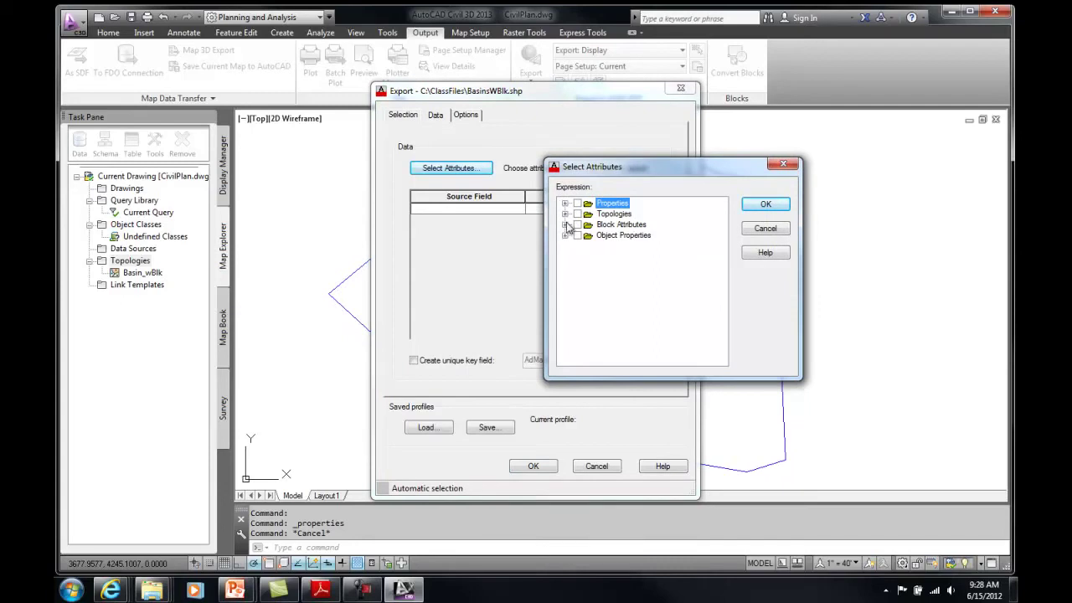
click(565, 224)
click(577, 236)
click(602, 246)
click(603, 256)
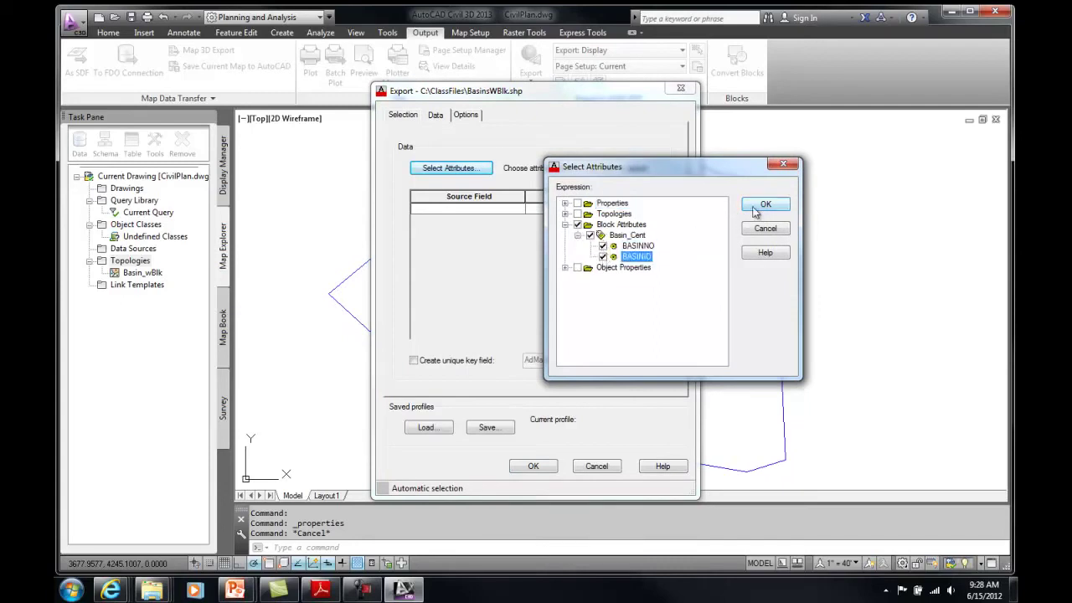
Add the Area and Perimeter fields of the Basin_wBlk polygon centroid to the export attributes and run the shapefile export.
click(566, 214)
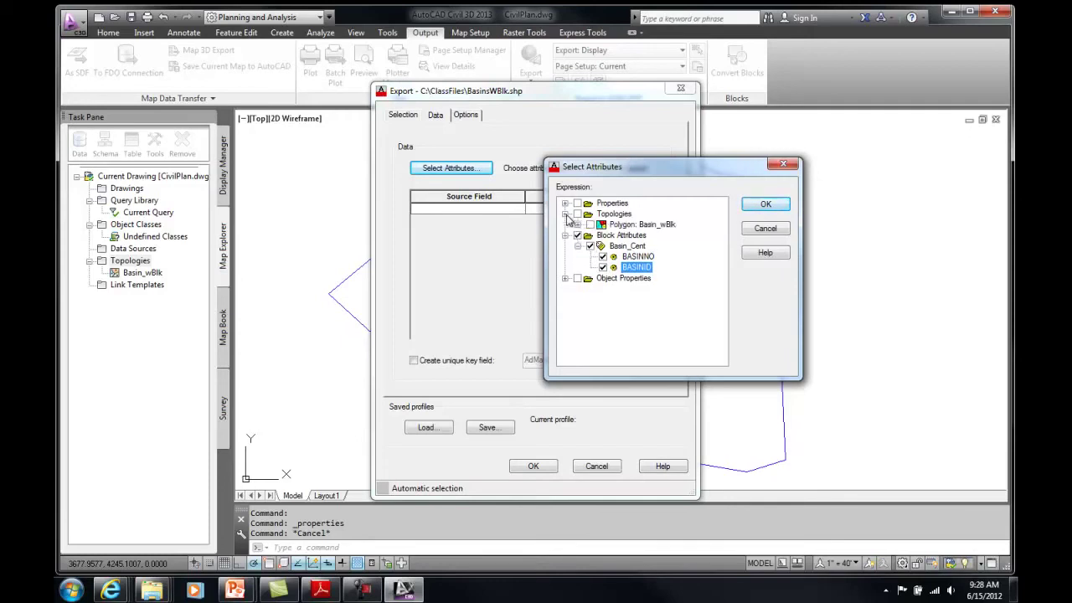
click(578, 225)
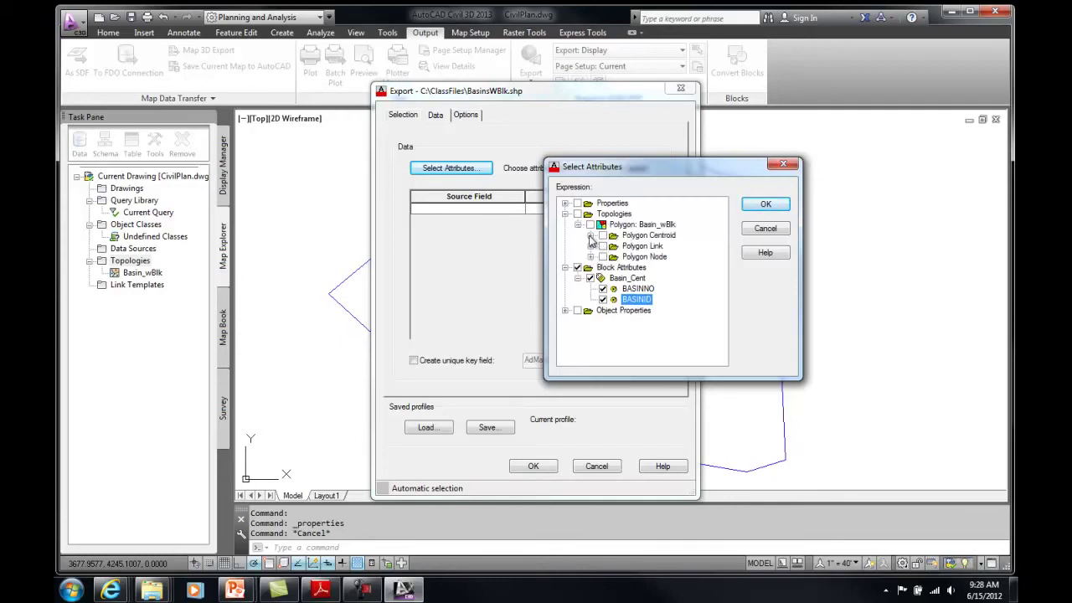
click(591, 236)
click(616, 256)
click(617, 267)
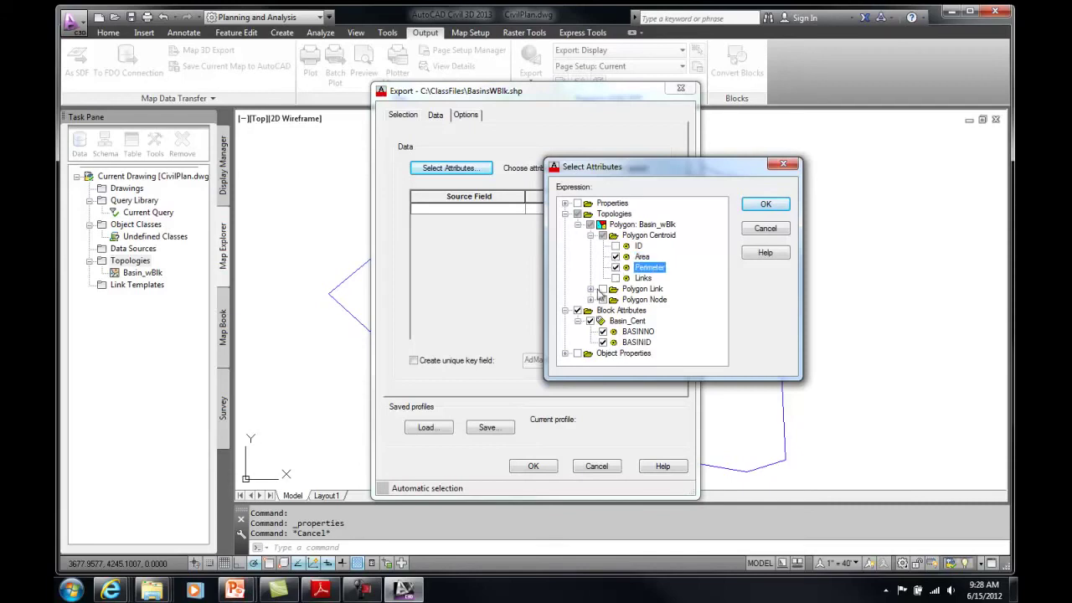
click(765, 206)
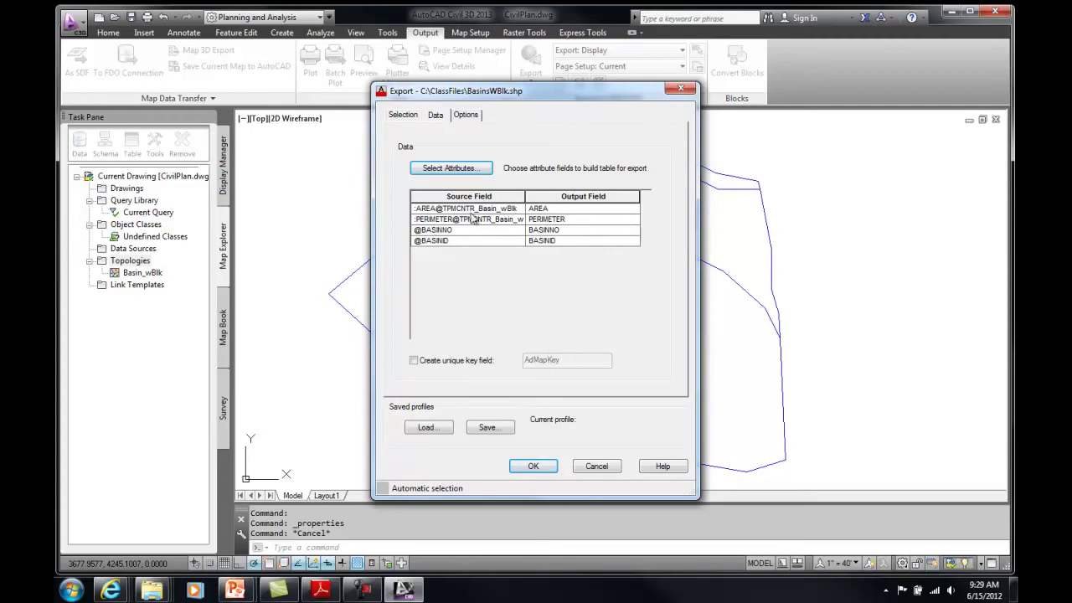
click(536, 467)
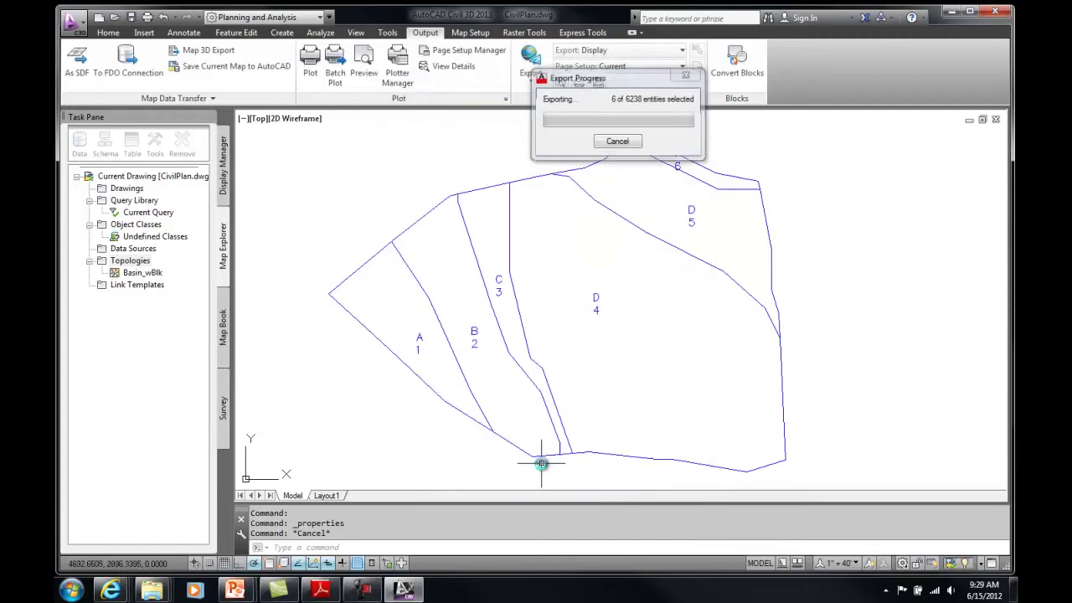
Create an SHP data connection named SHP_1 to the BasinsWBlk shapefile in the ClassFiles folder.
click(223, 176)
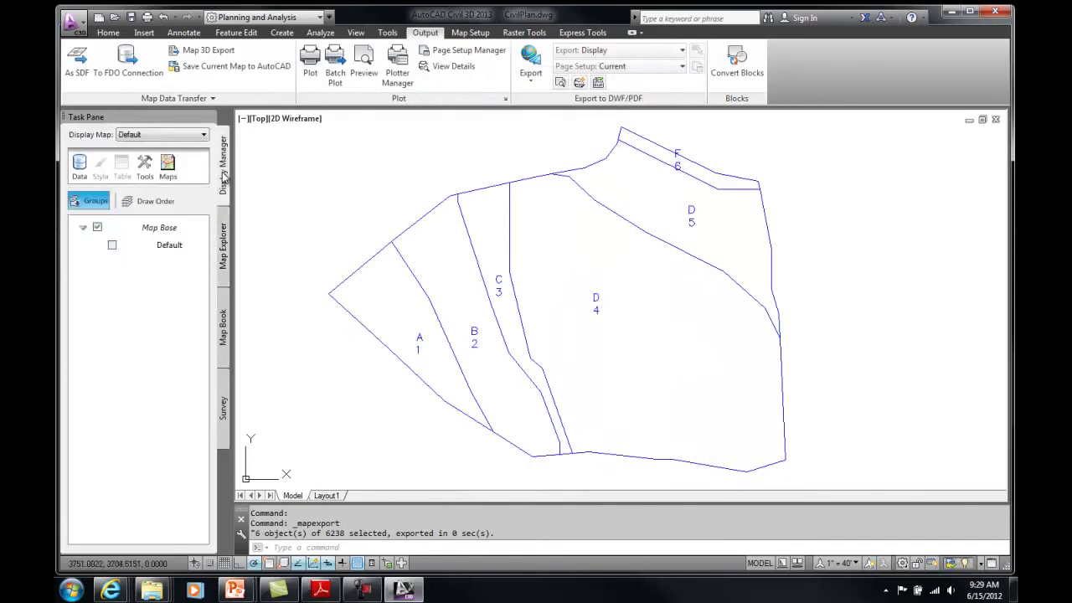
click(91, 167)
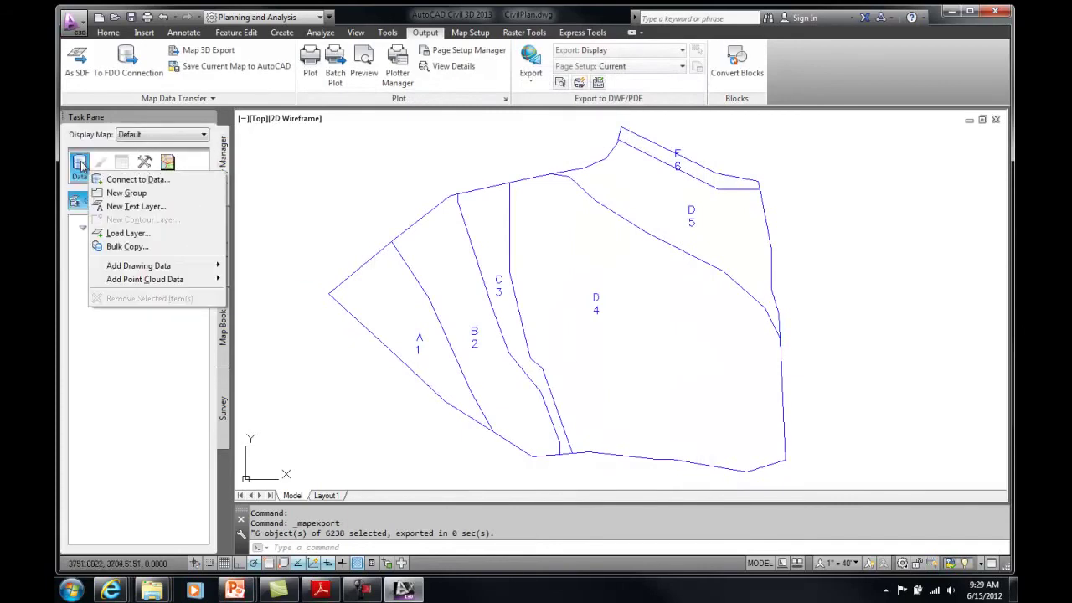
click(125, 176)
click(476, 171)
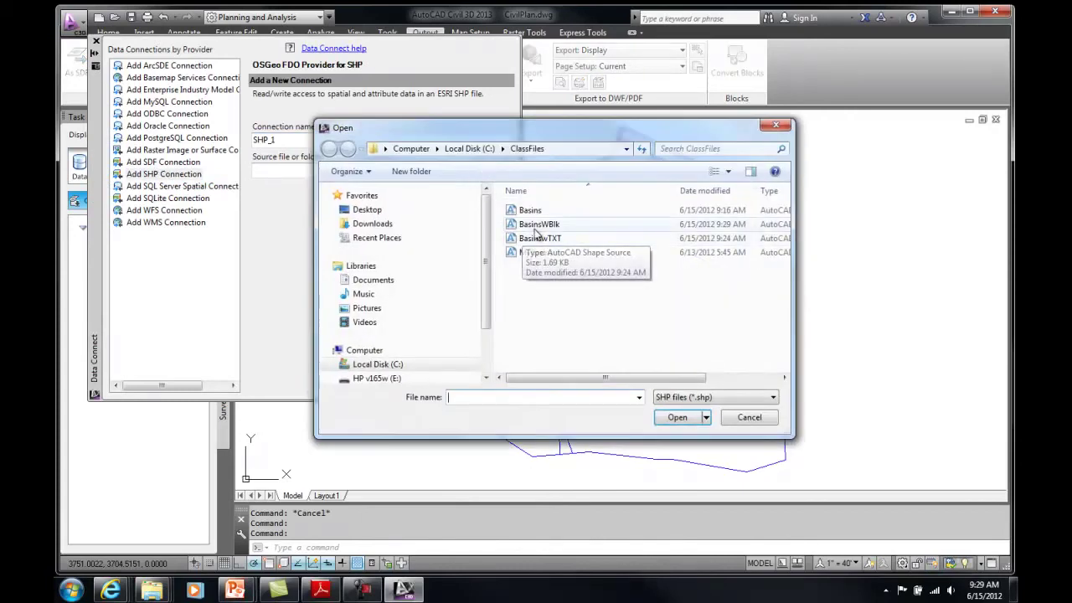
click(538, 225)
click(678, 417)
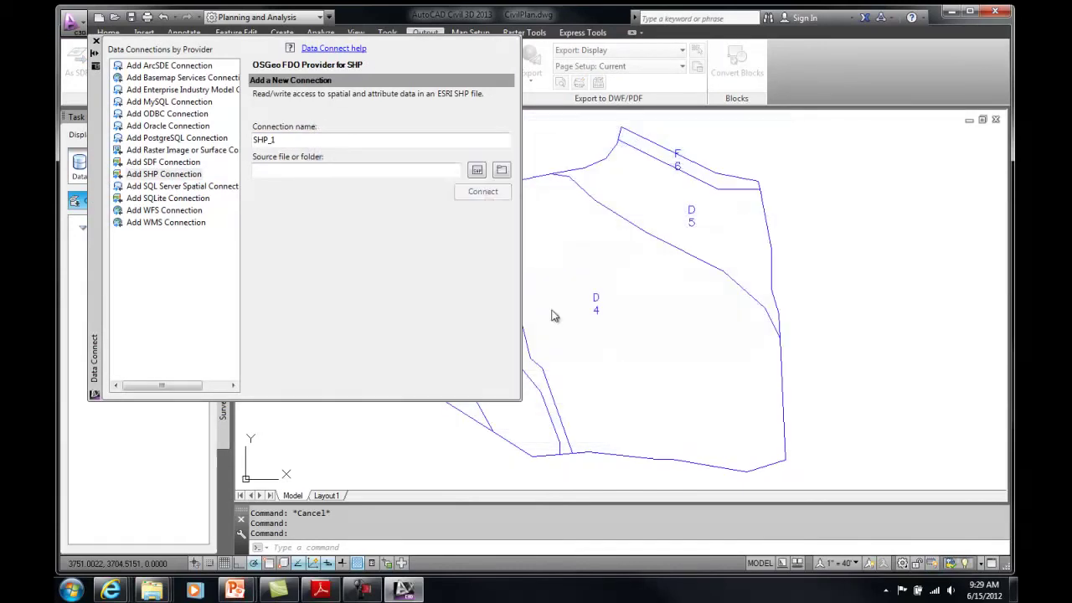
click(491, 190)
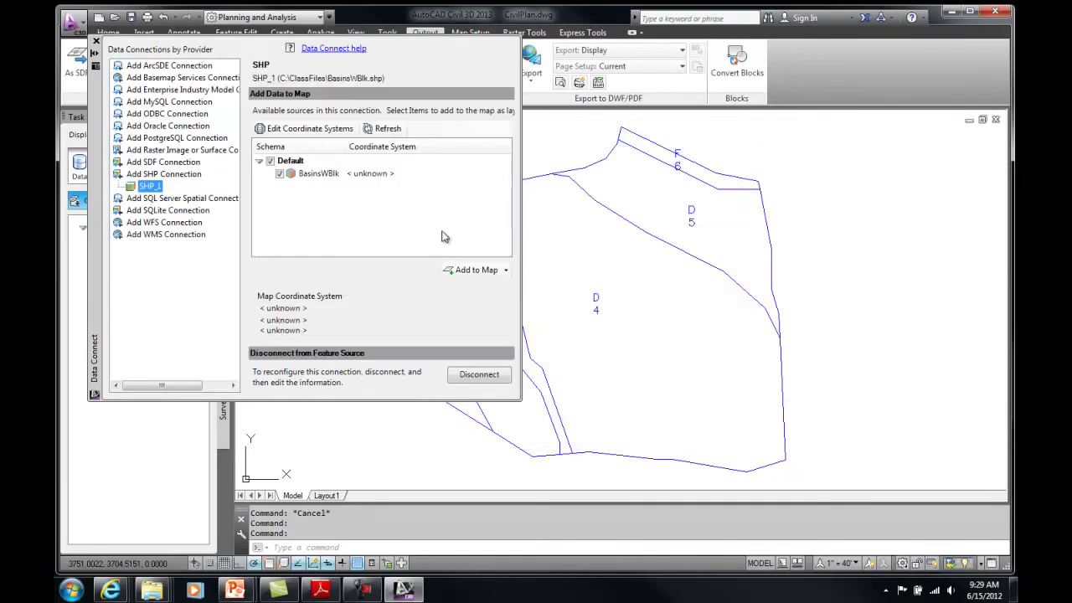
Add the BasinsWBlk feature source to the map as a layer, close the data connections and zoom to the drawing extents.
click(473, 270)
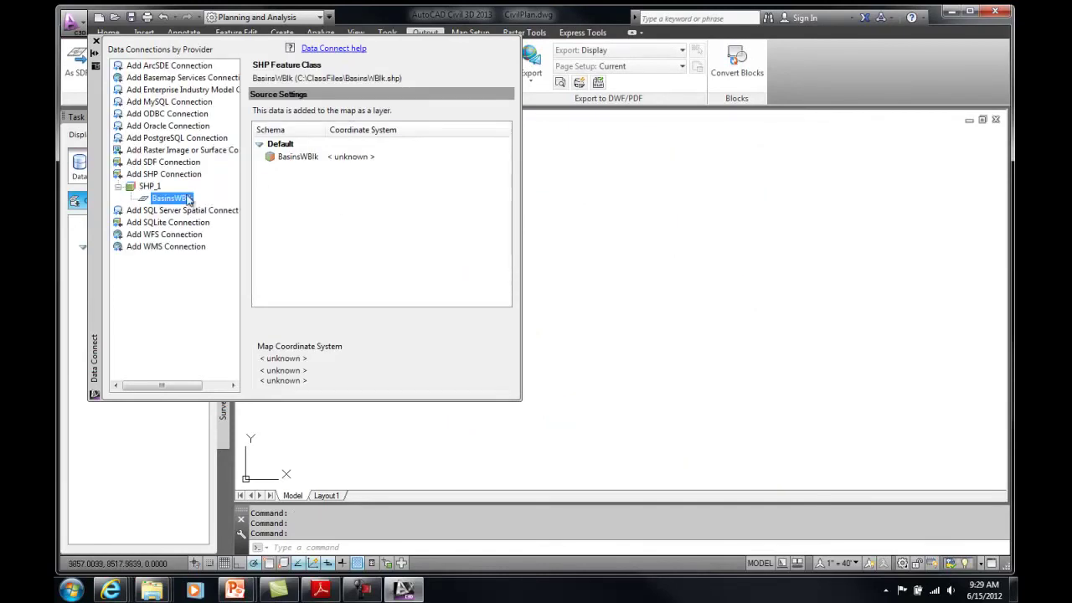
click(94, 41)
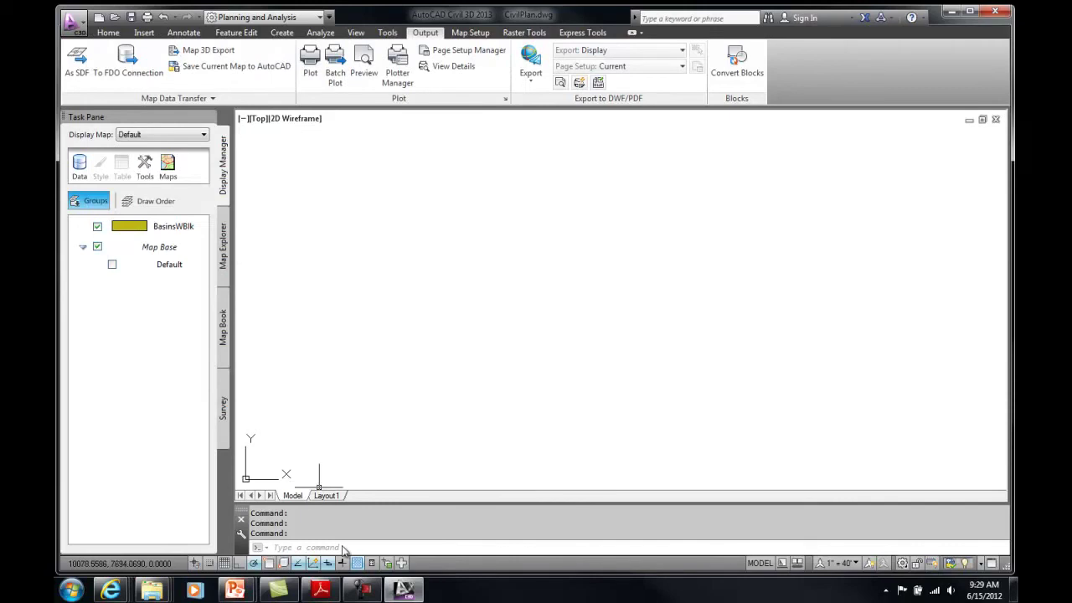
text(z)
key(Return)
text(e)
key(Return)
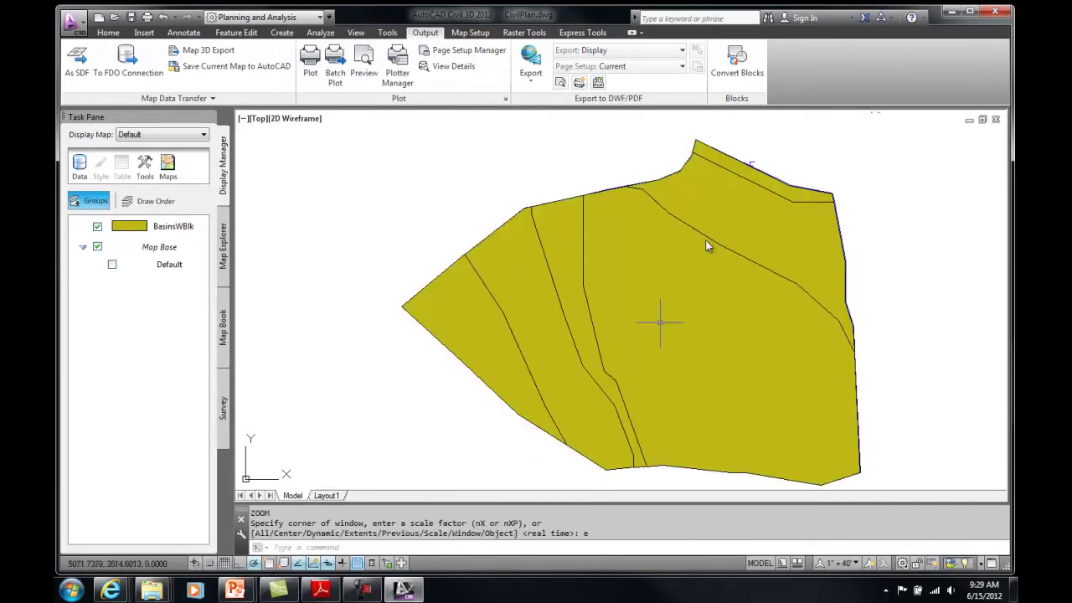
Examine the exported area, perimeter, BASINNO and BASINID attributes of the westernmost basin polygon, then close the properties and deselect it.
click(485, 297)
right_click(479, 312)
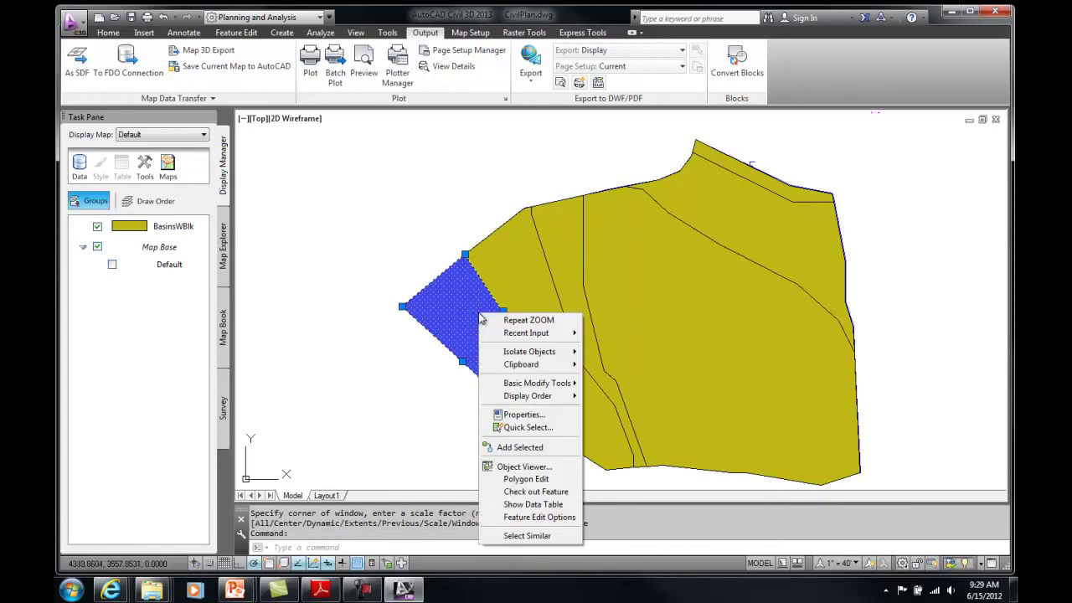
click(523, 415)
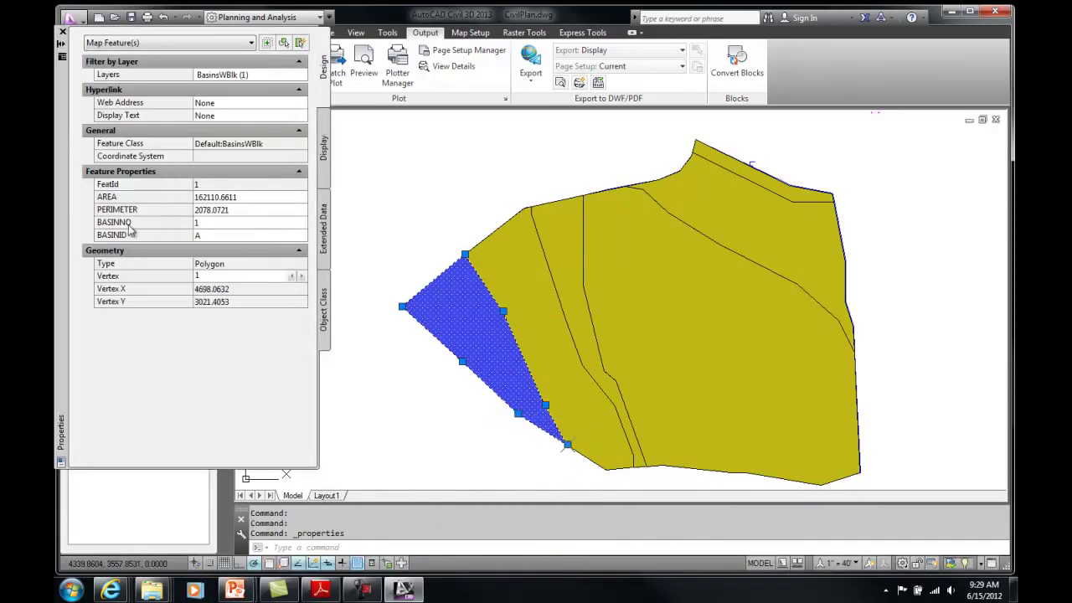
click(64, 31)
key(Escape)
key(Escape)
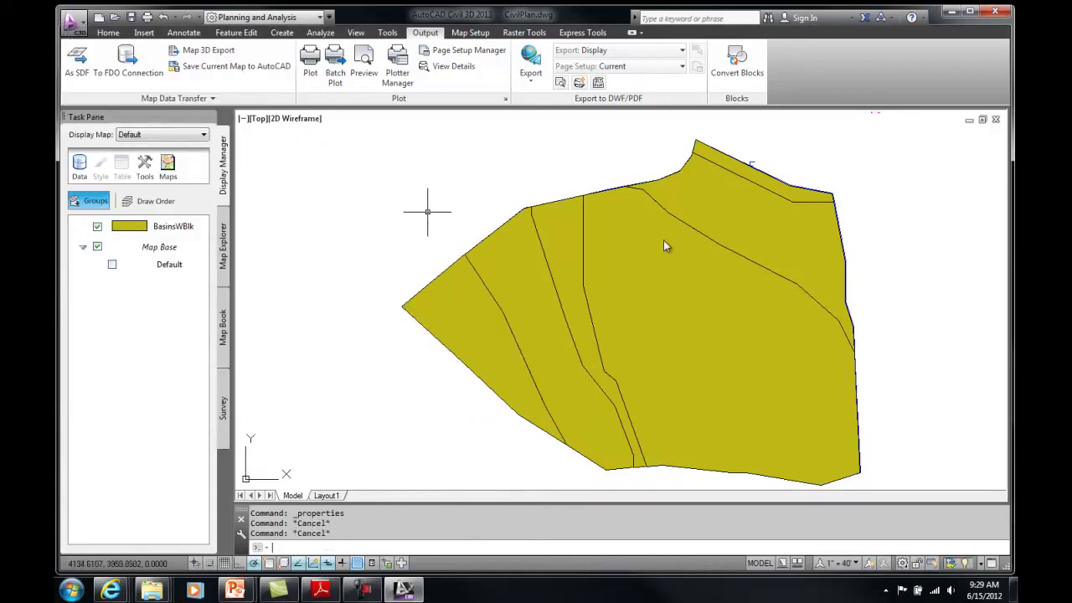